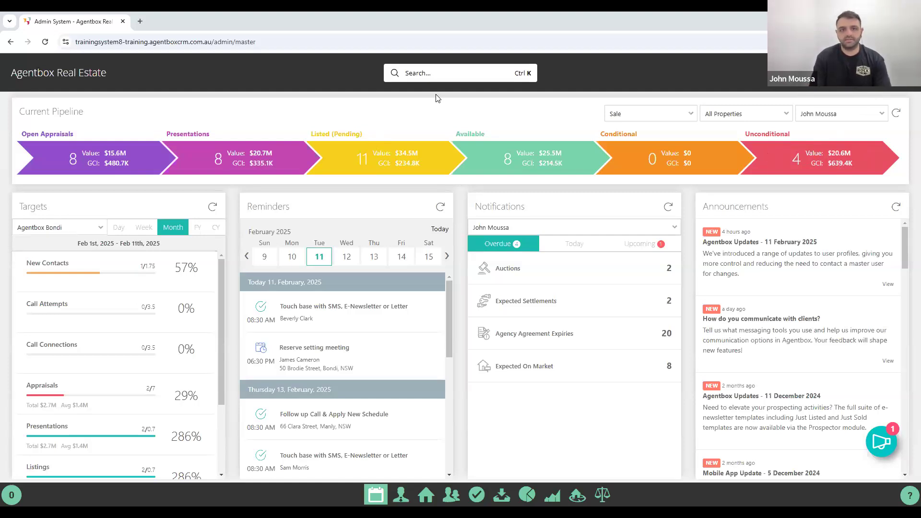
# Search by the buyer's mobile number and open their contact's editable details.
pyautogui.click(418, 74)
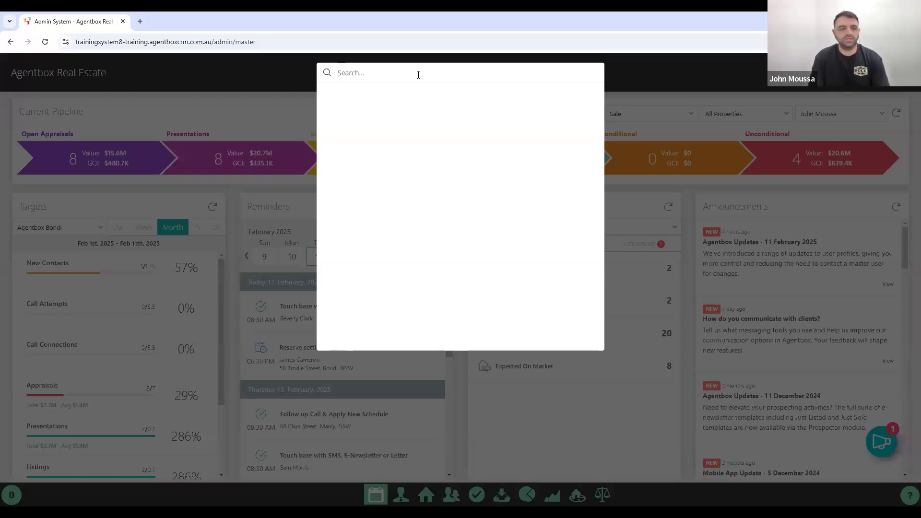
pyautogui.write('0455')
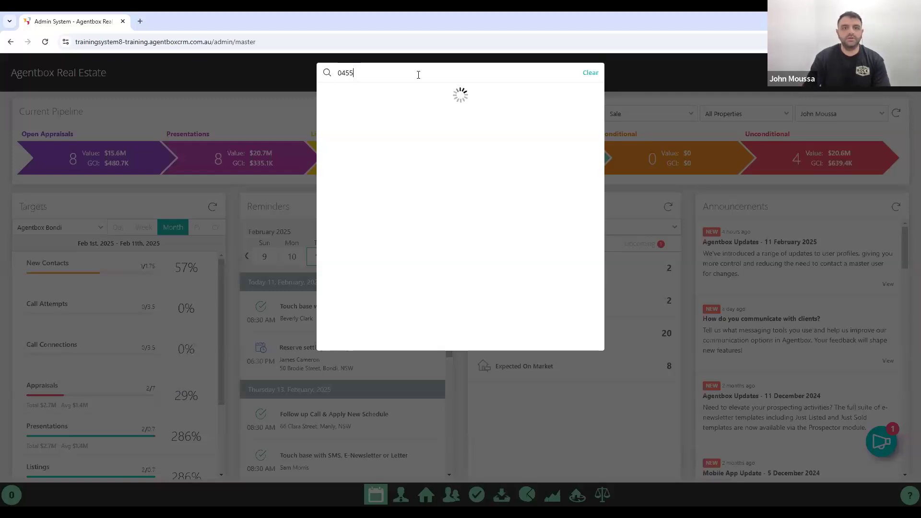
pyautogui.write('333')
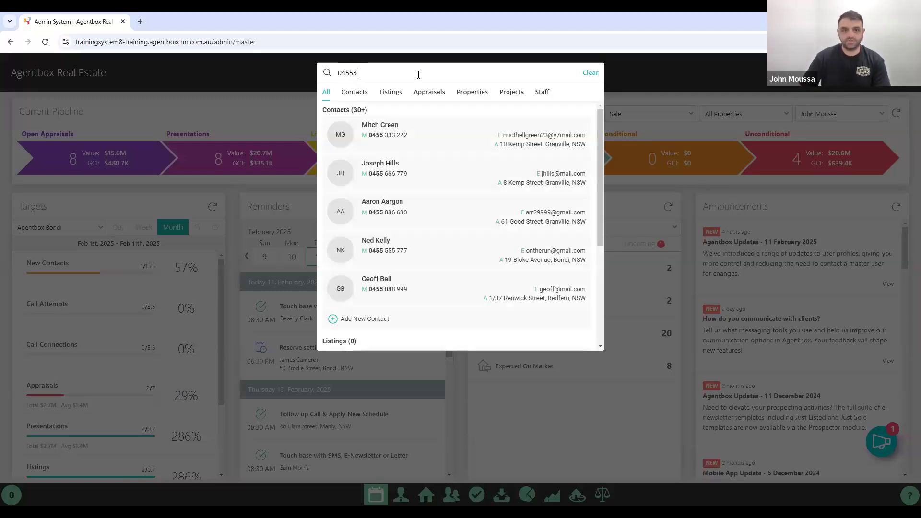
pyautogui.click(385, 126)
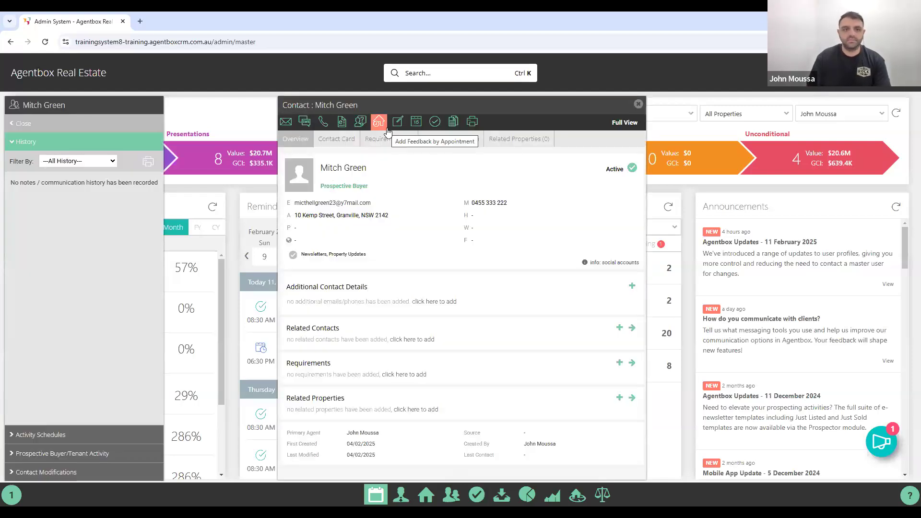
pyautogui.click(337, 140)
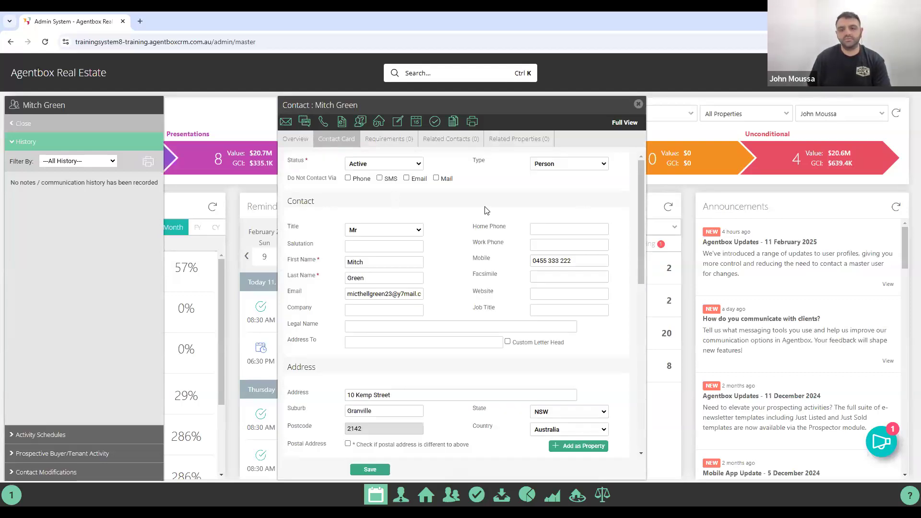
# Scroll down the contact card and show the Add as Property options.
pyautogui.scroll(-1, 447, 212)
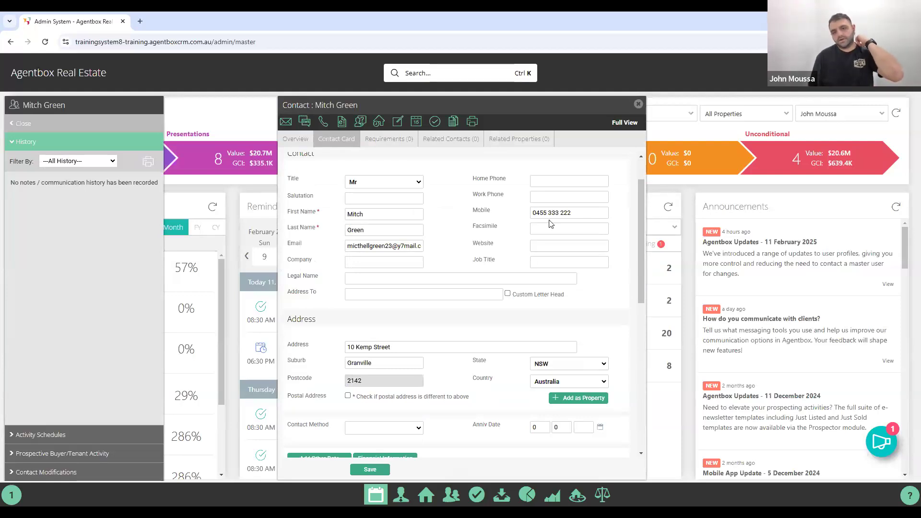
pyautogui.scroll(-1, 538, 230)
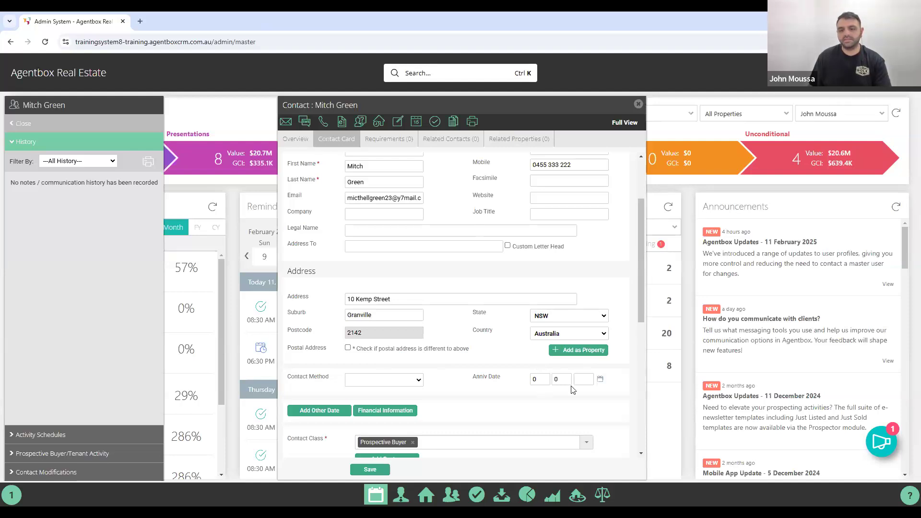
pyautogui.click(582, 352)
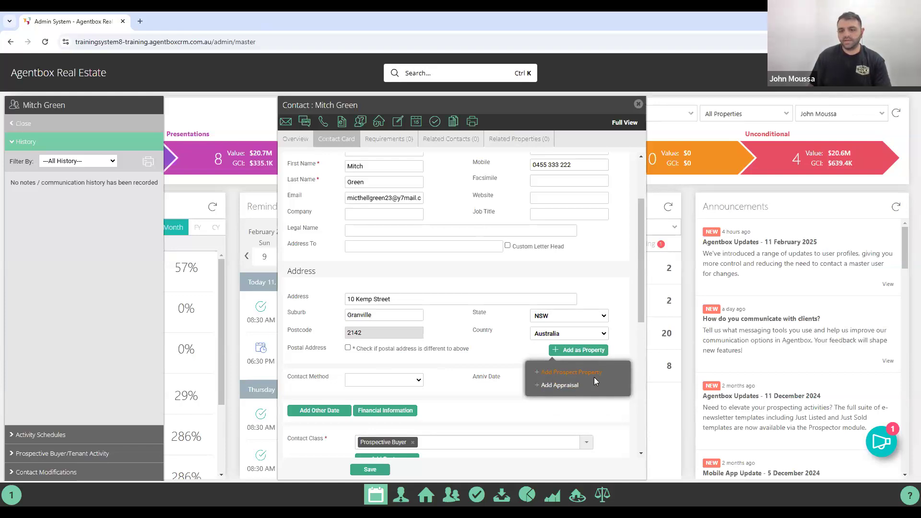
# Add a Prospect Property at the contact's own address.
pyautogui.click(569, 374)
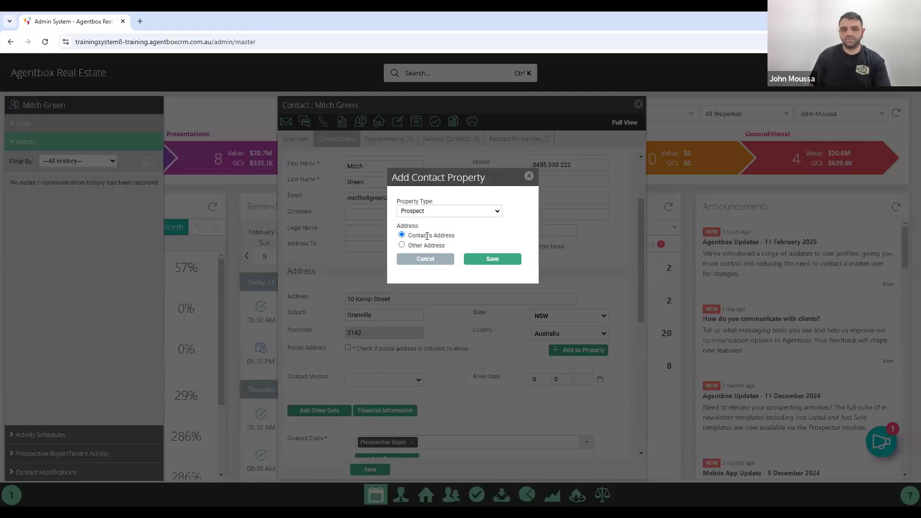
pyautogui.click(482, 263)
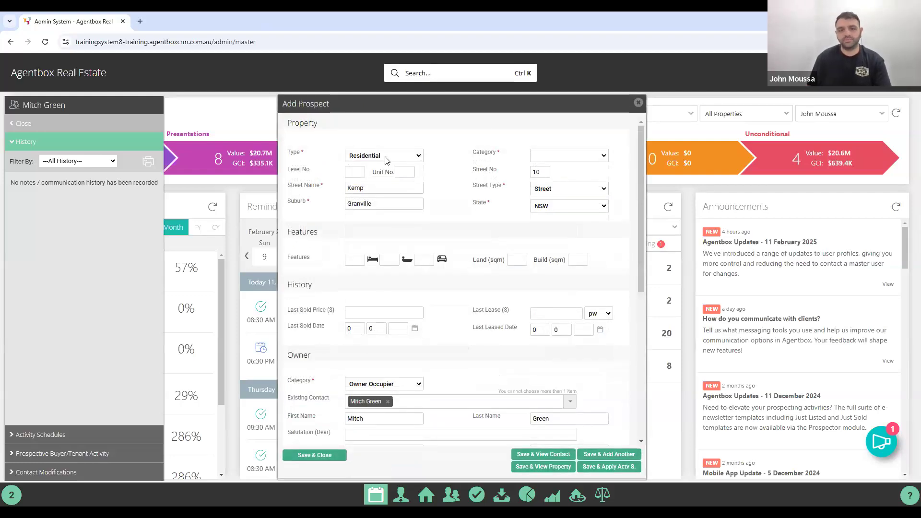
# Set the prospect's category to House, keeping the Owner Occupier owner category.
pyautogui.click(581, 156)
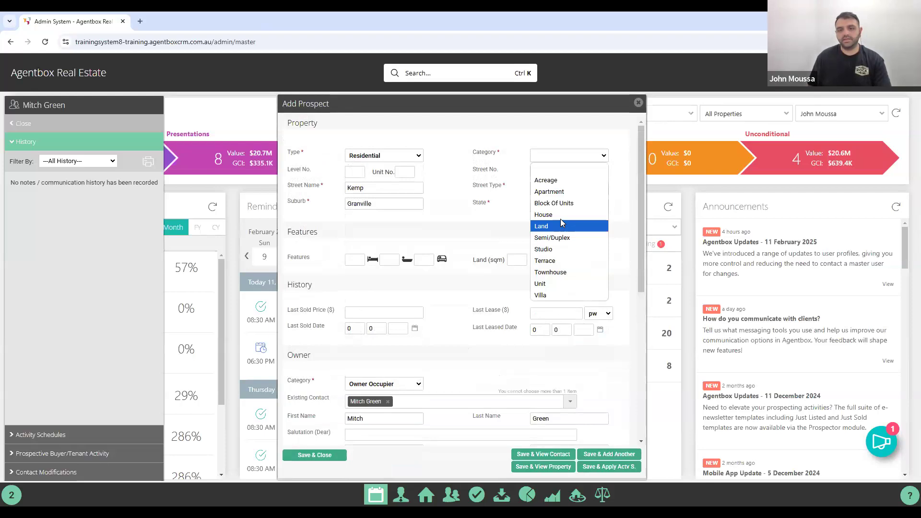
pyautogui.click(560, 214)
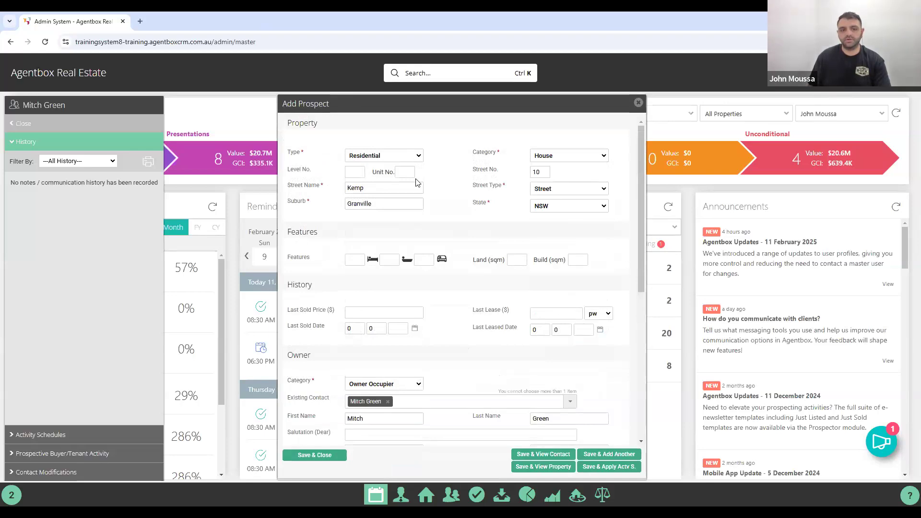
pyautogui.scroll(-1, 403, 192)
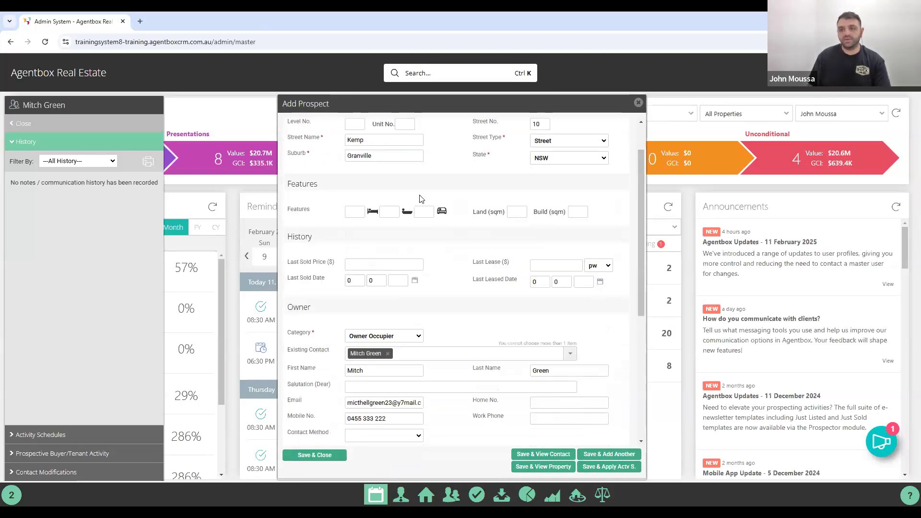
pyautogui.scroll(-3, 421, 198)
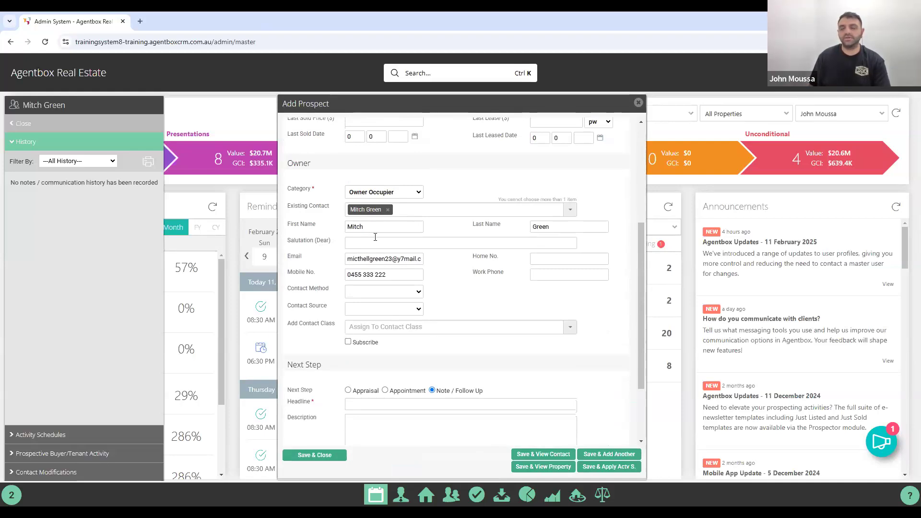
pyautogui.scroll(1, 429, 279)
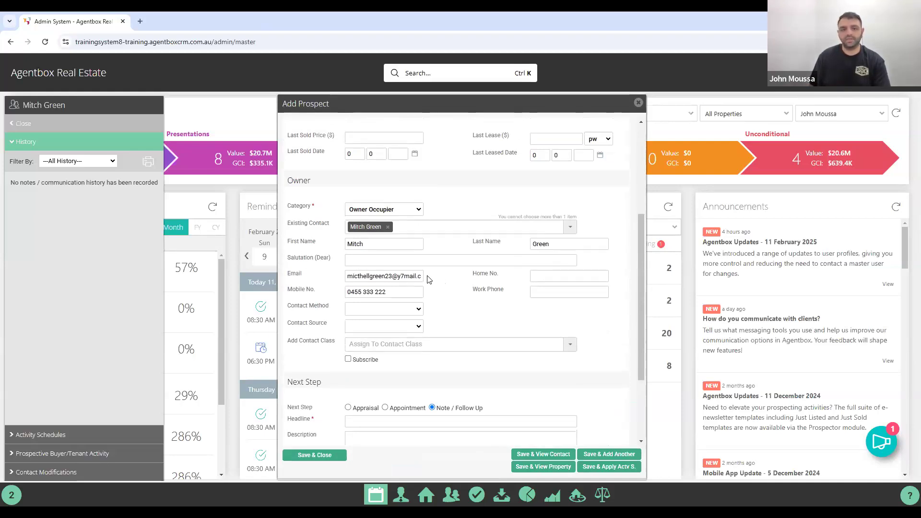
pyautogui.scroll(2, 429, 280)
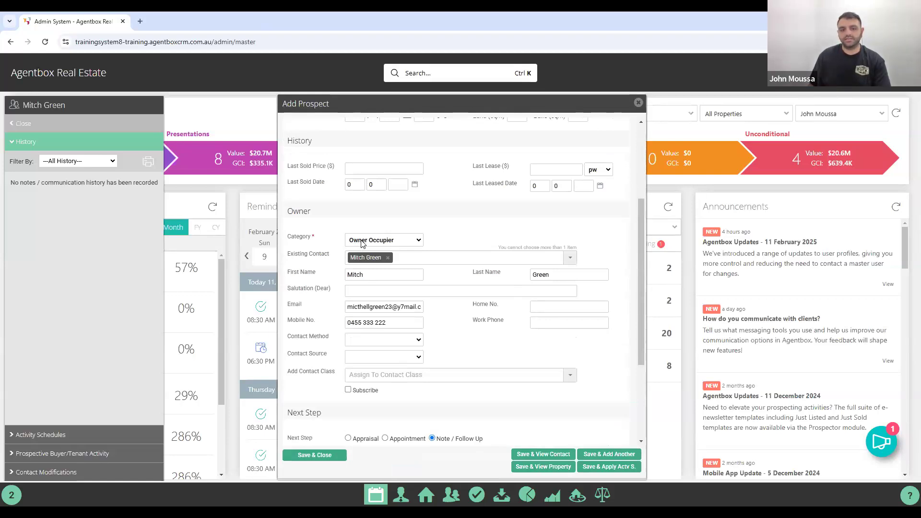
pyautogui.click(361, 241)
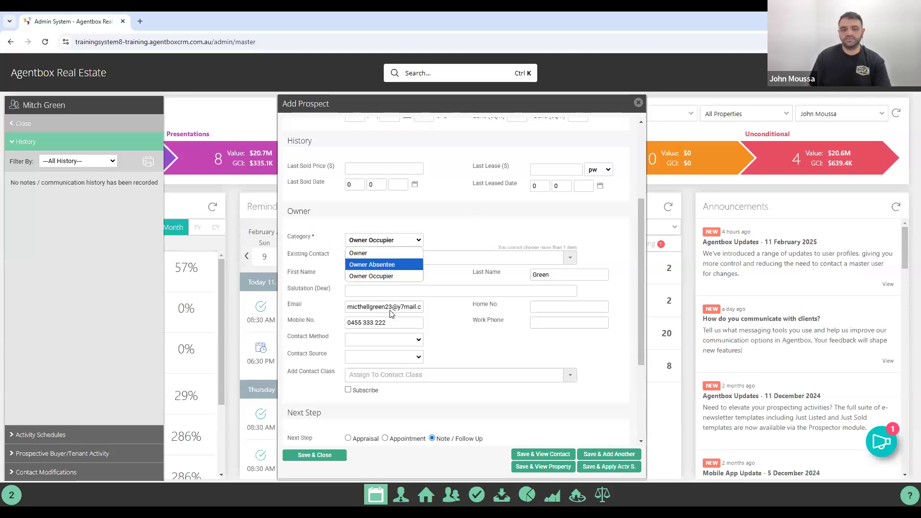
pyautogui.scroll(-2, 386, 317)
pyautogui.scroll(-2, 383, 320)
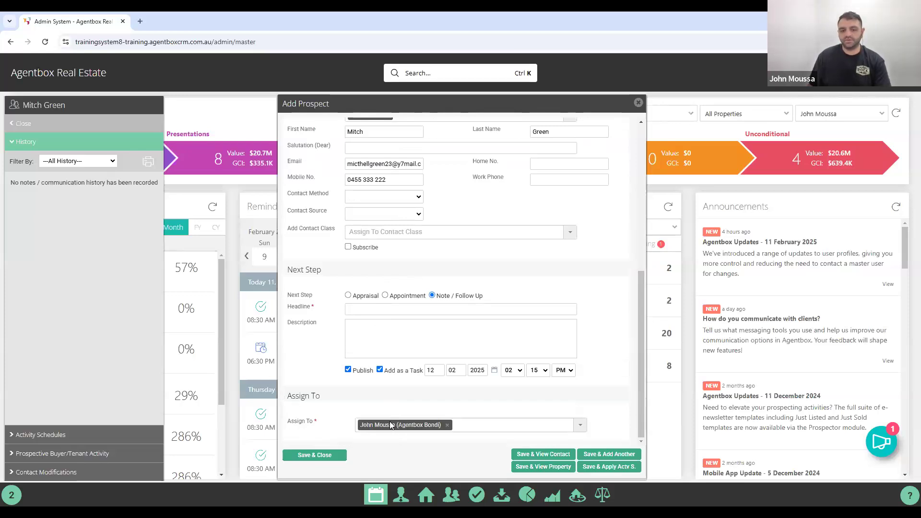
# Assign a second prospecting agent, then save and view the property.
pyautogui.click(485, 425)
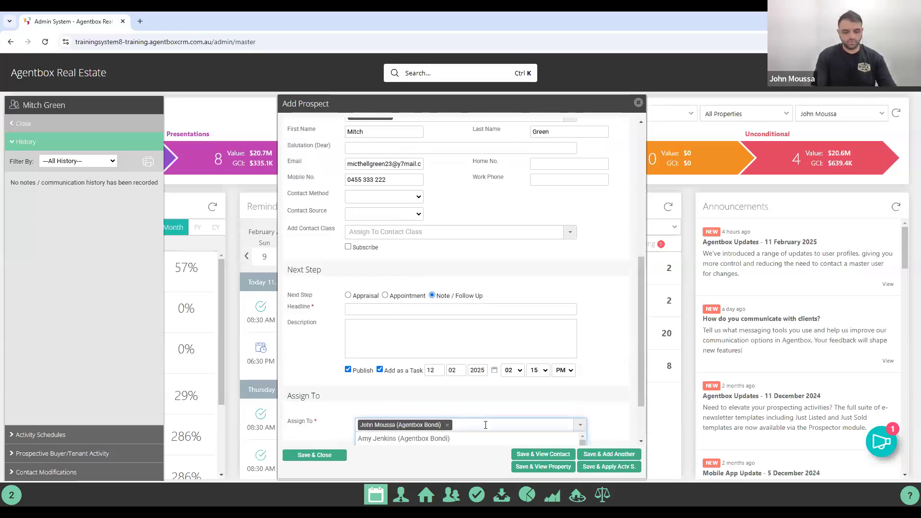
pyautogui.write('dwa')
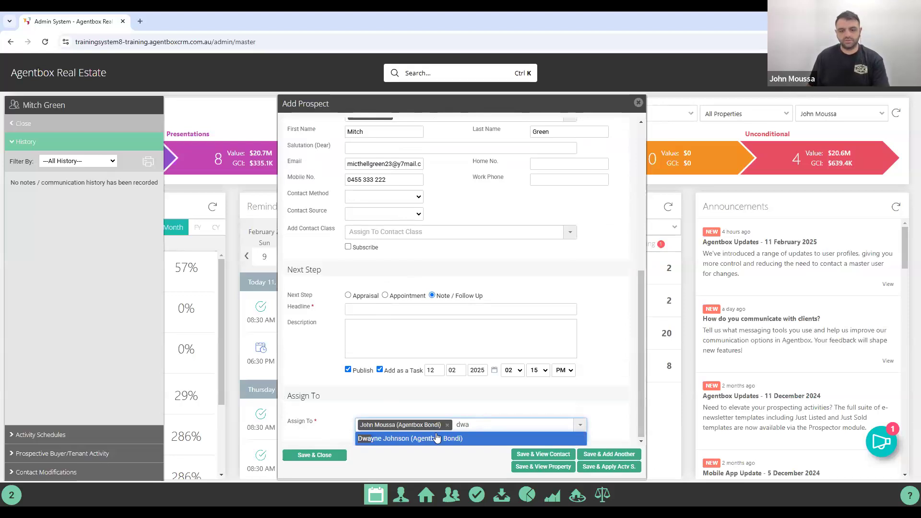
pyautogui.click(433, 439)
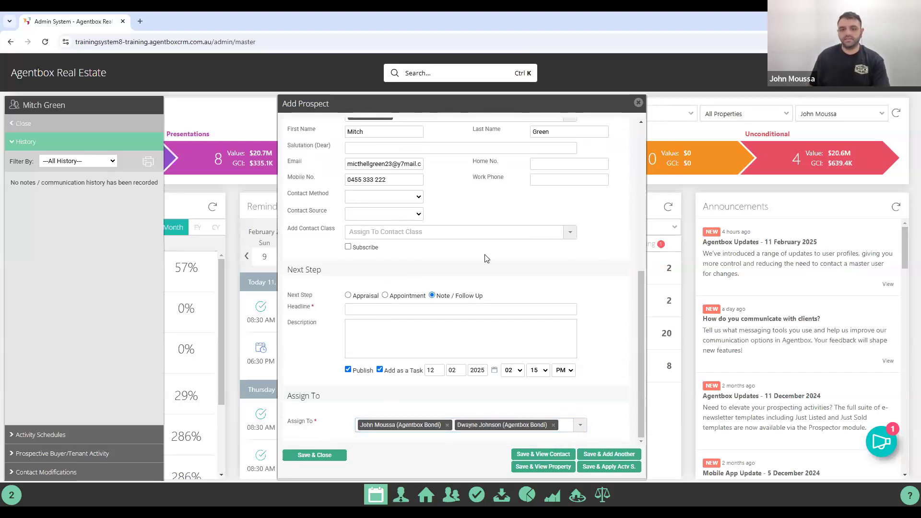
pyautogui.click(552, 469)
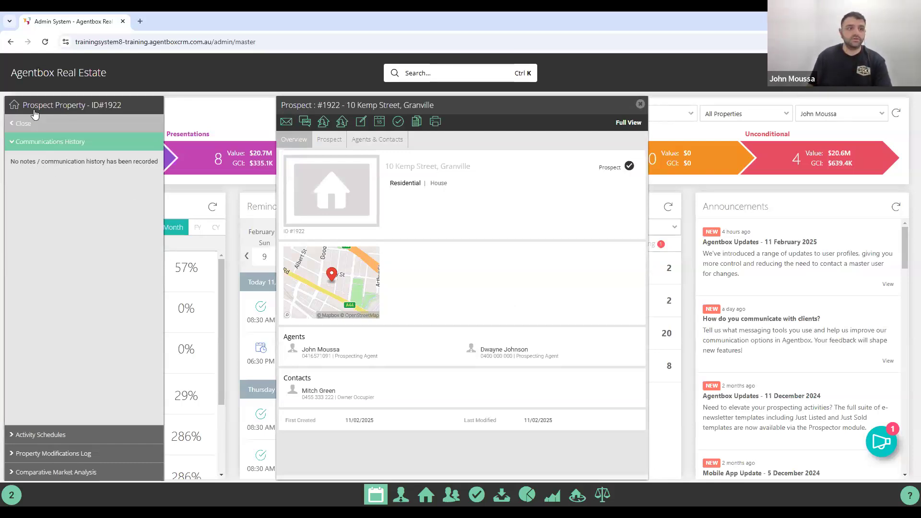
pyautogui.click(22, 124)
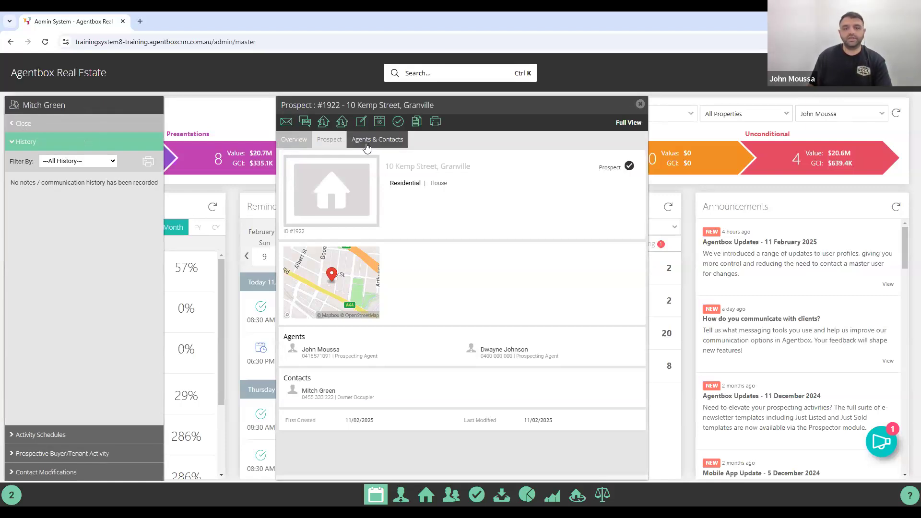
pyautogui.click(367, 144)
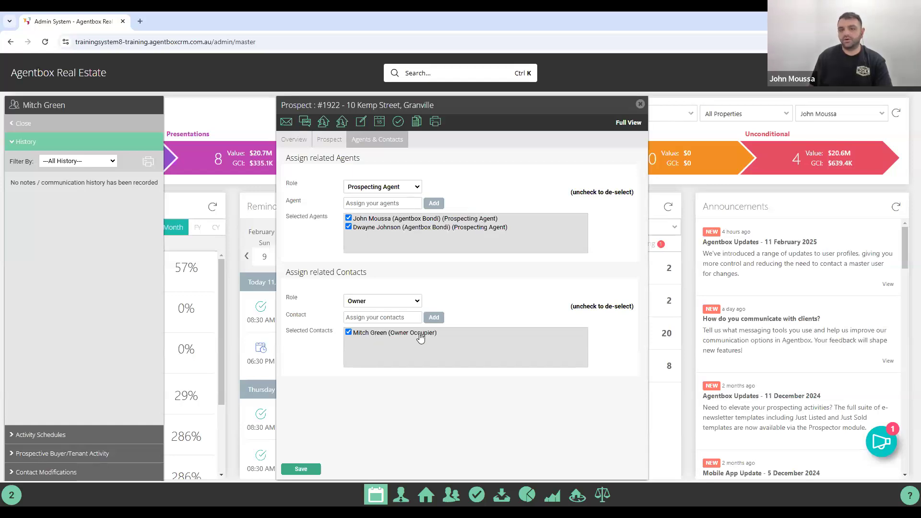
pyautogui.click(386, 333)
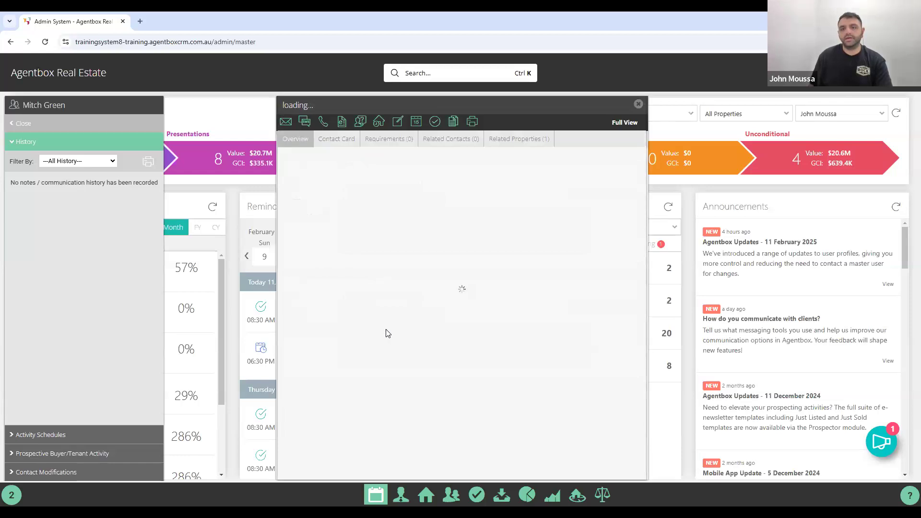
pyautogui.click(520, 140)
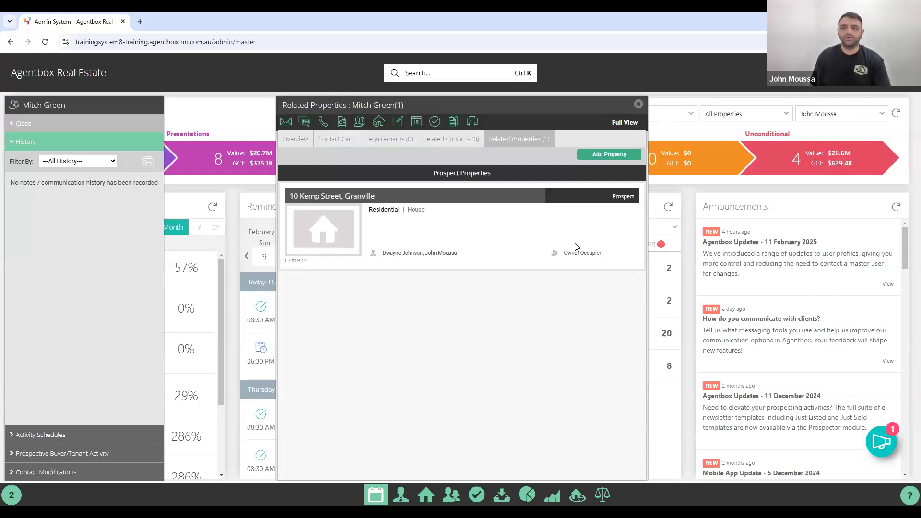
pyautogui.click(637, 105)
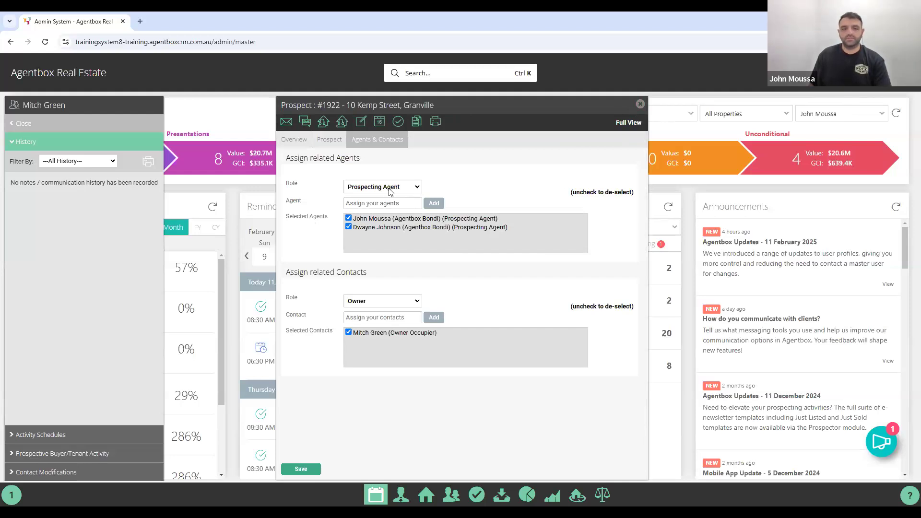
pyautogui.click(320, 149)
# Show the task options for Prospect #1922 from its toolbar.
pyautogui.scroll(-5, 405, 330)
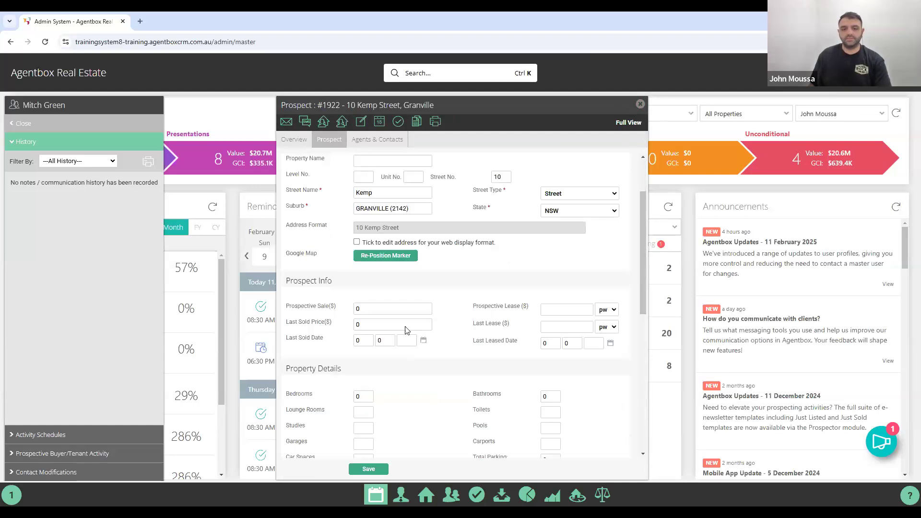
pyautogui.scroll(5, 403, 373)
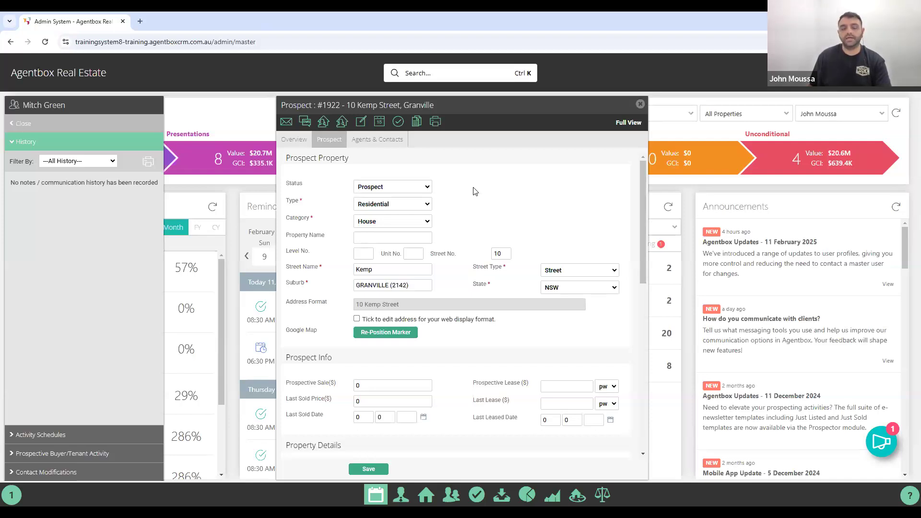
pyautogui.click(398, 122)
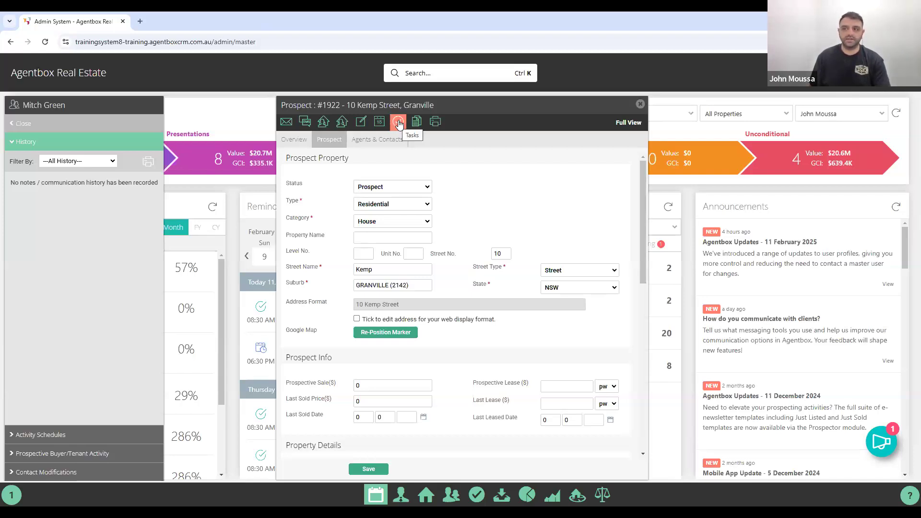
pyautogui.click(399, 124)
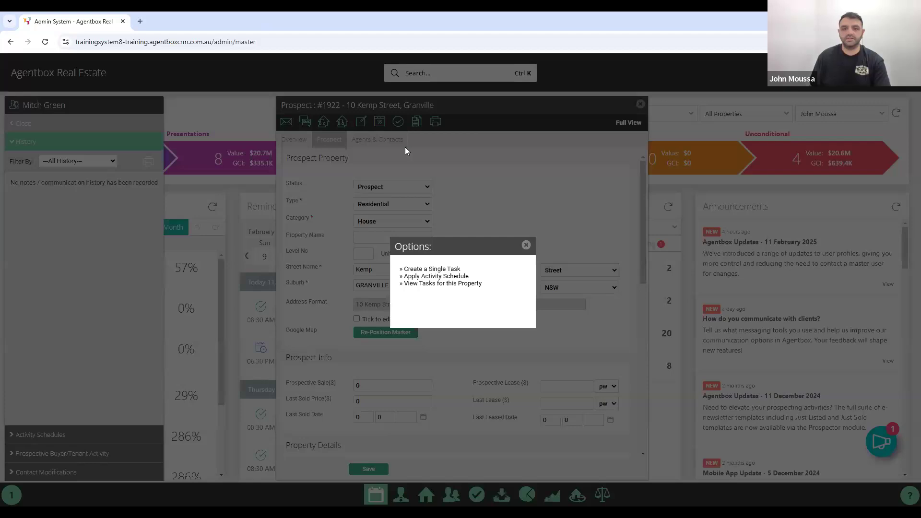
# Choose the General category's Hot Vendor 0 - 30 days activity schedule and proceed.
pyautogui.click(416, 277)
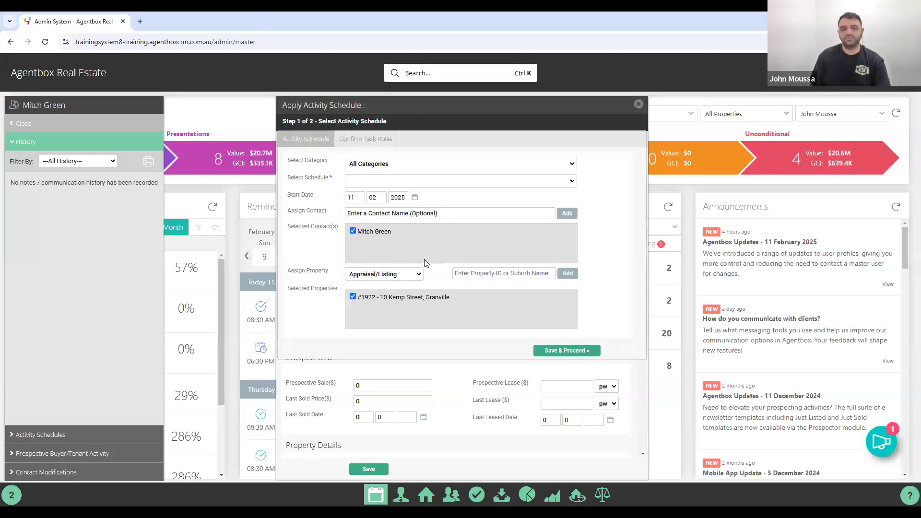
pyautogui.click(406, 163)
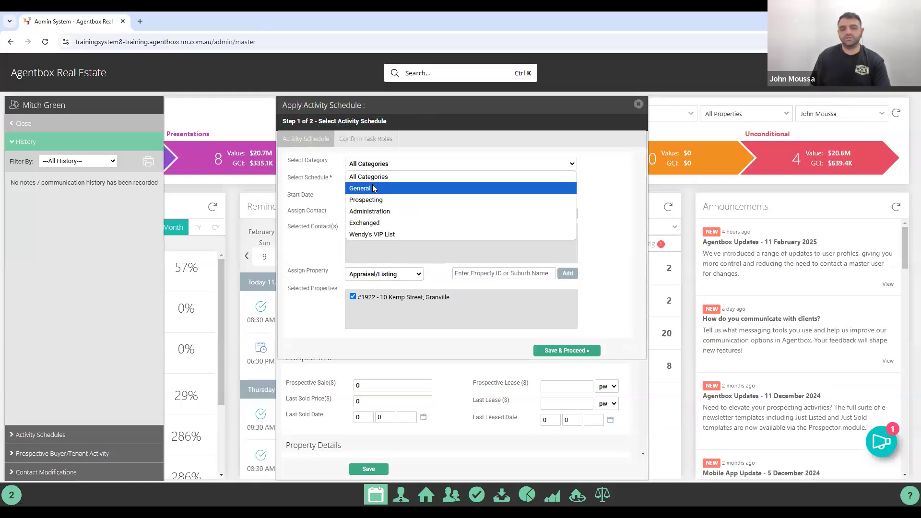
pyautogui.click(389, 188)
pyautogui.click(390, 181)
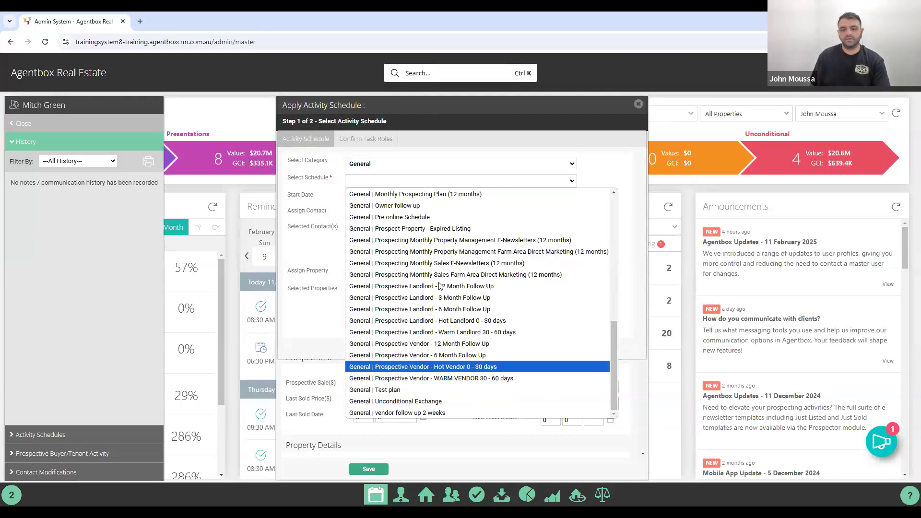
pyautogui.click(441, 367)
pyautogui.click(559, 351)
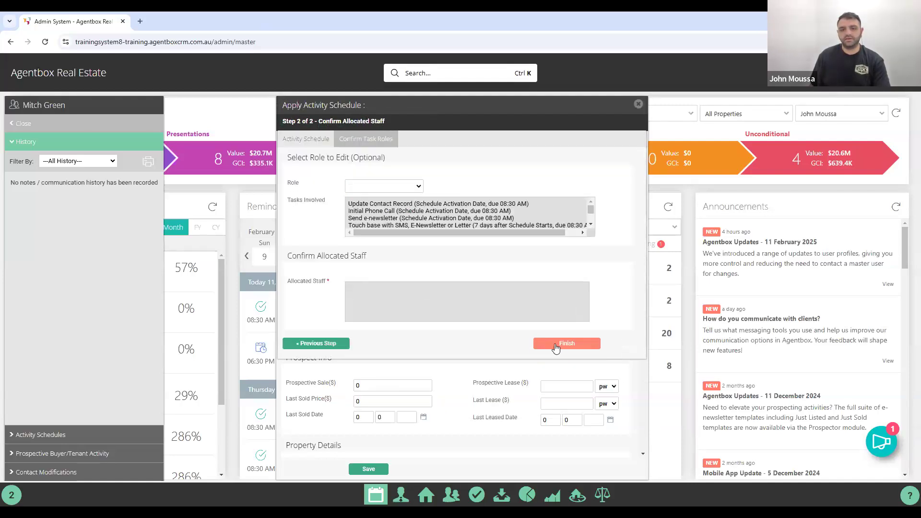
# Allocate the agent as Sales Representative, finish the schedule, and close the prospect.
pyautogui.click(384, 186)
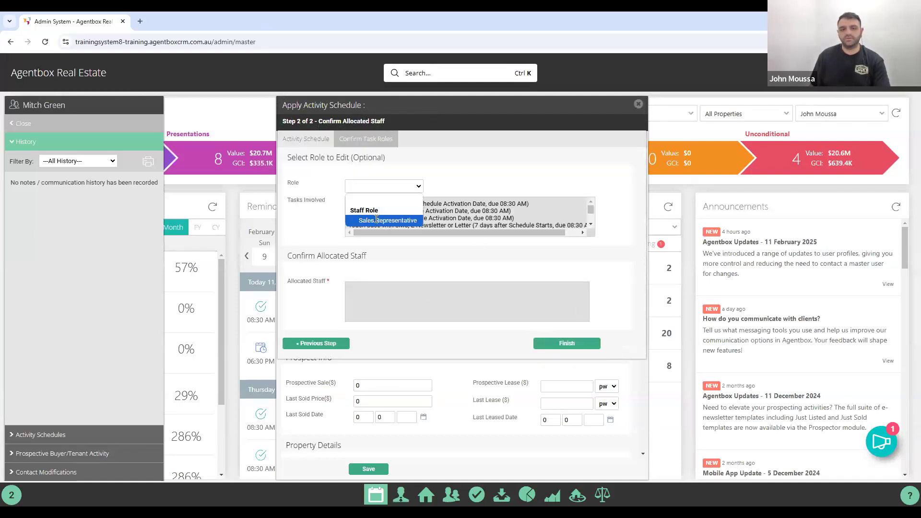
pyautogui.click(377, 219)
pyautogui.click(385, 285)
pyautogui.write('john')
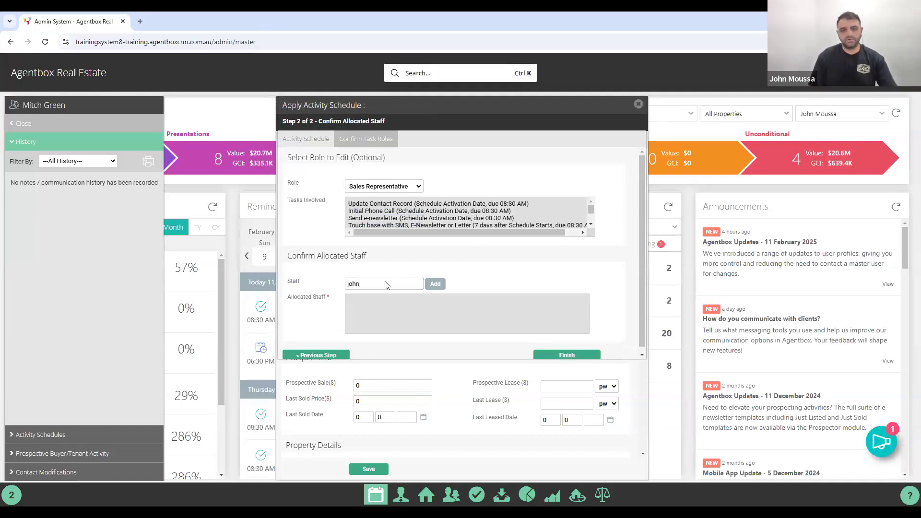
pyautogui.click(398, 299)
pyautogui.click(435, 283)
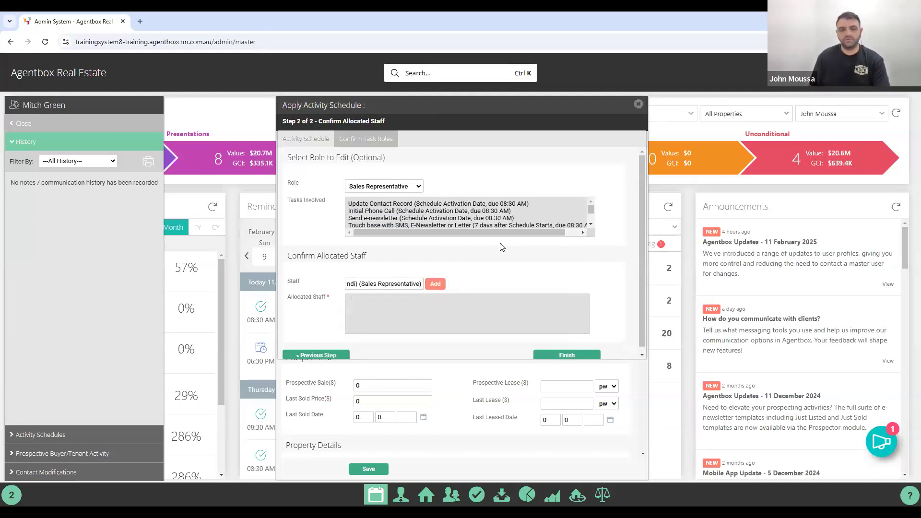
pyautogui.click(550, 355)
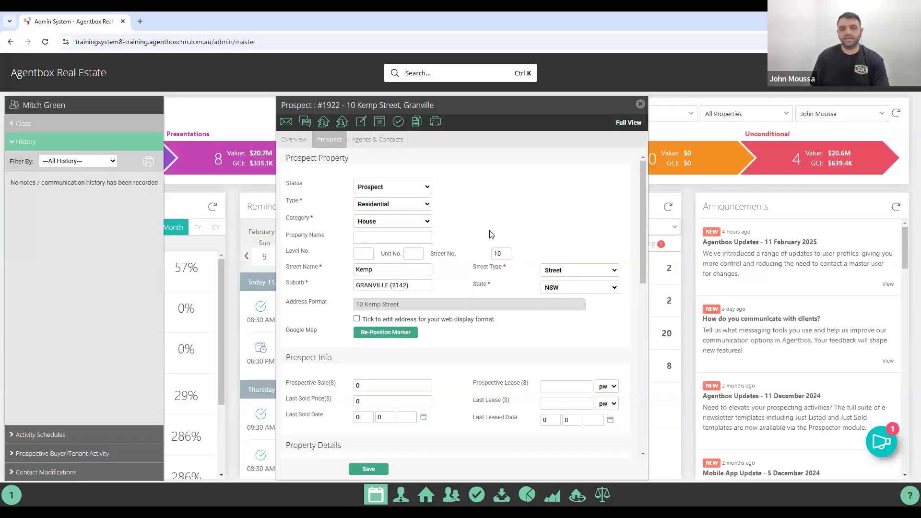
pyautogui.click(640, 103)
# Close the history panel and review today's 08:30 AM schedule reminders.
pyautogui.click(24, 123)
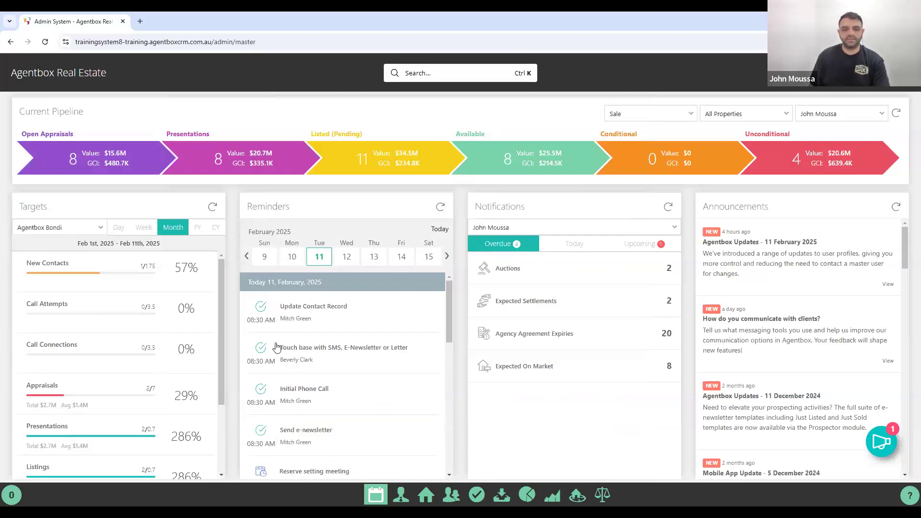
pyautogui.scroll(-1, 294, 322)
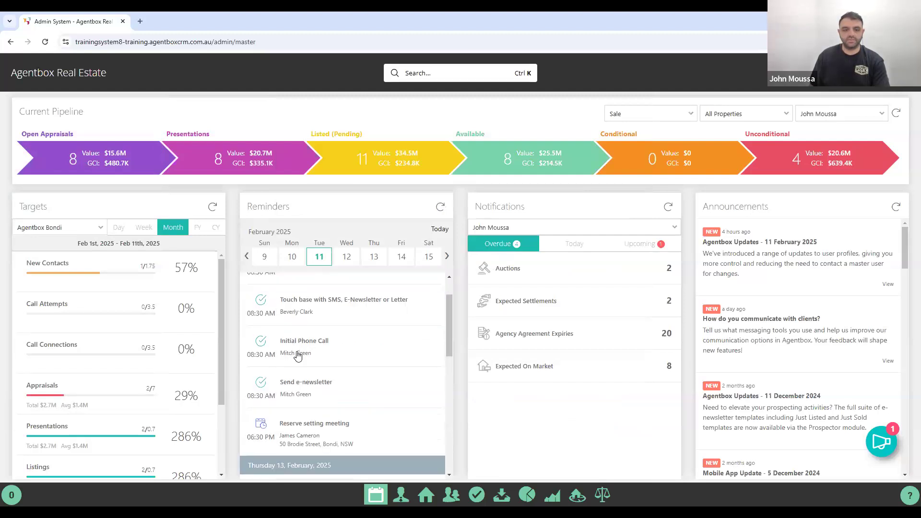
pyautogui.scroll(1, 307, 355)
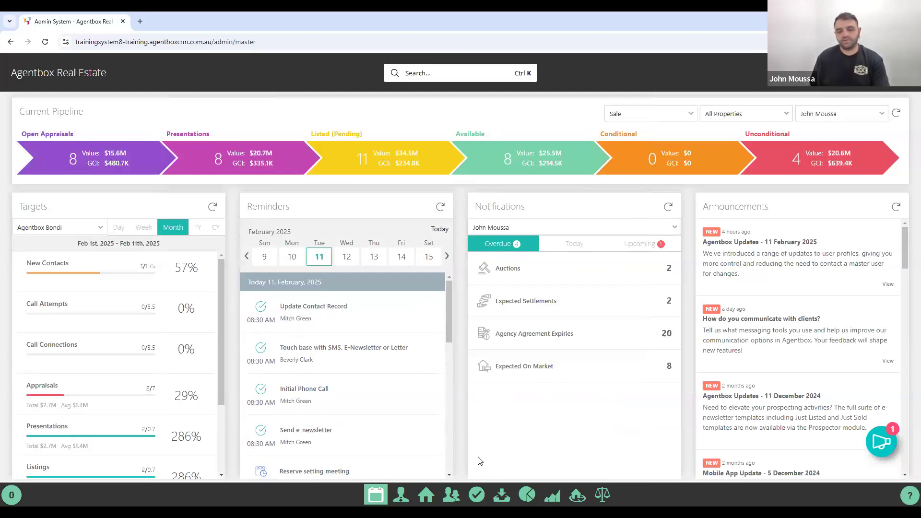
# Open the outstanding tasks list with the date filter set to Today.
pyautogui.click(477, 496)
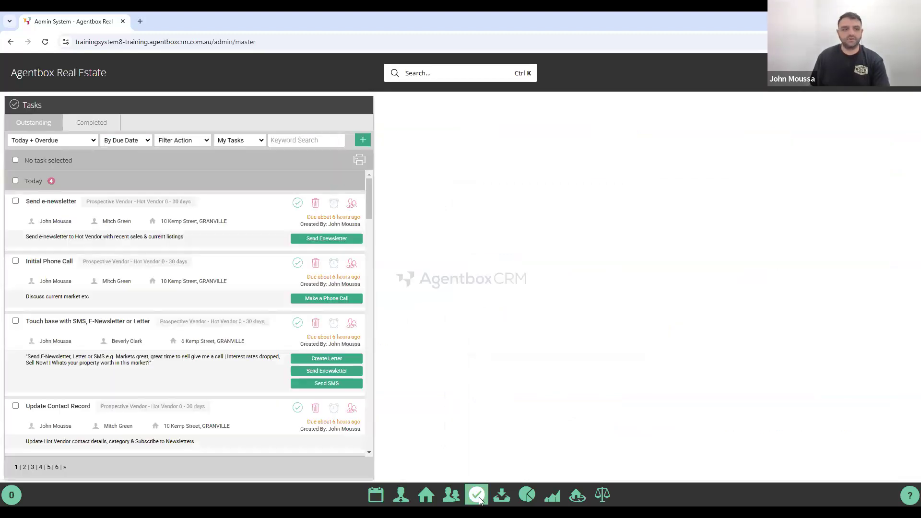
pyautogui.click(28, 140)
pyautogui.click(29, 165)
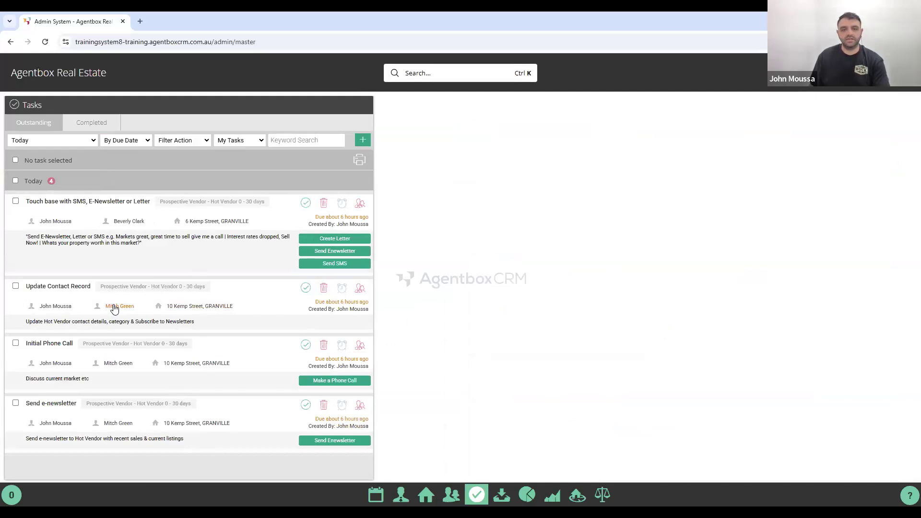
pyautogui.moveTo(114, 308)
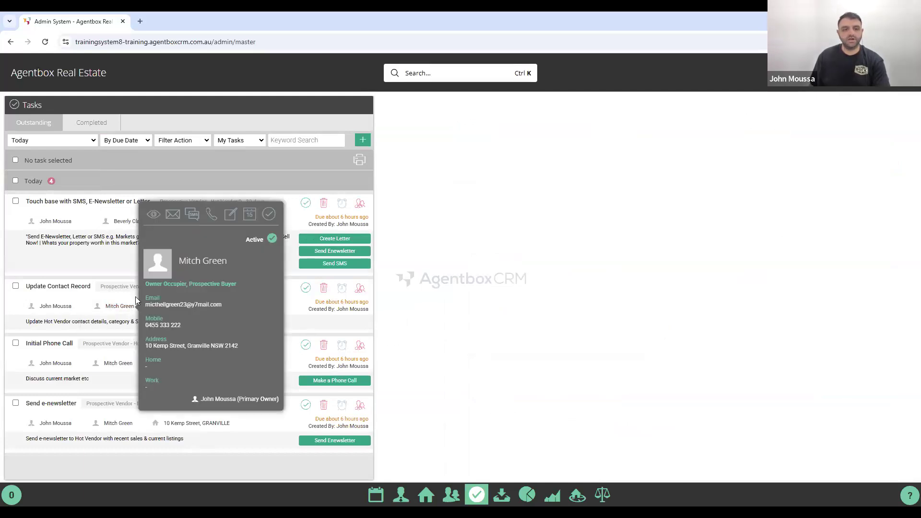
# Postpone Update Contact Record to tomorrow, then re-filter tasks to Today.
pyautogui.click(339, 293)
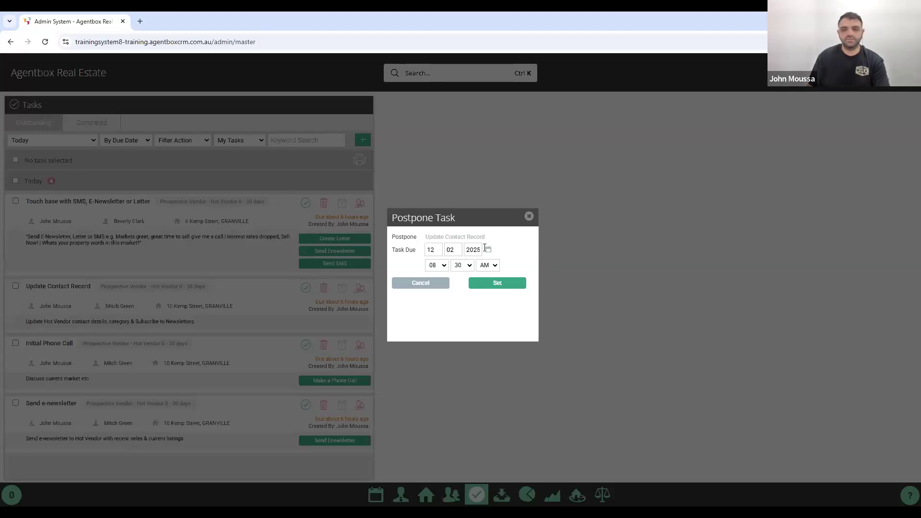
pyautogui.click(495, 283)
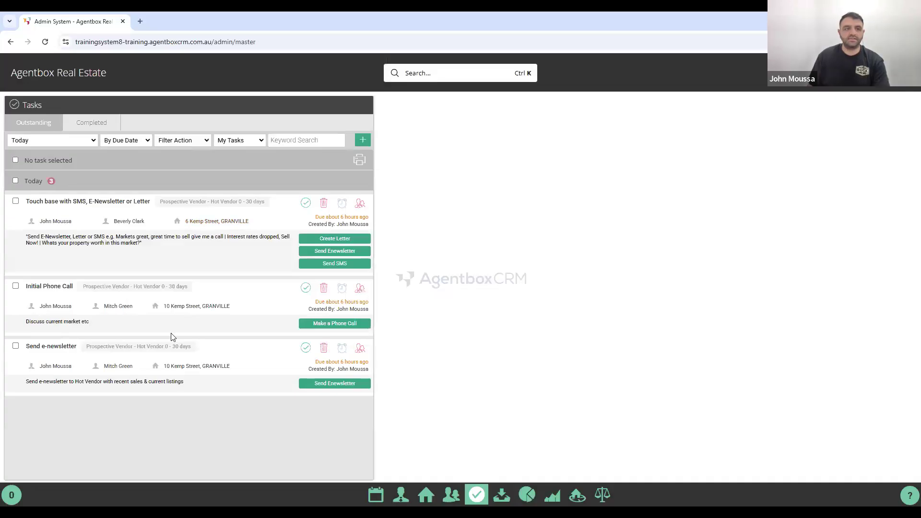
pyautogui.click(74, 140)
pyautogui.click(27, 186)
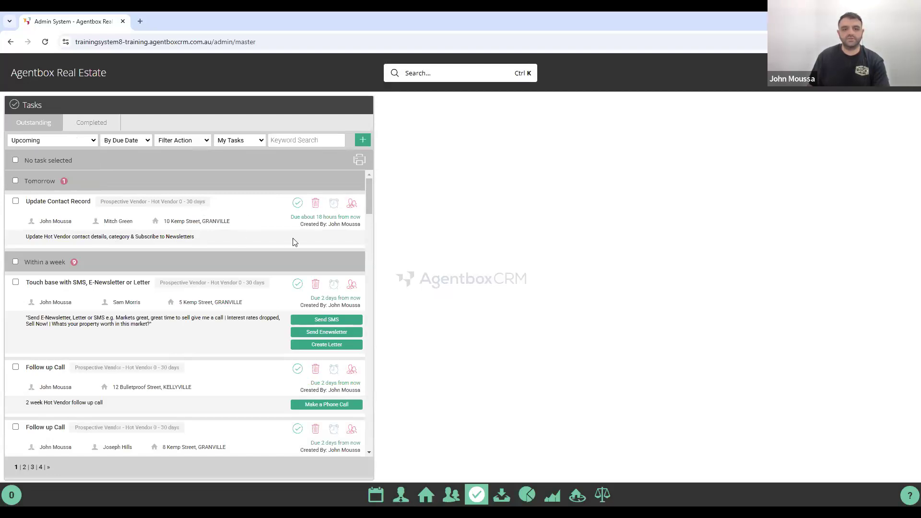
pyautogui.click(30, 140)
pyautogui.click(31, 159)
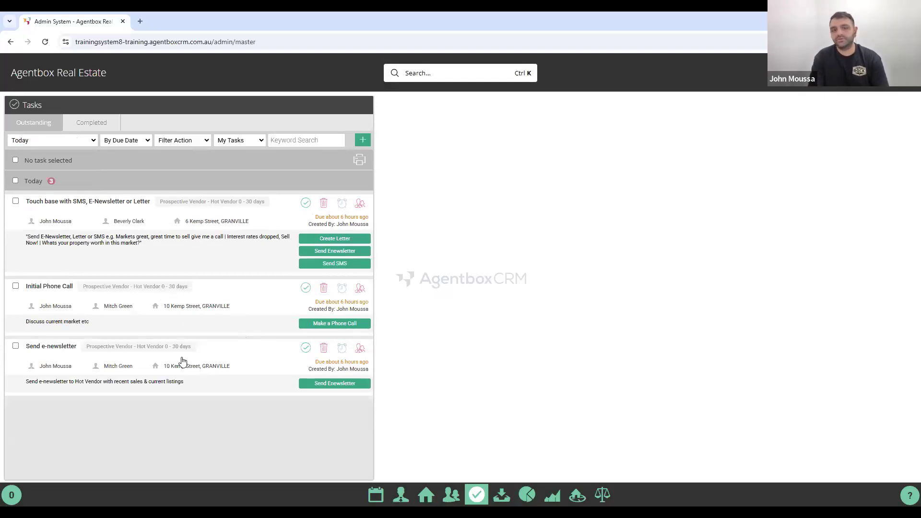
# Add another agent to the Send e-newsletter task, keeping Existing Assignee(s) on Retain.
pyautogui.click(357, 348)
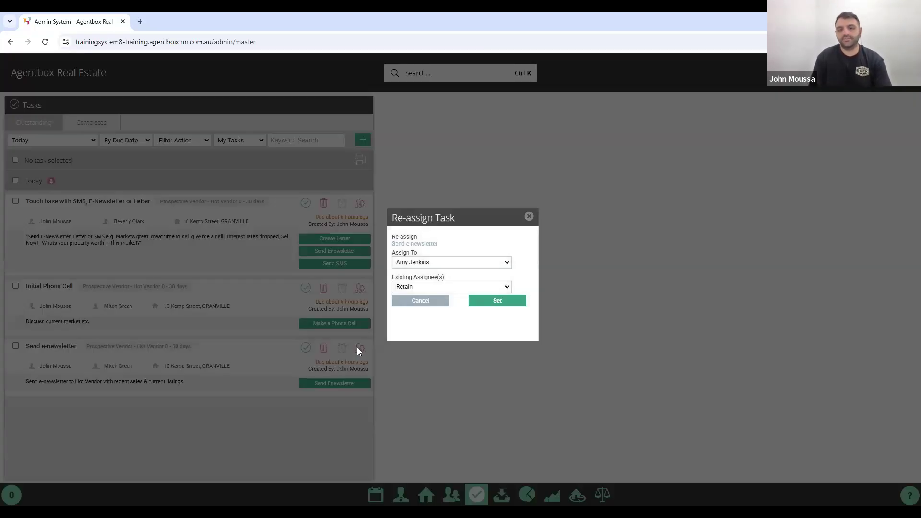
pyautogui.click(424, 264)
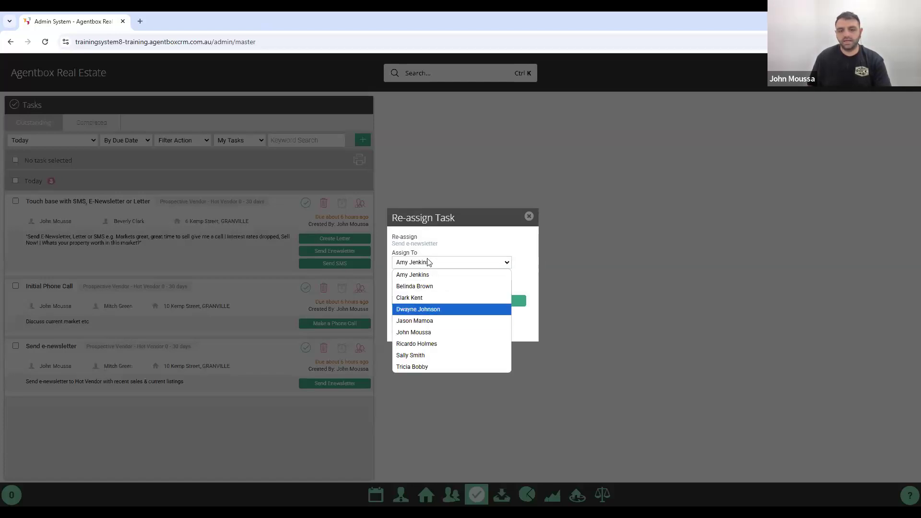
pyautogui.click(417, 309)
pyautogui.click(407, 289)
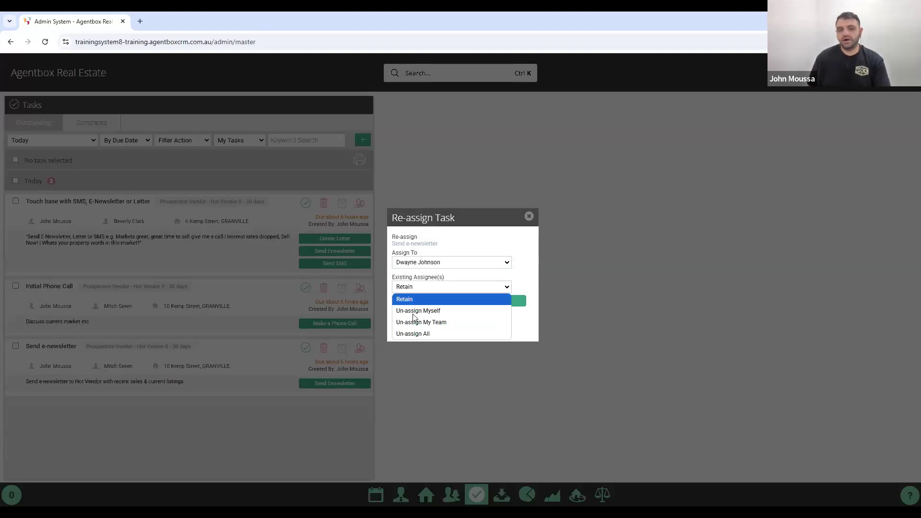
pyautogui.press('Down')
pyautogui.press('Down')
pyautogui.click(425, 299)
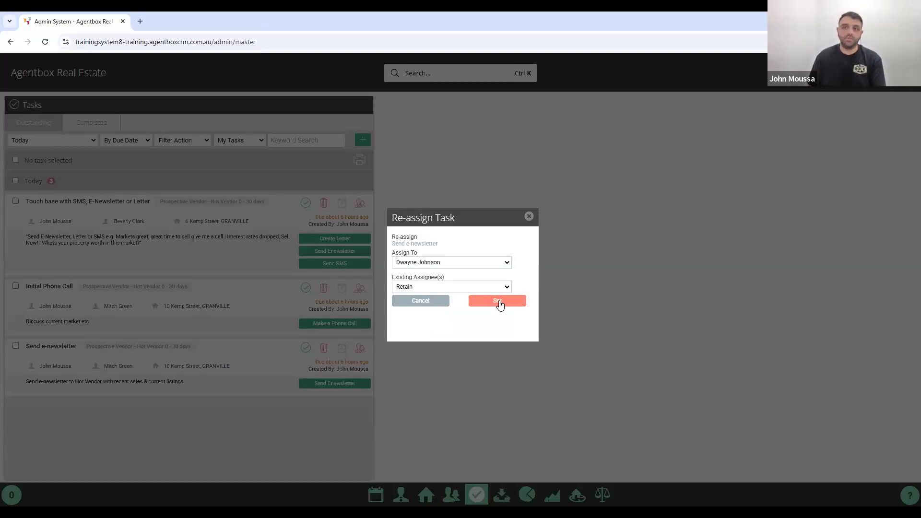
pyautogui.click(498, 303)
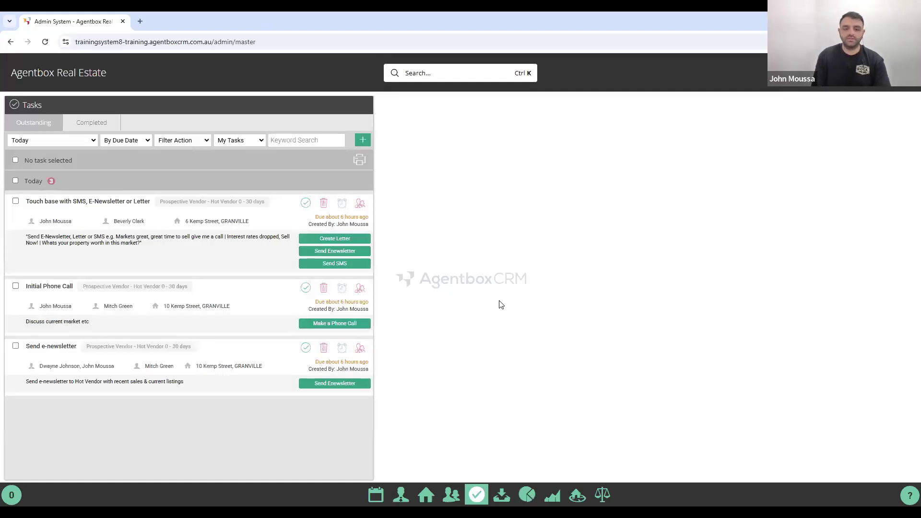
# Mark the Send e-newsletter task as complete.
pyautogui.click(304, 353)
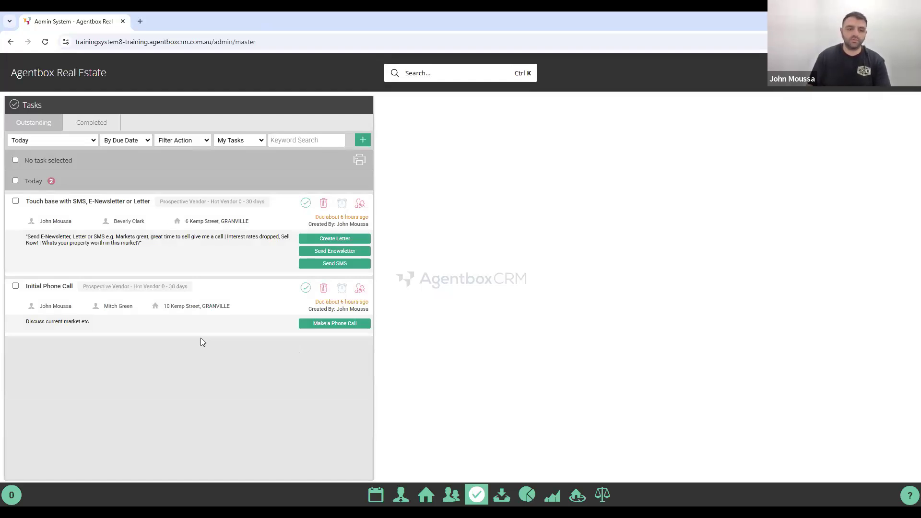
pyautogui.click(190, 307)
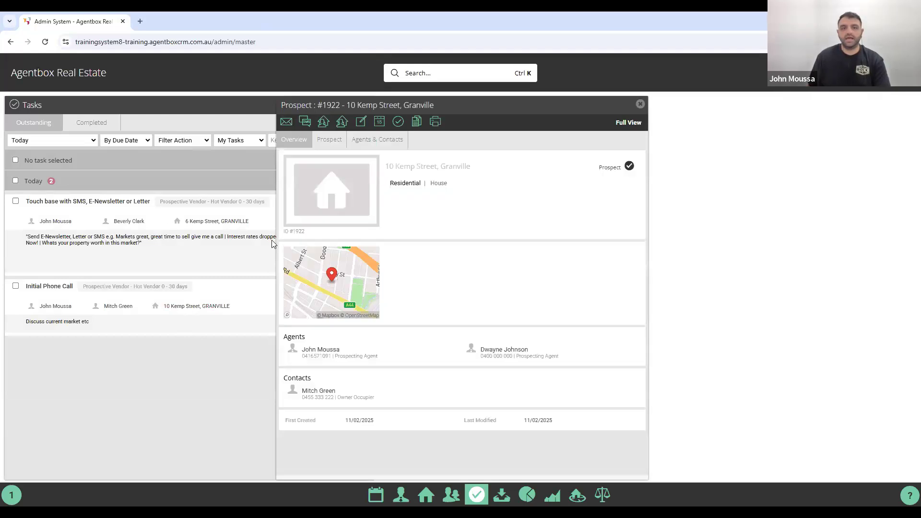
pyautogui.click(363, 143)
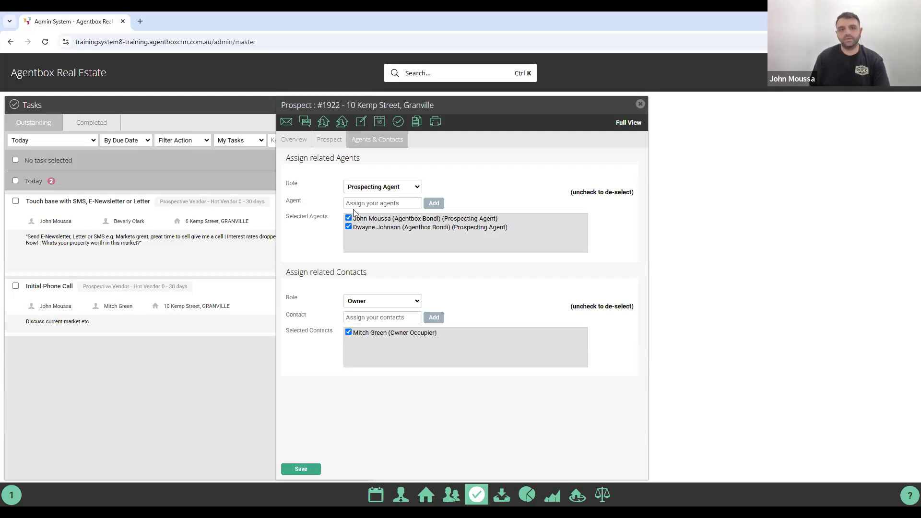
pyautogui.click(330, 145)
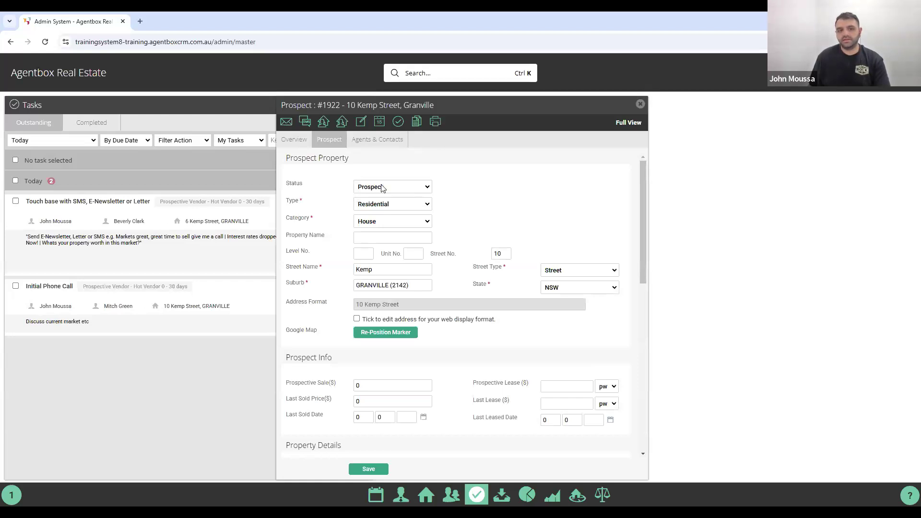
pyautogui.click(427, 187)
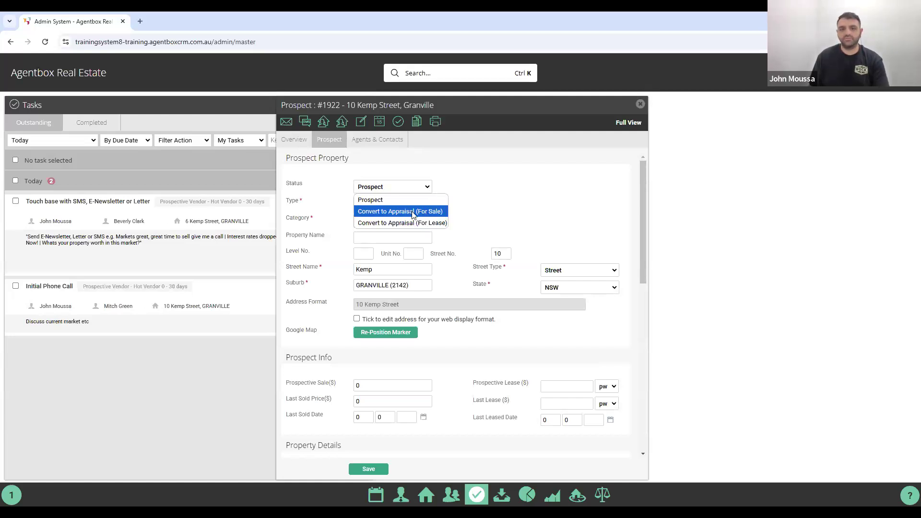
# Convert to Appraisal (For Sale) with Primary Office Agentbox Bondi and incomplete tasks retained, then close the appraisal windows.
pyautogui.click(443, 213)
pyautogui.click(483, 196)
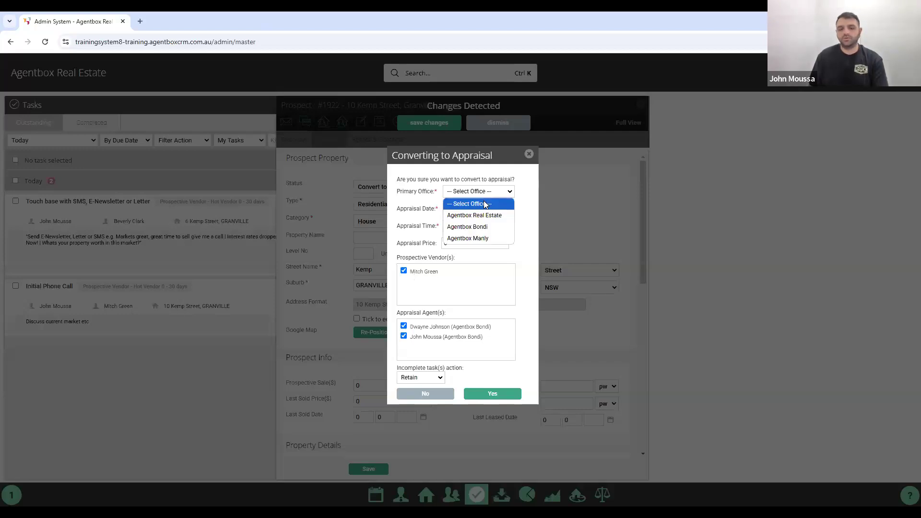
pyautogui.click(480, 228)
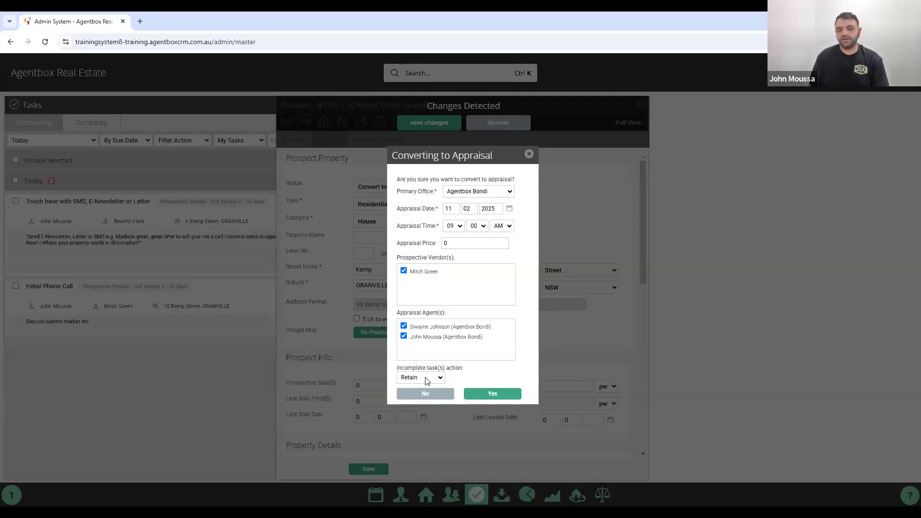
pyautogui.click(429, 380)
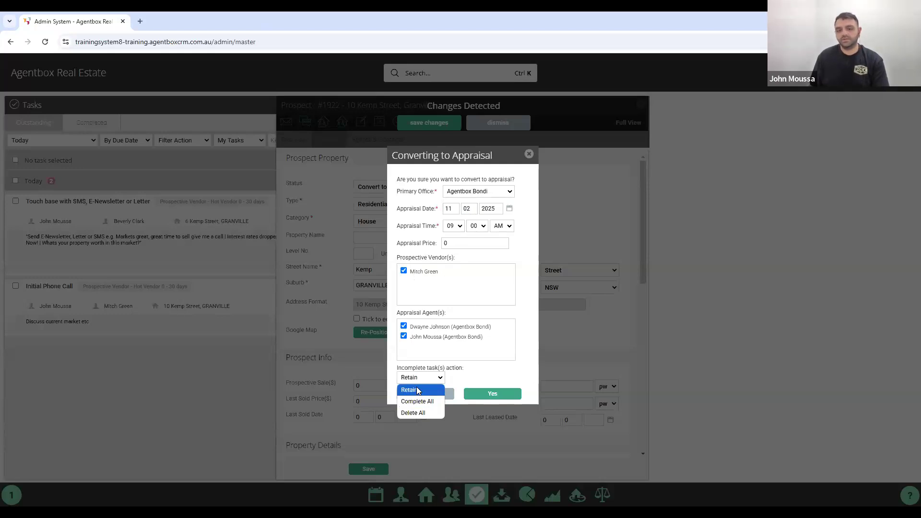
pyautogui.click(499, 397)
pyautogui.click(498, 396)
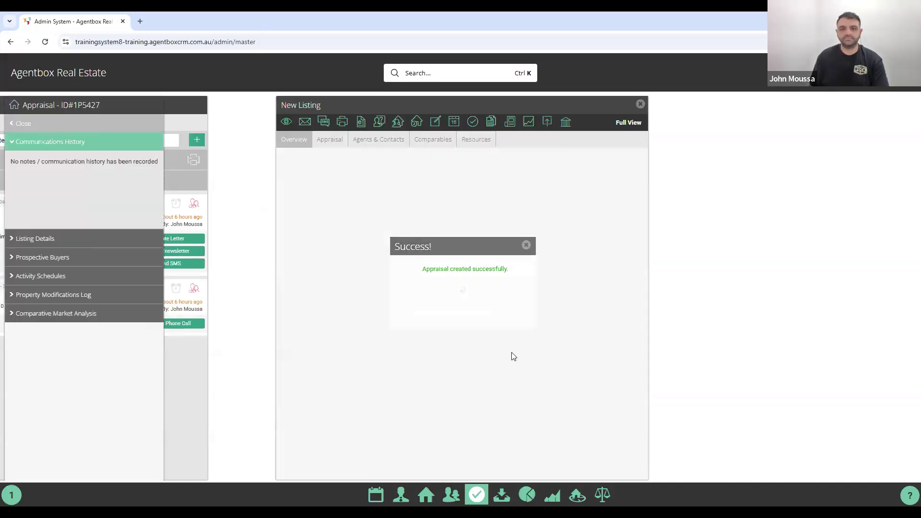
pyautogui.click(641, 106)
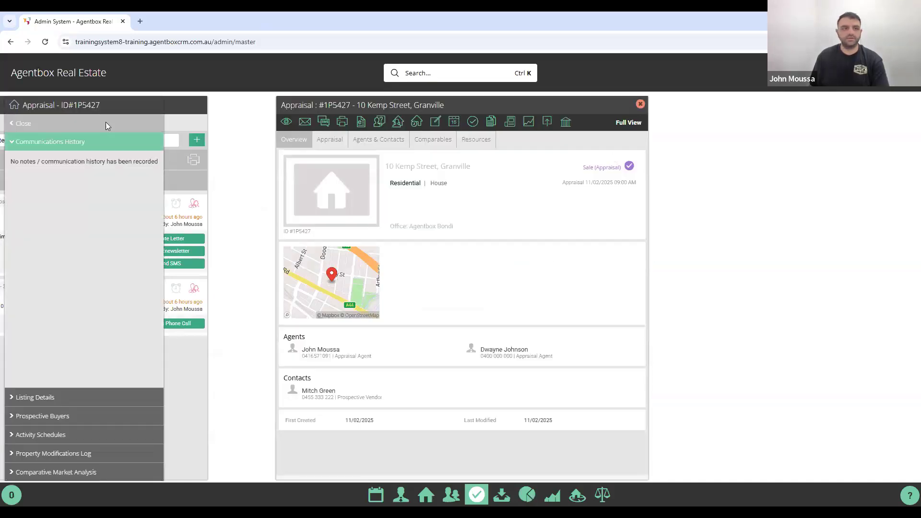
pyautogui.click(33, 125)
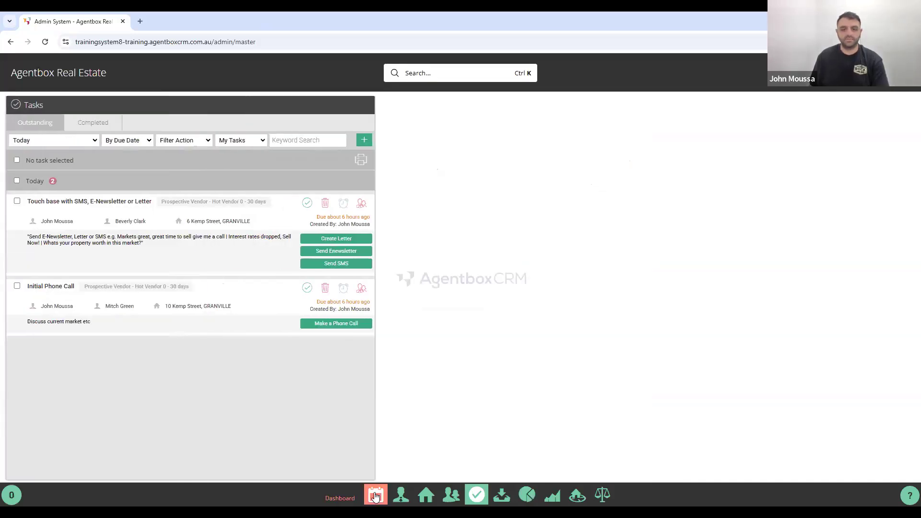
# Refresh the dashboard sale pipeline and list its Open Appraisals.
pyautogui.click(375, 496)
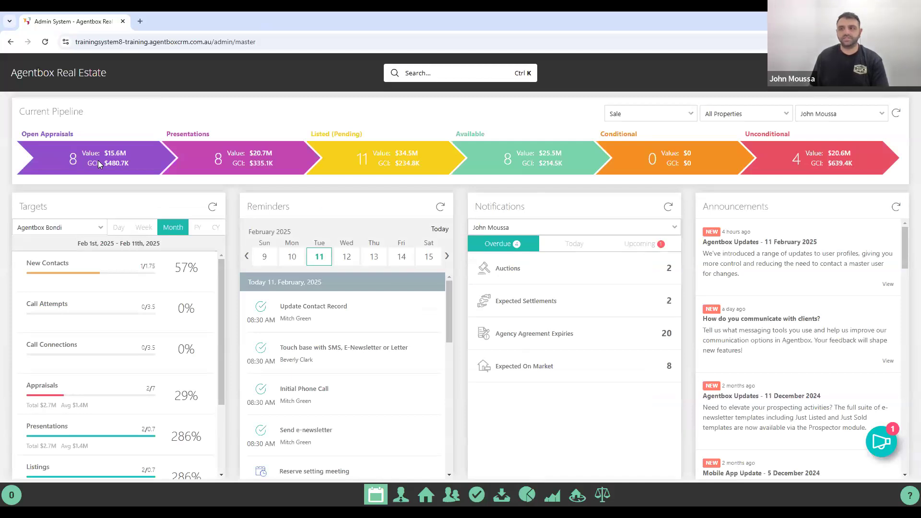
pyautogui.click(895, 115)
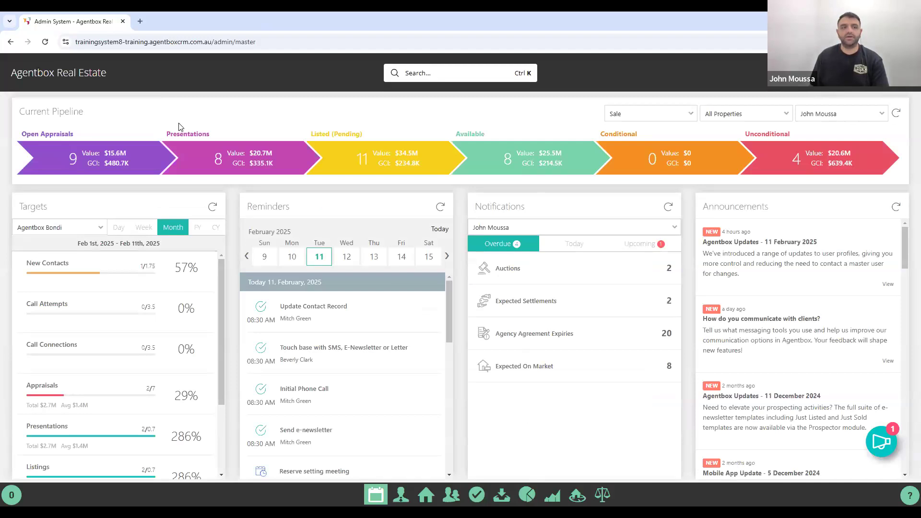
pyautogui.click(91, 154)
pyautogui.click(388, 126)
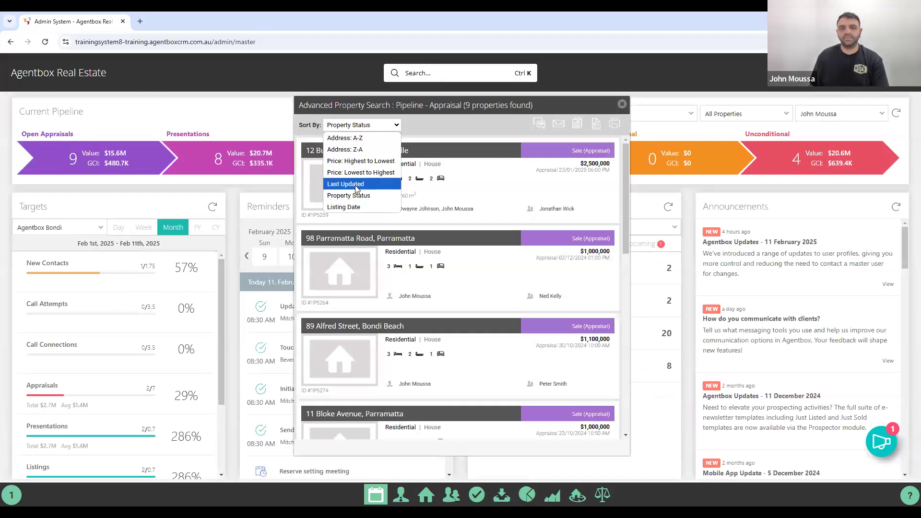
pyautogui.click(356, 186)
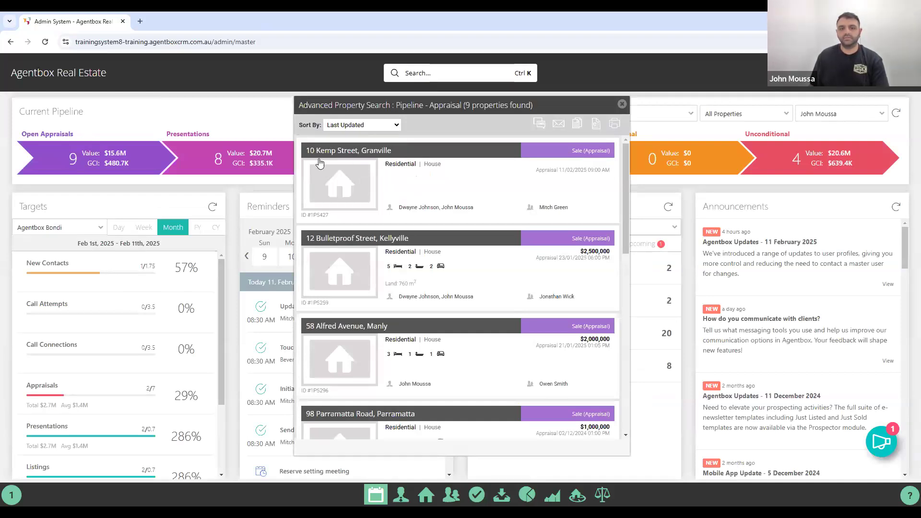
pyautogui.click(411, 182)
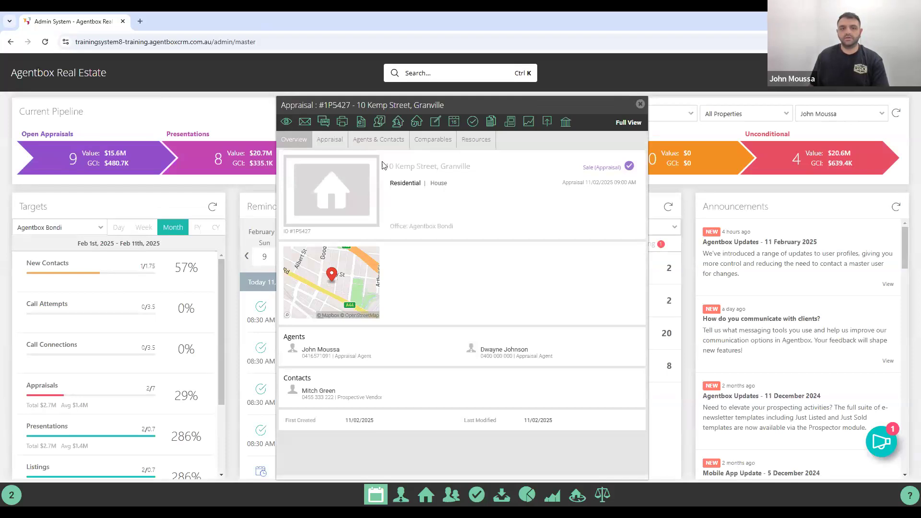
pyautogui.click(376, 147)
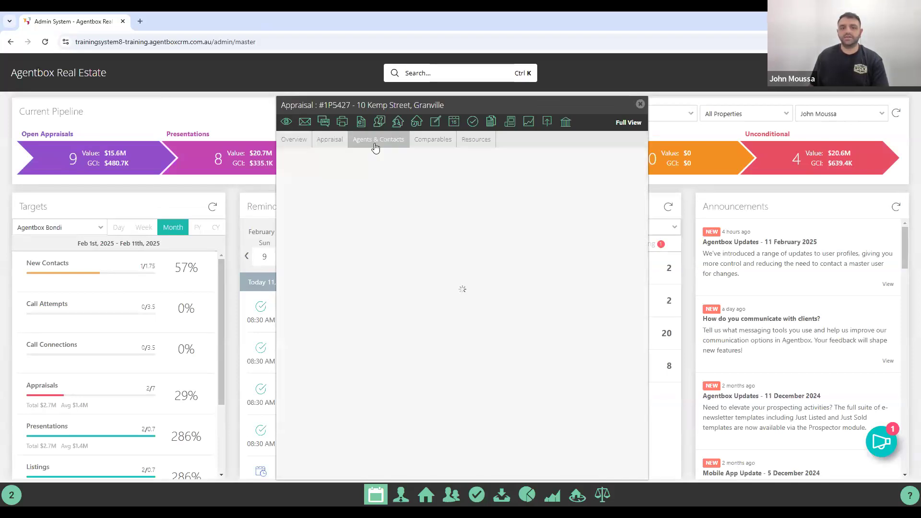
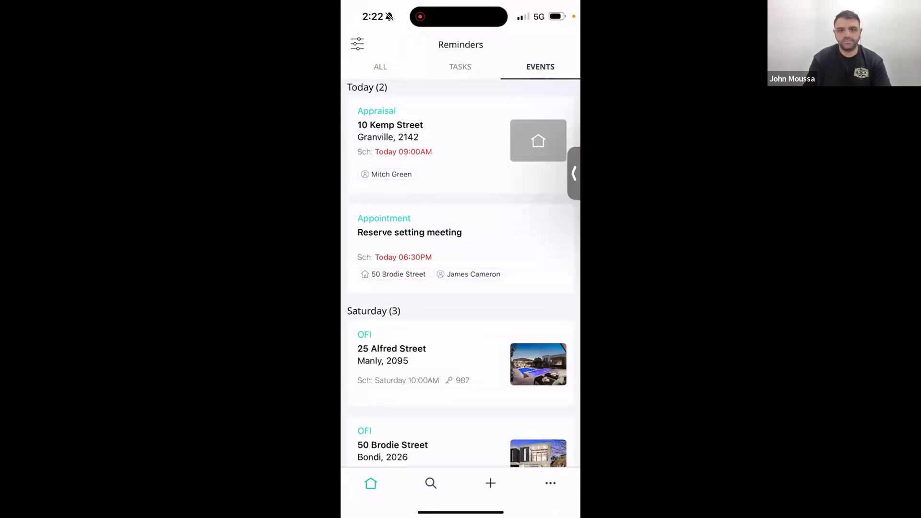
pyautogui.scroll(-5, 460, 274)
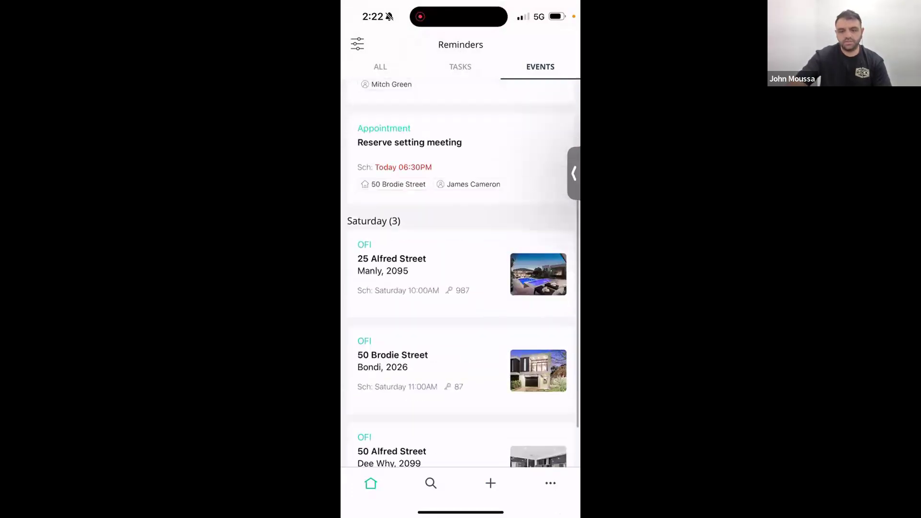
pyautogui.scroll(4, 460, 273)
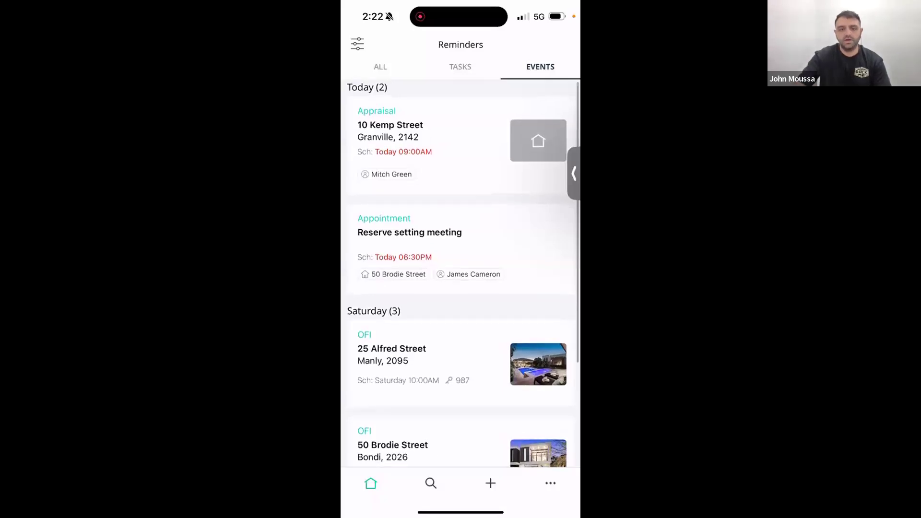
pyautogui.scroll(-3, 460, 274)
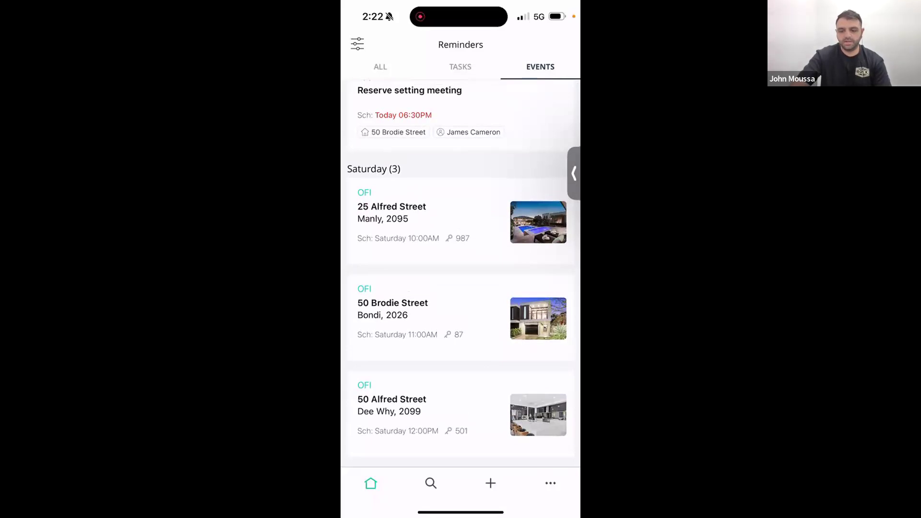
pyautogui.scroll(3, 461, 274)
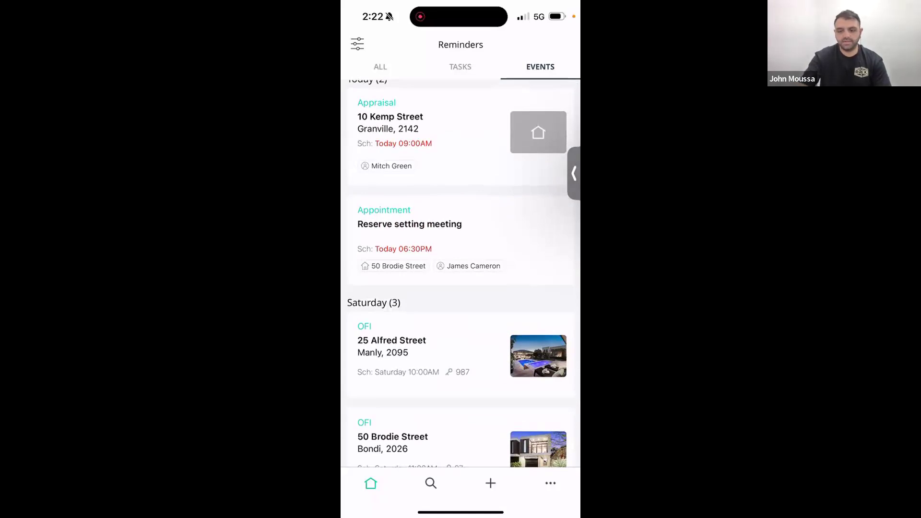
pyautogui.click(461, 136)
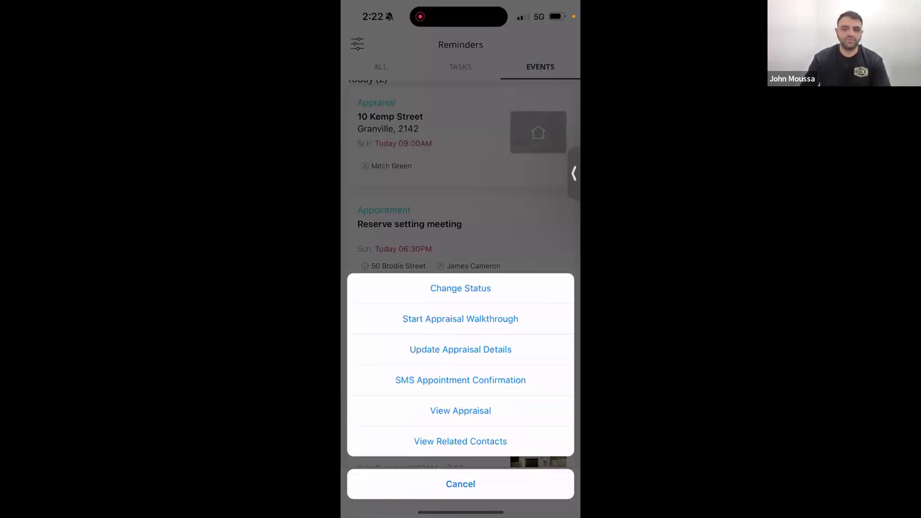
pyautogui.click(460, 319)
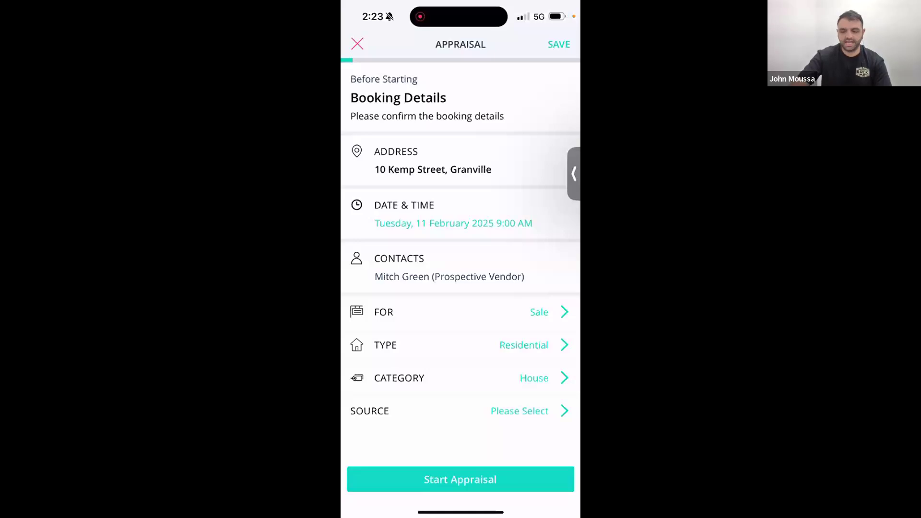
pyautogui.click(519, 411)
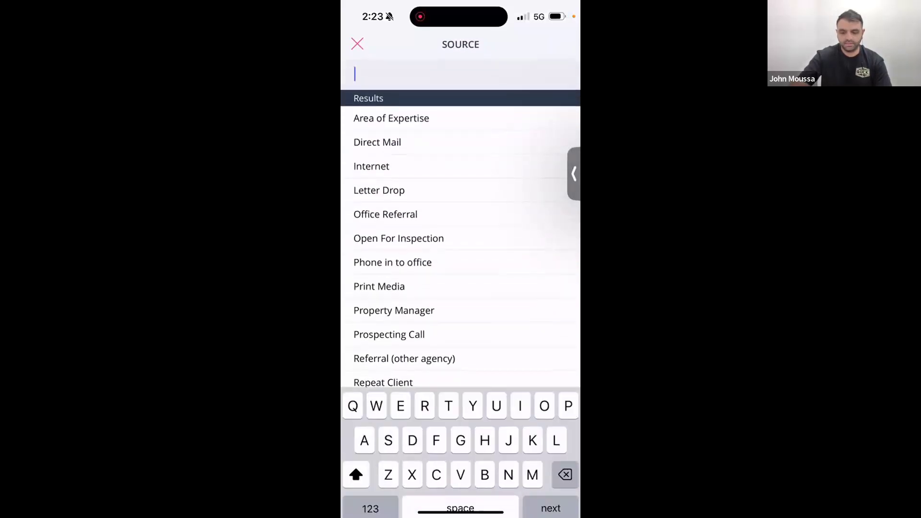
pyautogui.click(357, 44)
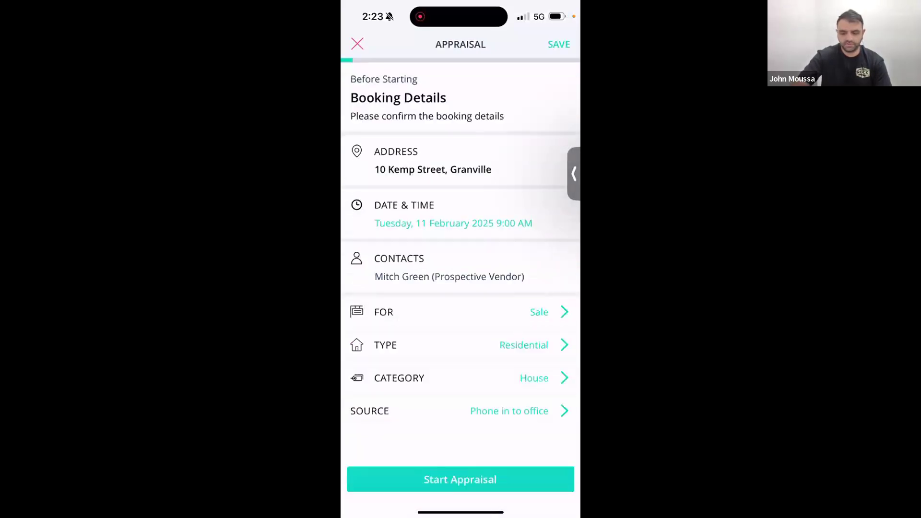
pyautogui.click(460, 479)
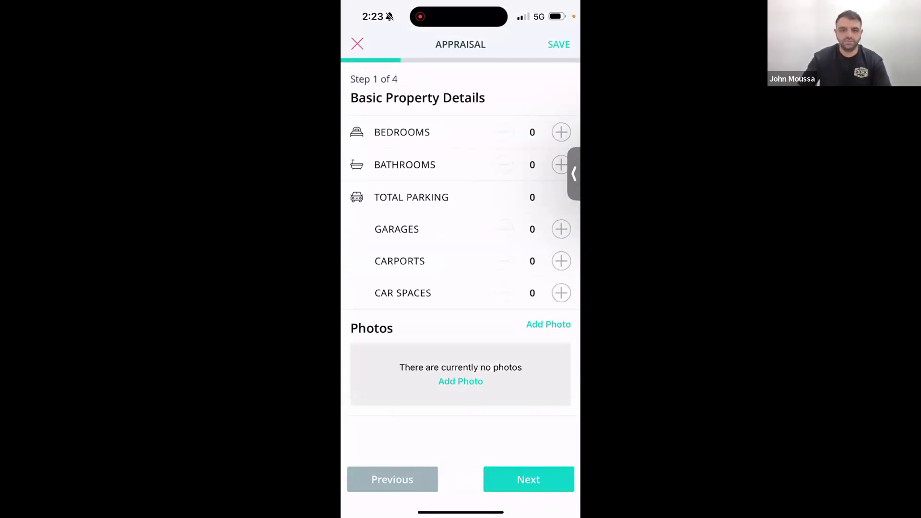
# Record 4 bedrooms, 2 bathrooms and 2 garages, then continue to Step 2.
pyautogui.click(561, 132)
pyautogui.click(561, 132)
pyautogui.click(561, 132)
pyautogui.click(561, 132)
pyautogui.click(561, 164)
pyautogui.click(561, 164)
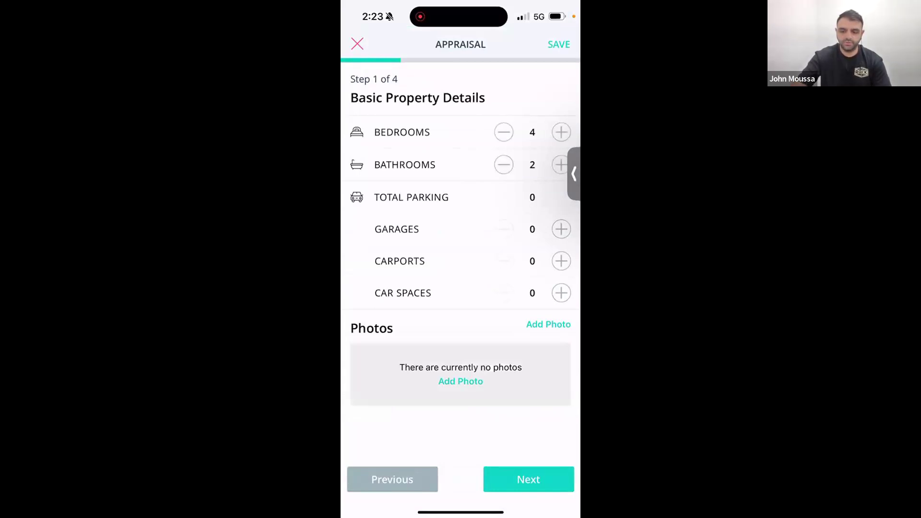
pyautogui.click(561, 228)
pyautogui.click(561, 229)
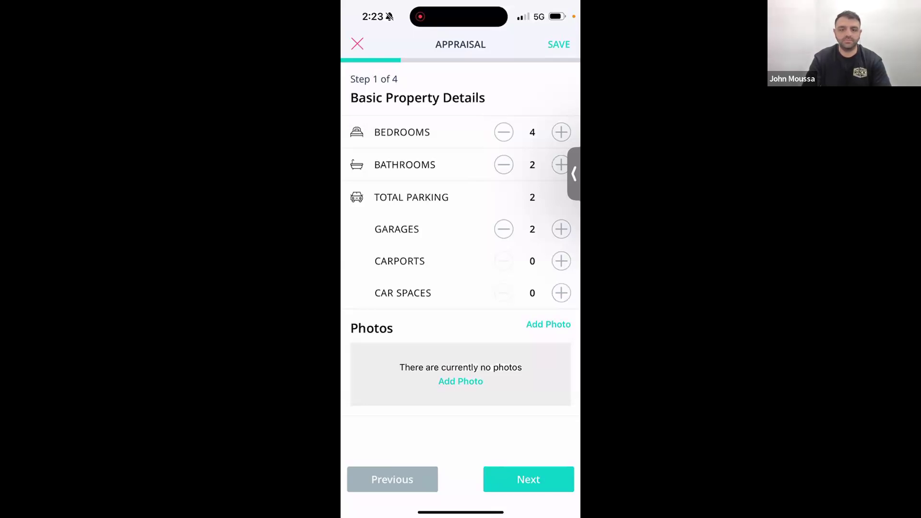
pyautogui.click(528, 479)
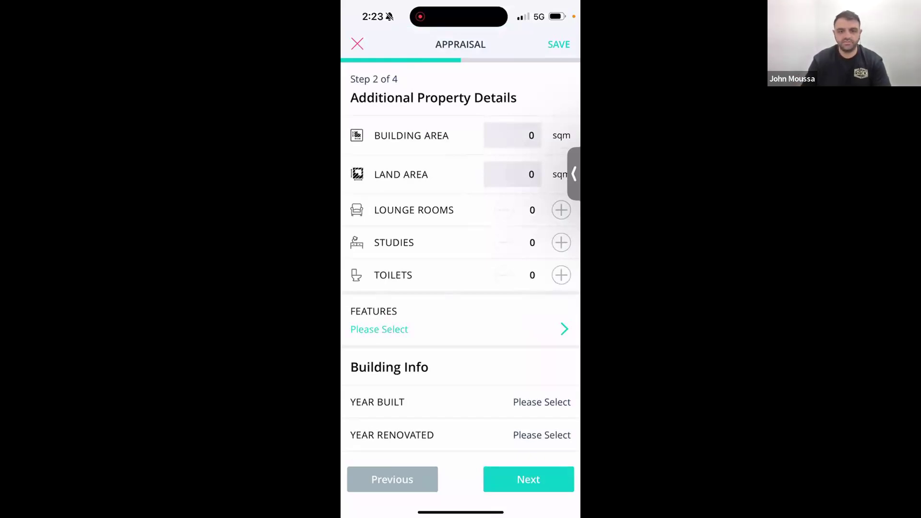
# Add 1 lounge room, 1 study and 3 toilets, and open the Features picker.
pyautogui.click(561, 209)
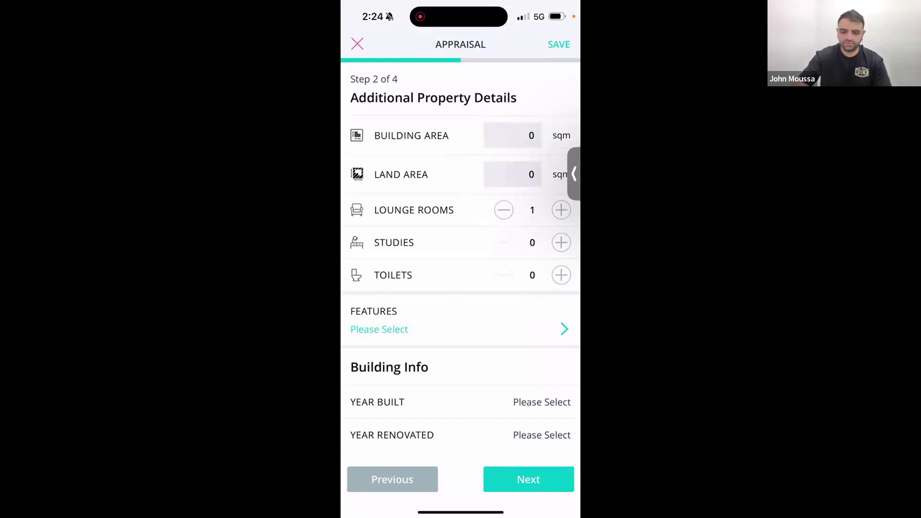
pyautogui.click(560, 242)
pyautogui.click(561, 275)
pyautogui.click(561, 274)
pyautogui.click(561, 275)
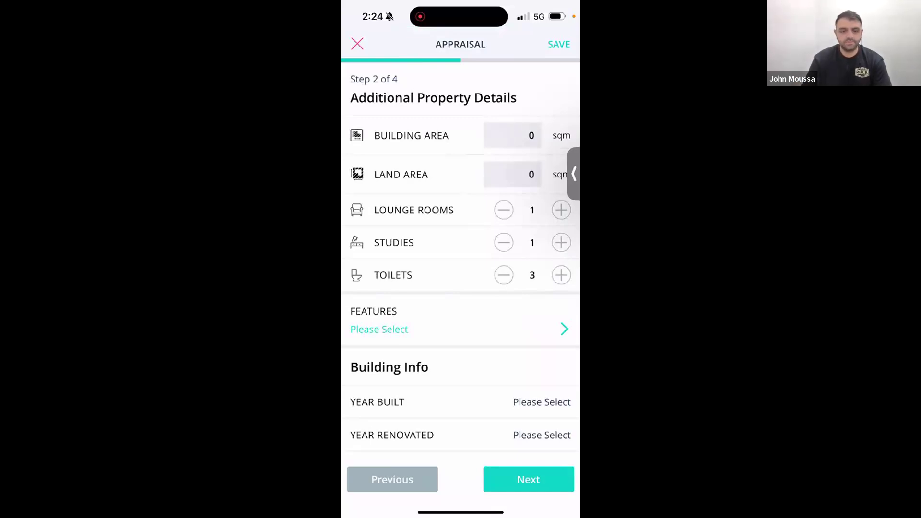
pyautogui.click(379, 329)
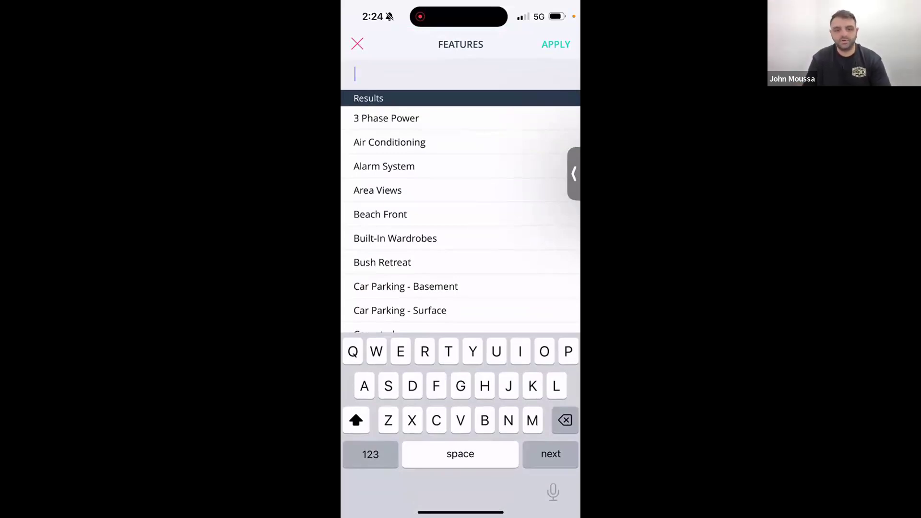
# Apply Air Conditioning, Alarm System, Close to Schools/Shops/Transport, Ensuite, Intercom and Heating features.
pyautogui.click(390, 142)
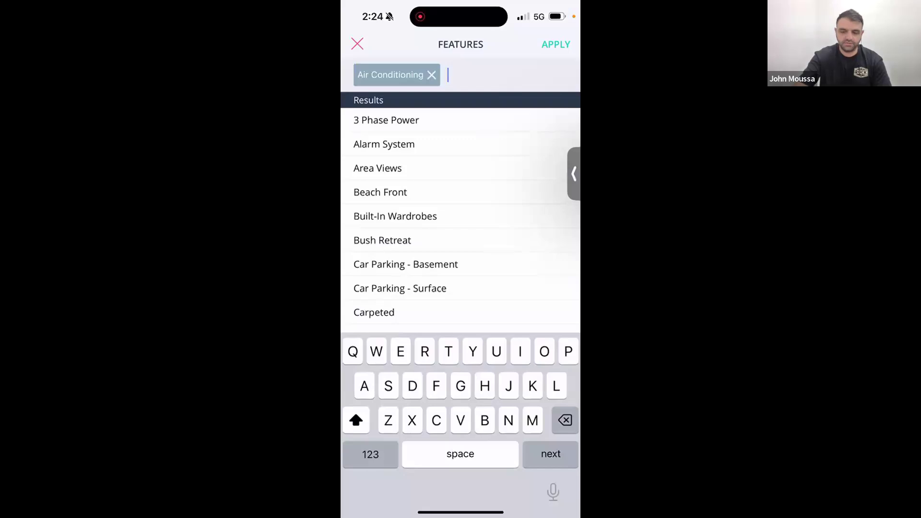
pyautogui.click(383, 144)
pyautogui.scroll(-5, 460, 216)
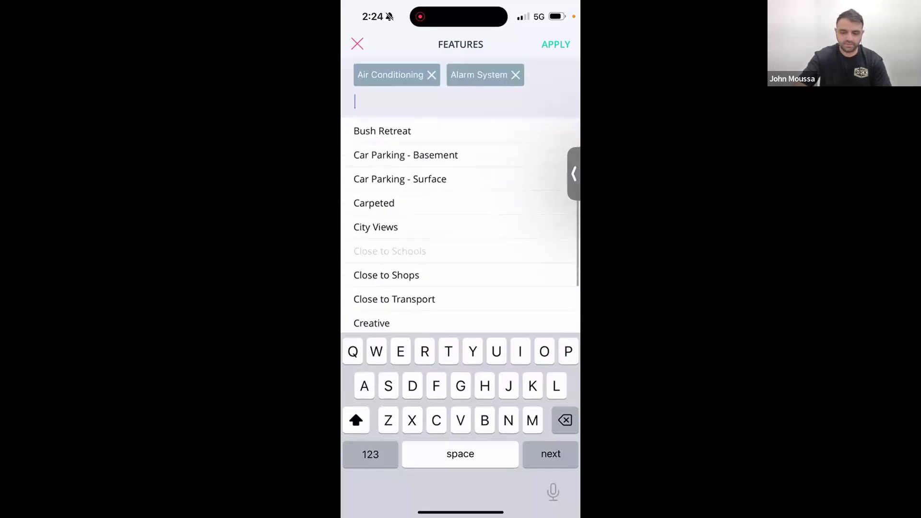
pyautogui.click(389, 251)
pyautogui.click(386, 253)
pyautogui.click(394, 275)
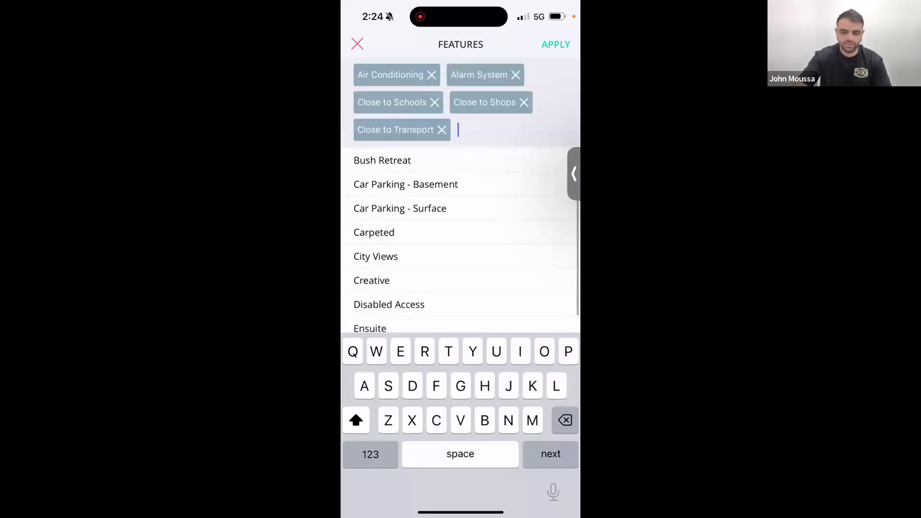
pyautogui.scroll(-5, 460, 240)
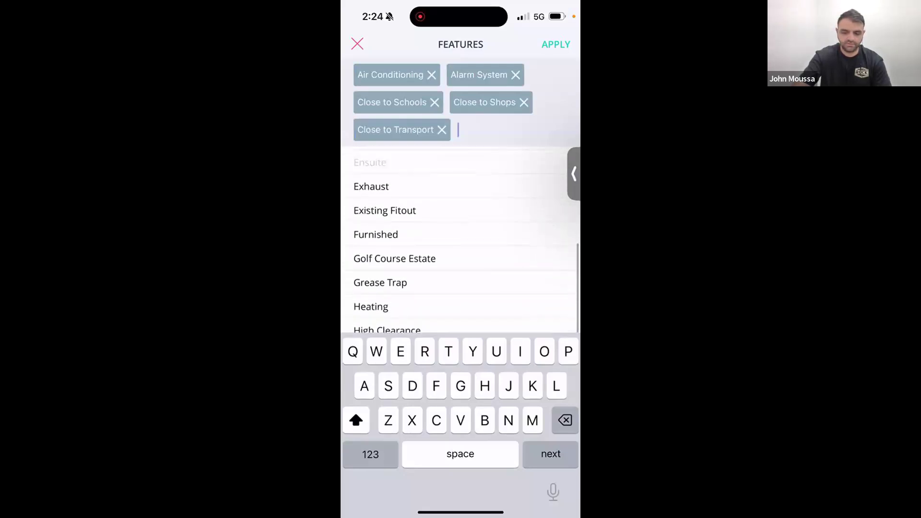
pyautogui.click(370, 162)
pyautogui.scroll(-3, 460, 240)
pyautogui.click(374, 246)
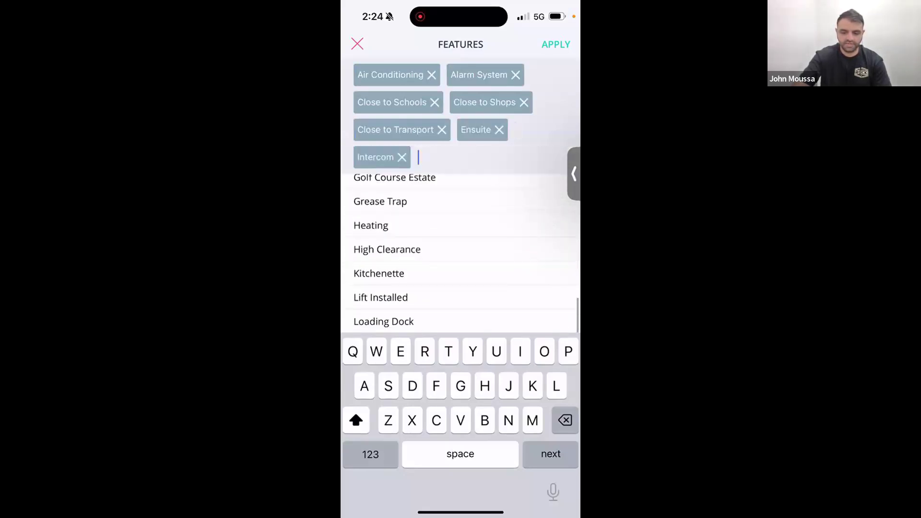
pyautogui.click(371, 225)
pyautogui.click(556, 44)
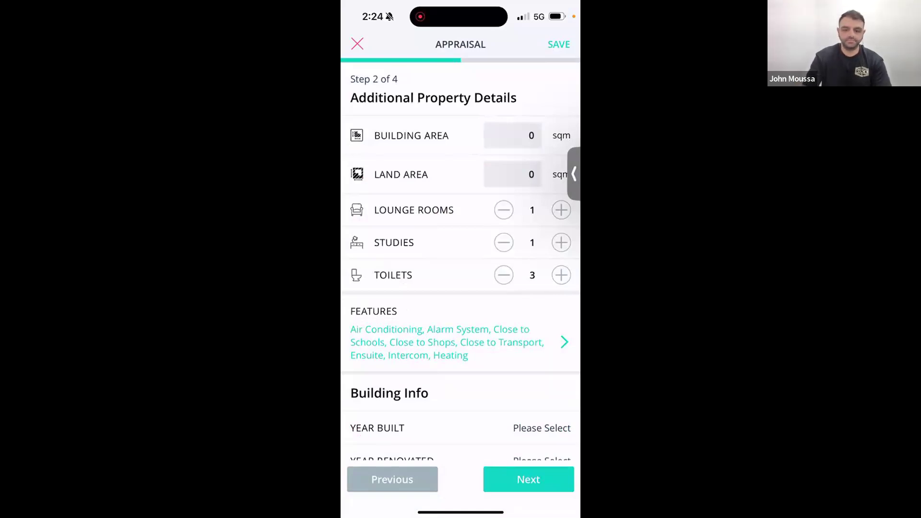
# Set Year Built to 2024 and continue to Step 3.
pyautogui.scroll(-2, 460, 264)
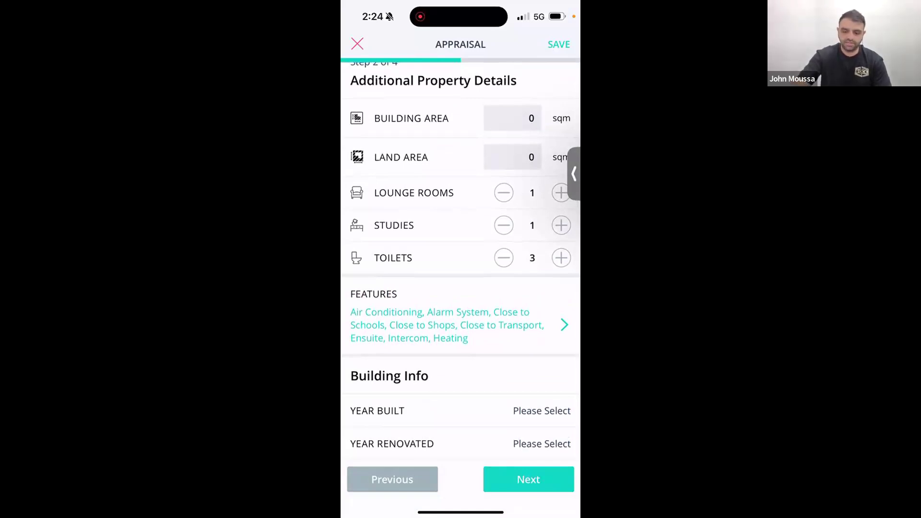
pyautogui.click(541, 411)
pyautogui.moveTo(460, 477); pyautogui.dragTo(461, 420)
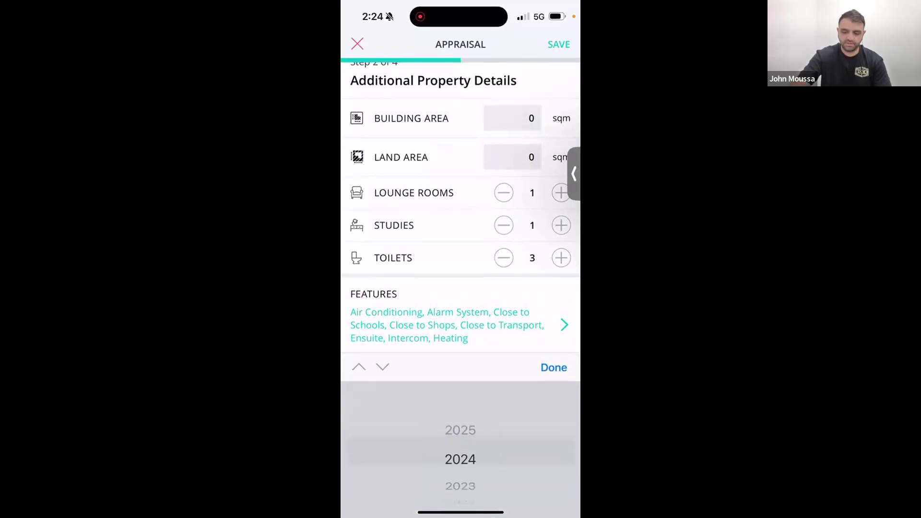
pyautogui.click(553, 367)
pyautogui.click(528, 479)
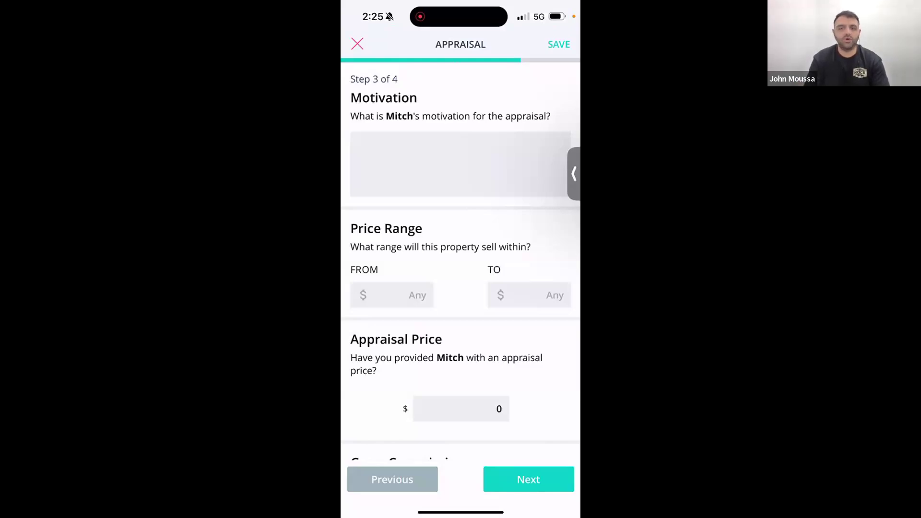
# Enter 'Down sozing' as the vendor's motivation.
pyautogui.click(460, 164)
pyautogui.write('Down')
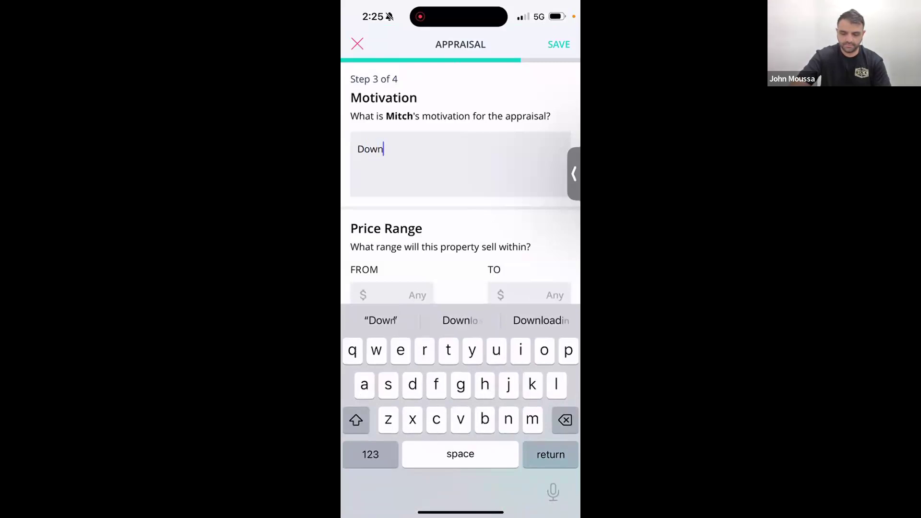
pyautogui.write(' sozing')
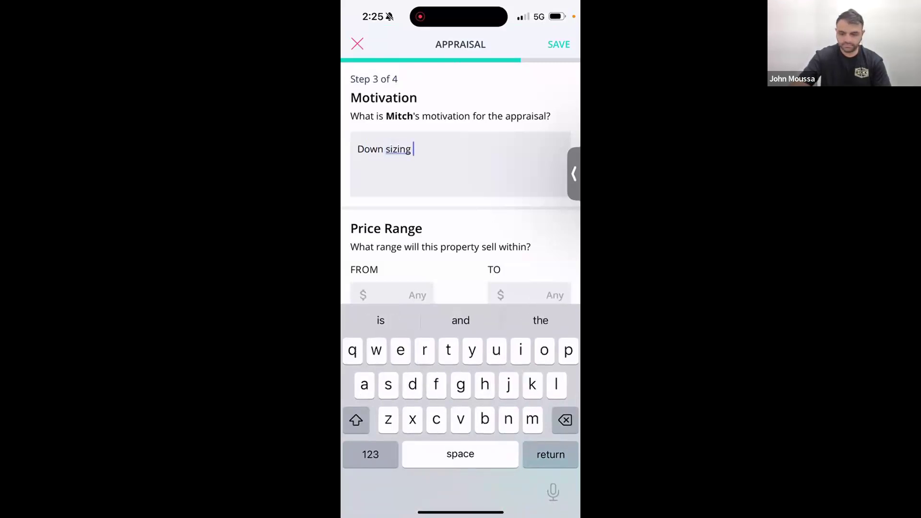
pyautogui.click(460, 228)
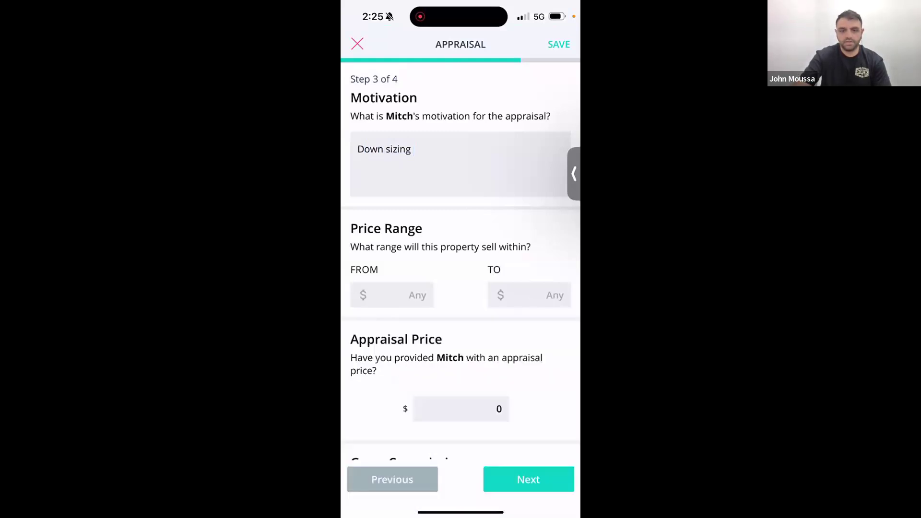
pyautogui.scroll(-3, 460, 254)
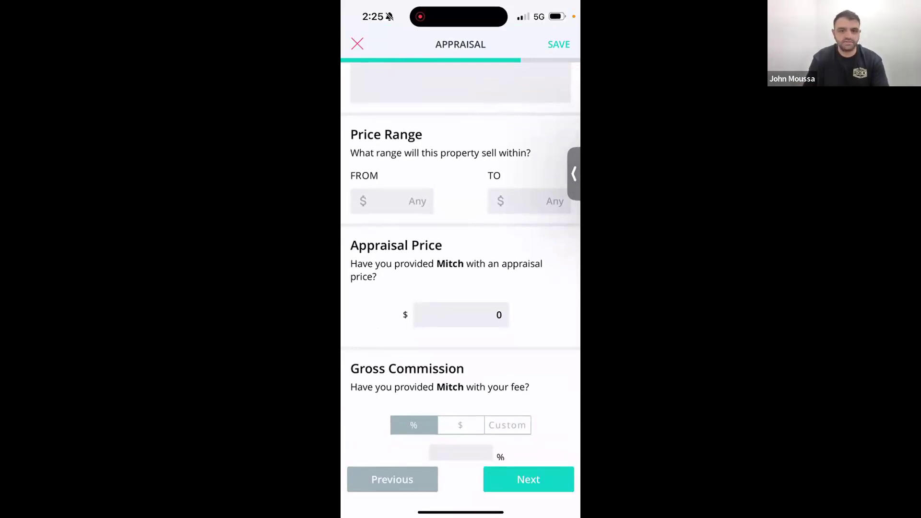
# Set the expected price range from $1,400,000 to $1,500,000.
pyautogui.click(392, 201)
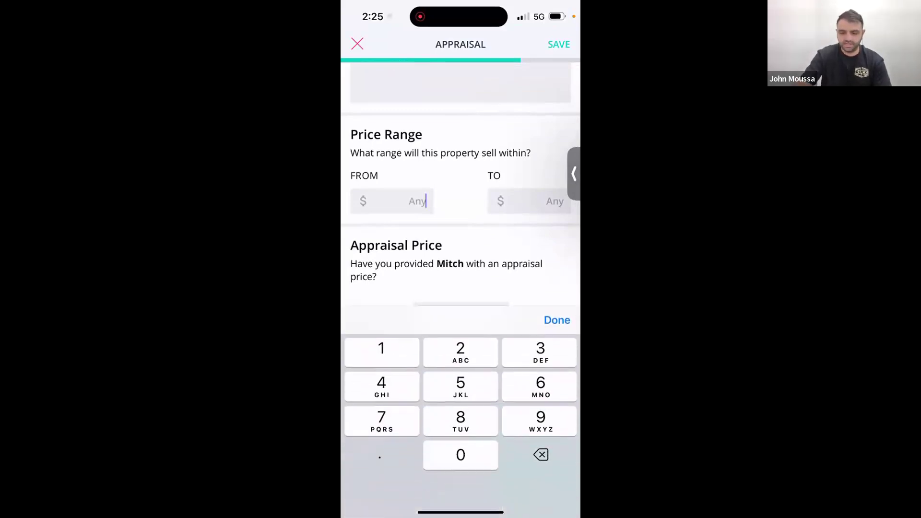
pyautogui.write('1,400,000')
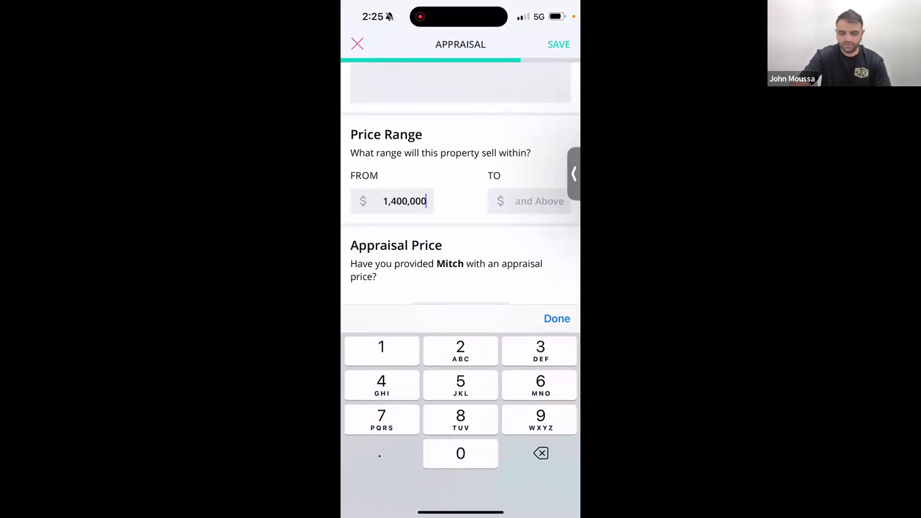
pyautogui.click(529, 201)
pyautogui.write('1')
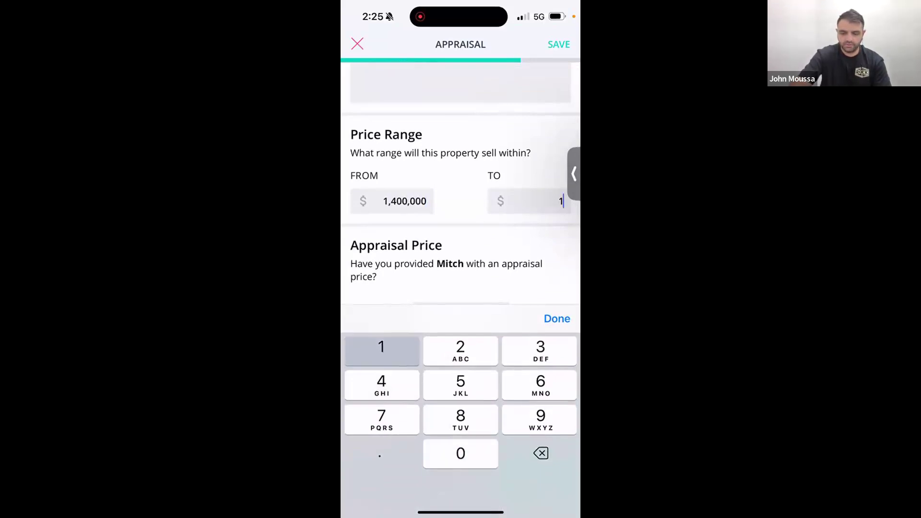
pyautogui.write(',500,000')
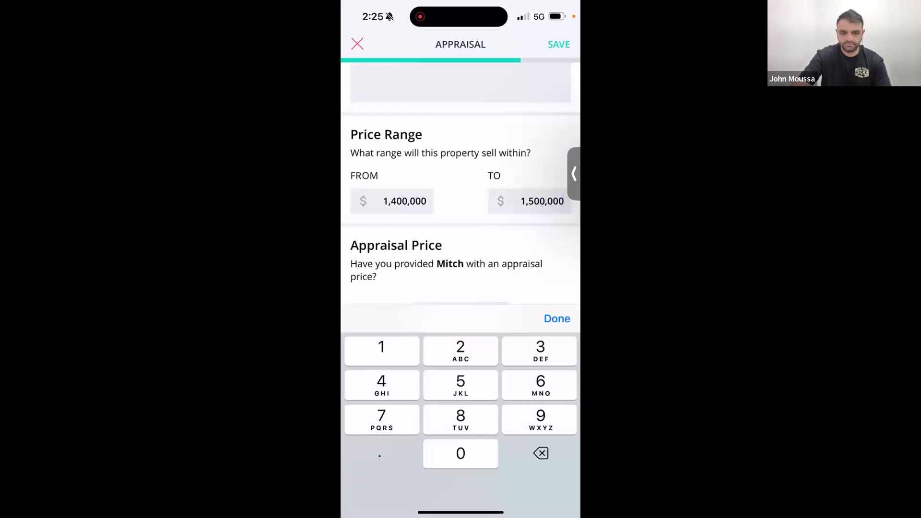
pyautogui.click(557, 318)
pyautogui.scroll(-1, 461, 288)
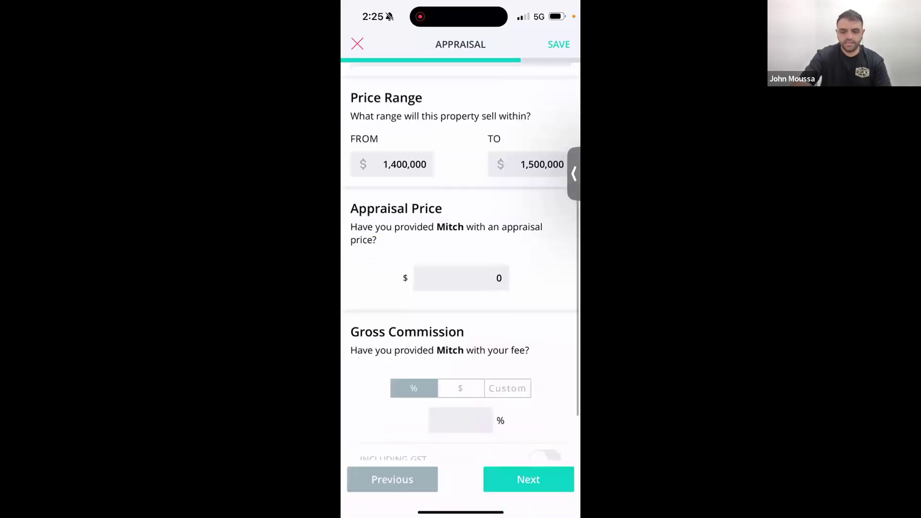
pyautogui.scroll(-1, 461, 288)
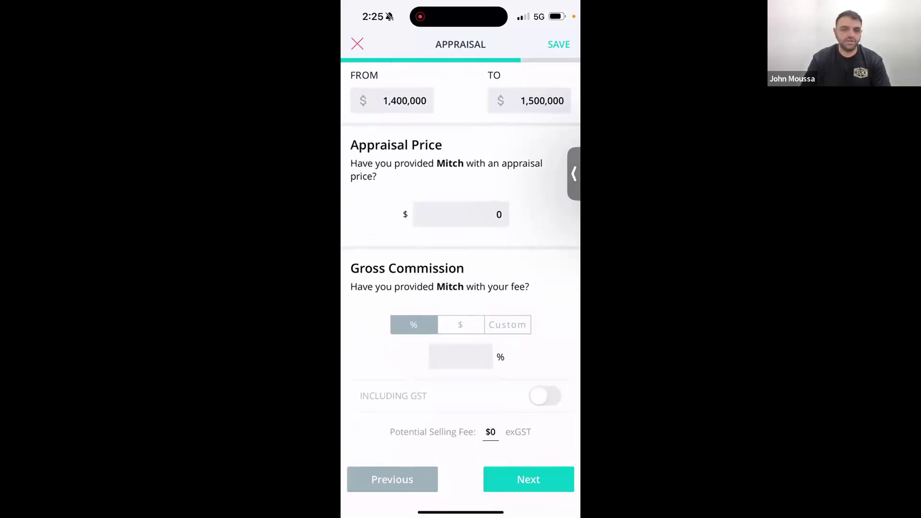
pyautogui.scroll(-2, 460, 288)
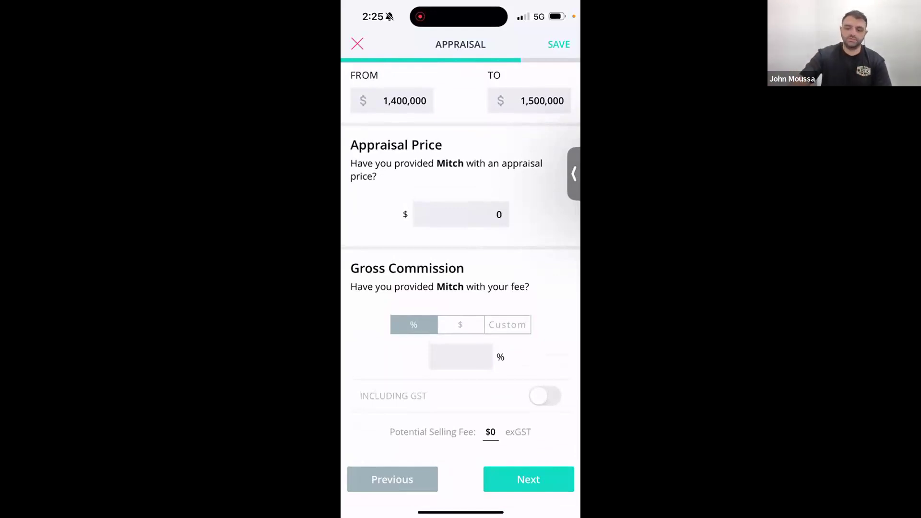
# Enter $1,400,000 as the appraisal price.
pyautogui.click(460, 215)
pyautogui.write('1,400,00')
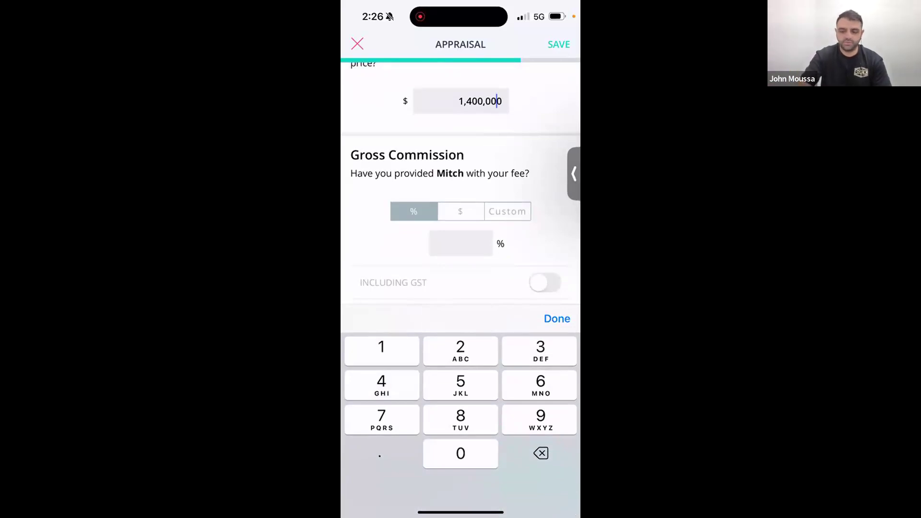
pyautogui.click(557, 318)
# Set a custom commission of 2.2% up to $1,400,000 and 3% above, including GST.
pyautogui.click(460, 211)
pyautogui.click(507, 325)
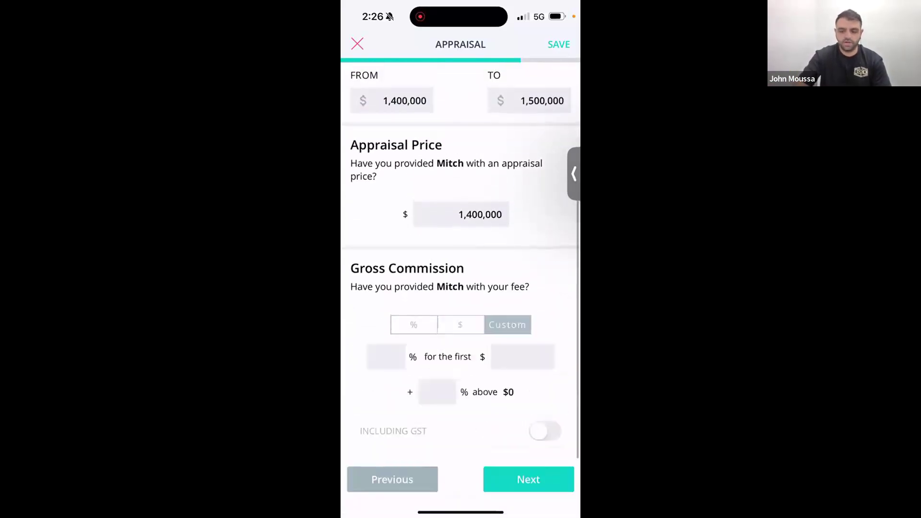
pyautogui.click(386, 357)
pyautogui.write('2.2')
pyautogui.click(523, 262)
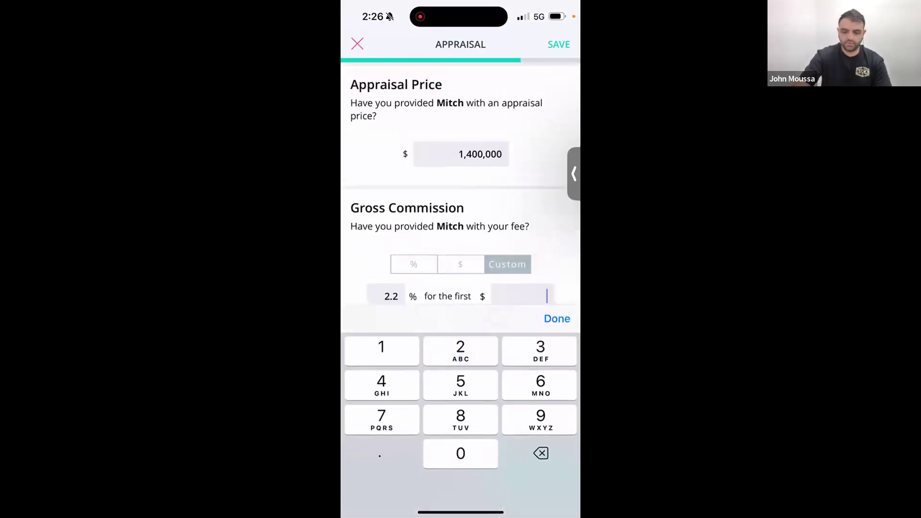
pyautogui.write('14,800')
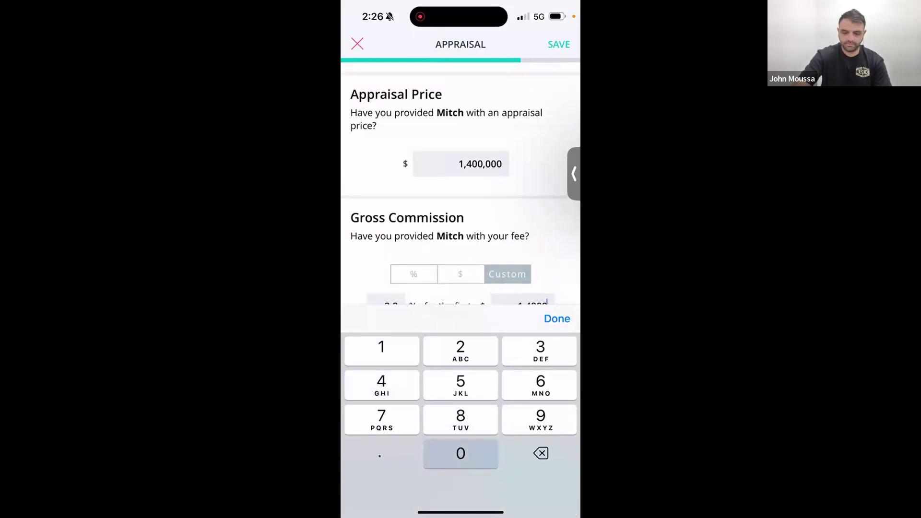
pyautogui.press('BackSpace')
pyautogui.press('BackSpace')
pyautogui.press('BackSpace')
pyautogui.write('000000')
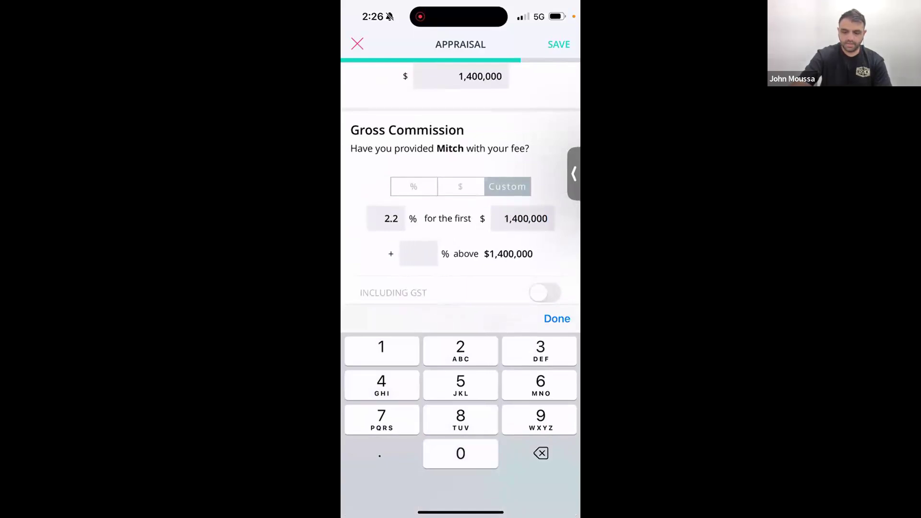
pyautogui.click(418, 253)
pyautogui.write('3')
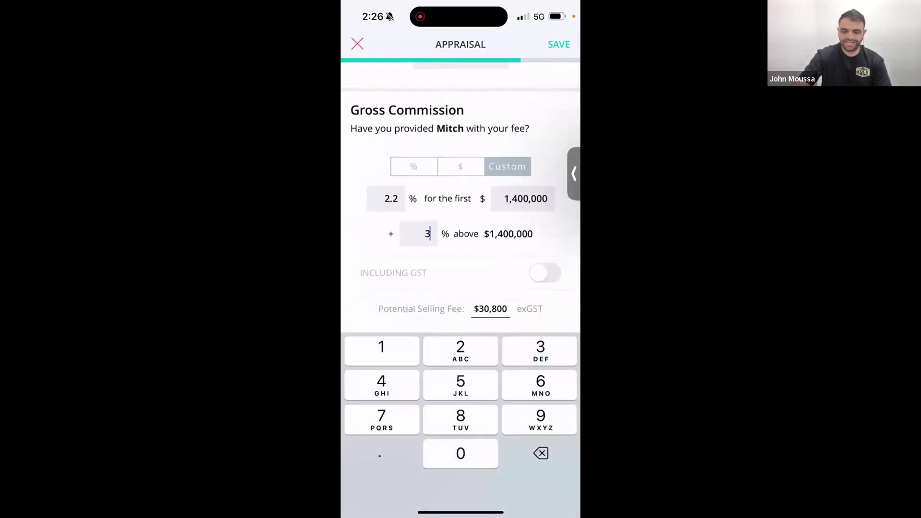
pyautogui.click(544, 272)
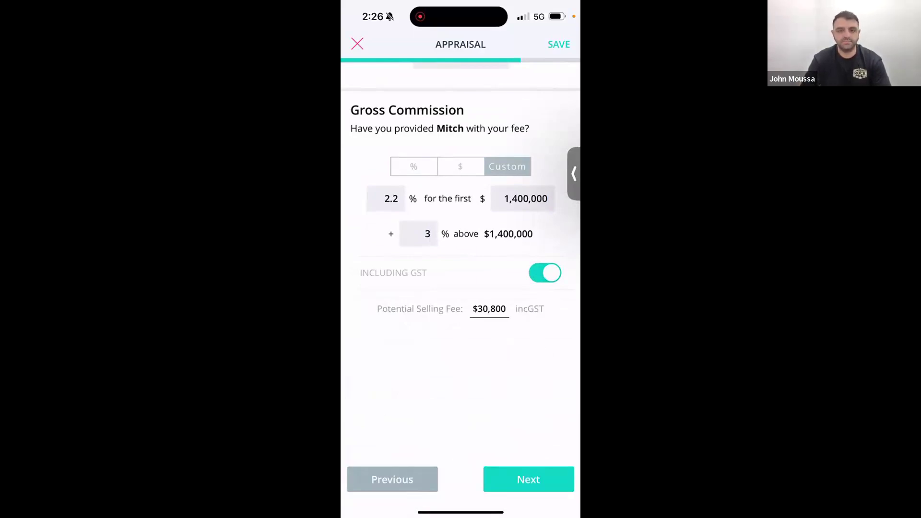
pyautogui.click(528, 479)
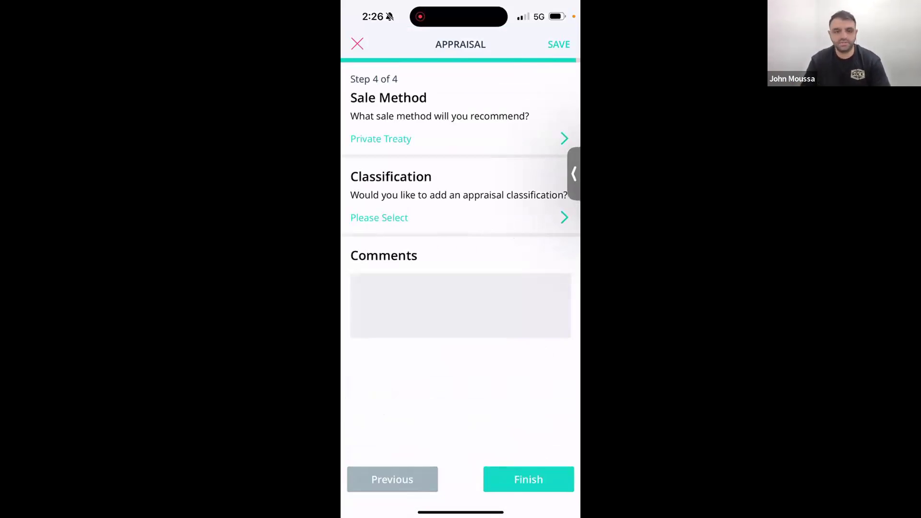
# Recommend Auction as the sale method and classify the appraisal as Hot.
pyautogui.click(380, 138)
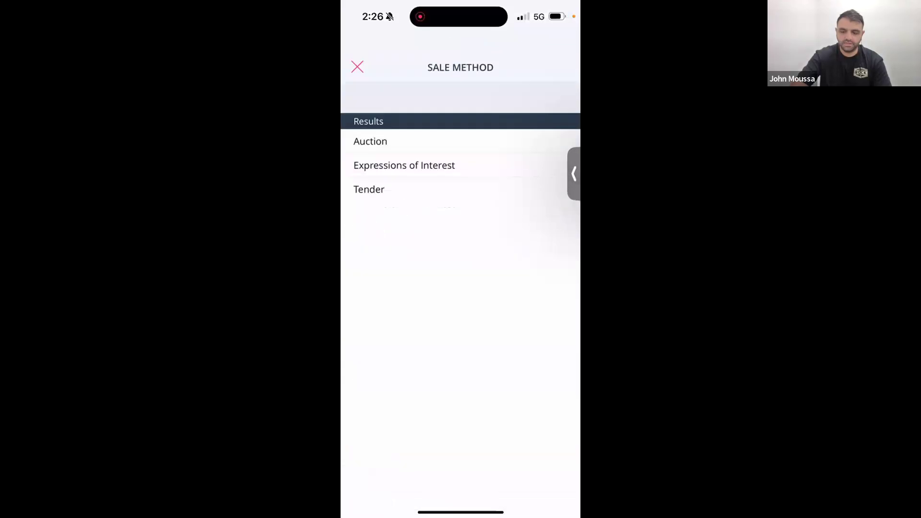
pyautogui.click(370, 118)
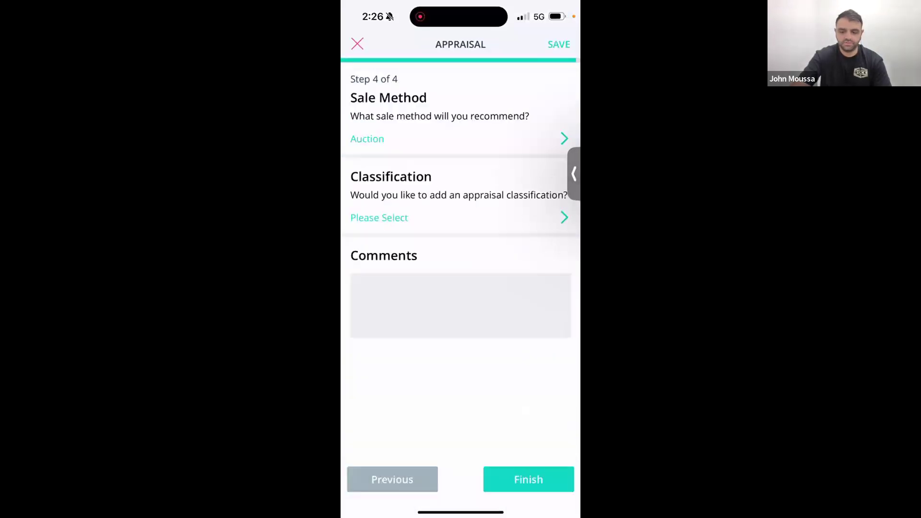
pyautogui.click(367, 138)
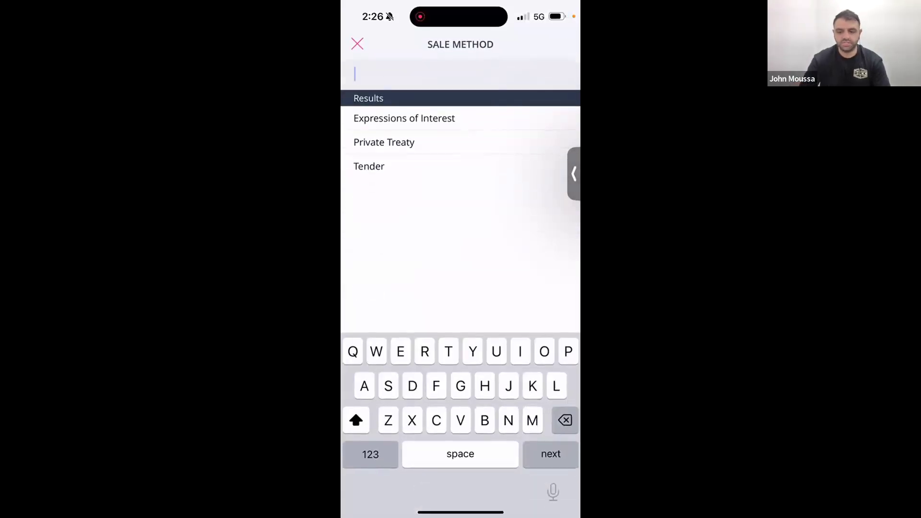
pyautogui.click(357, 44)
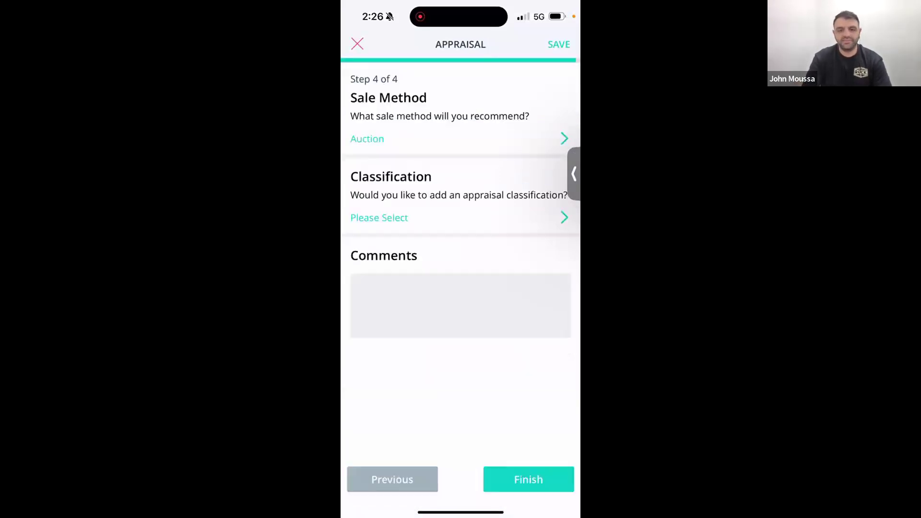
pyautogui.click(379, 217)
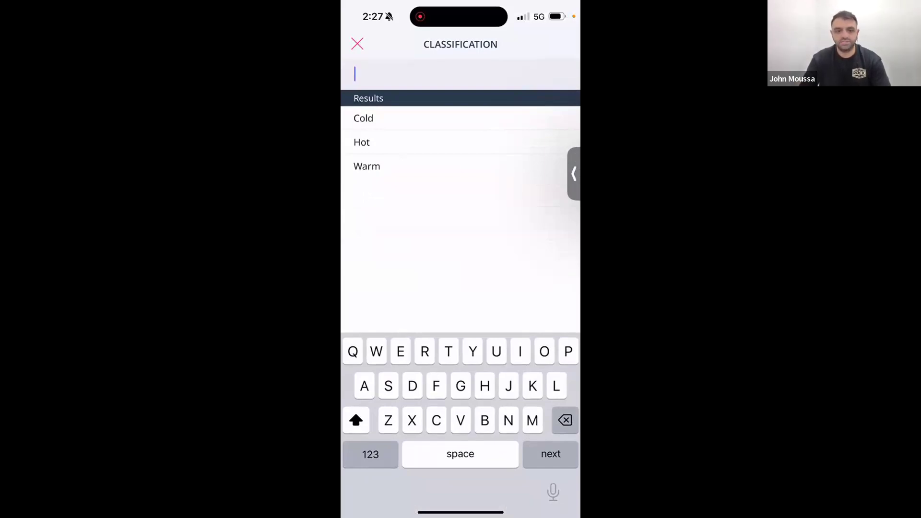
pyautogui.click(362, 142)
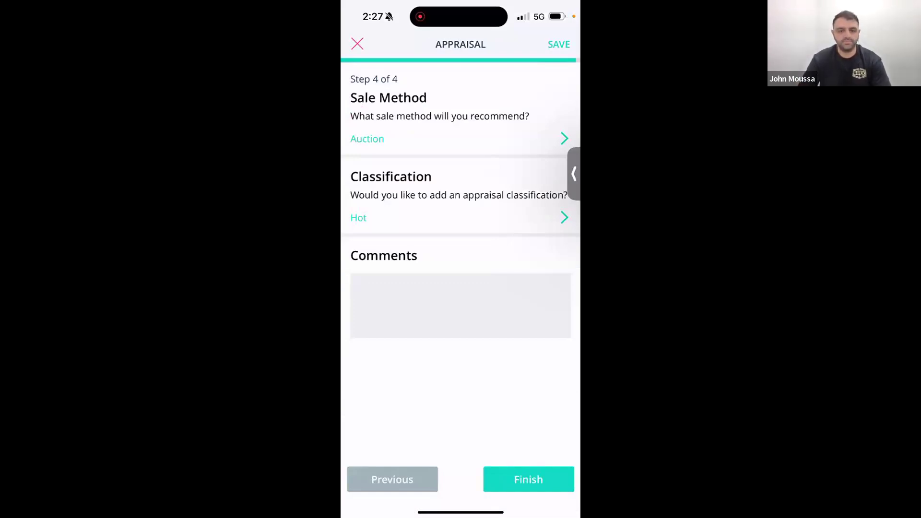
# Add the comment 'Need to paint before taking photos' and complete the appraisal.
pyautogui.click(461, 305)
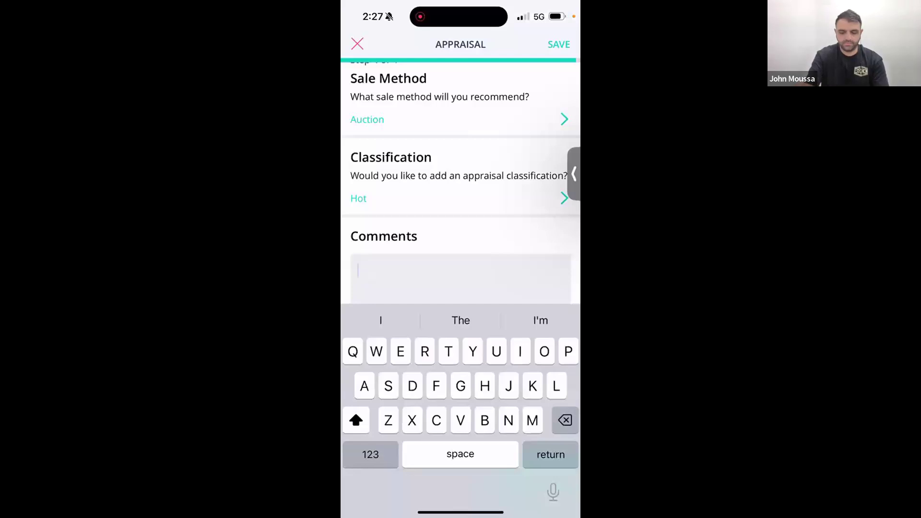
pyautogui.write('Need to ')
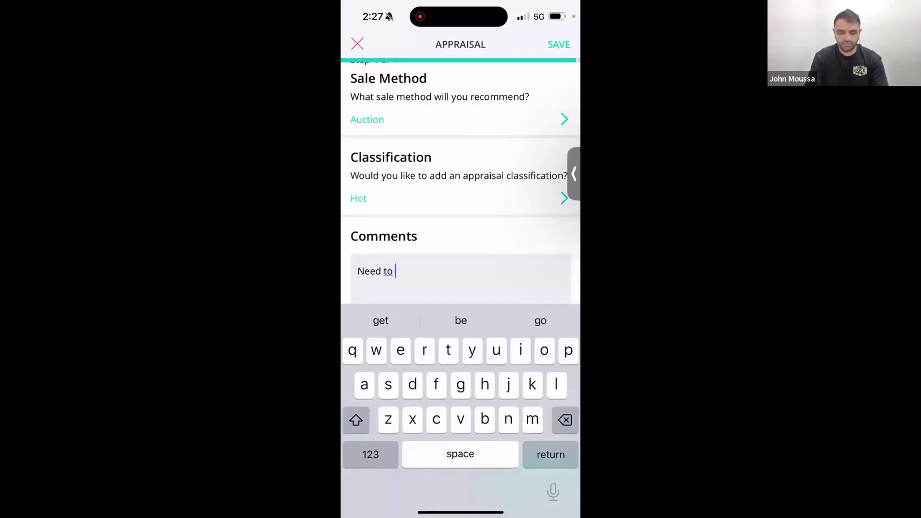
pyautogui.write('paint befo')
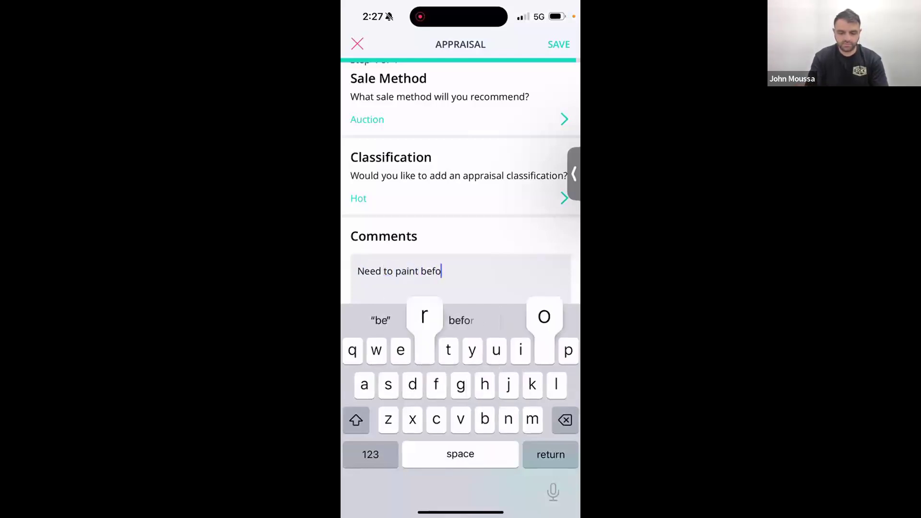
pyautogui.write('re taking photos')
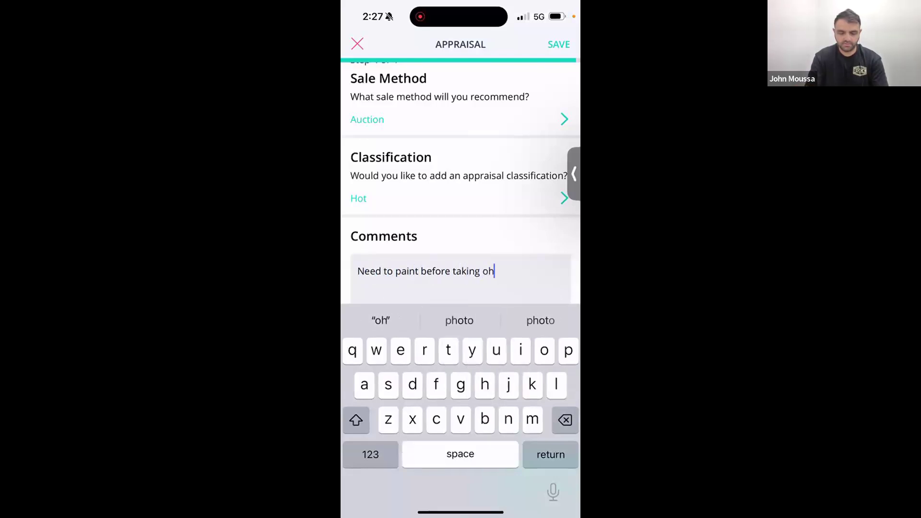
pyautogui.click(516, 271)
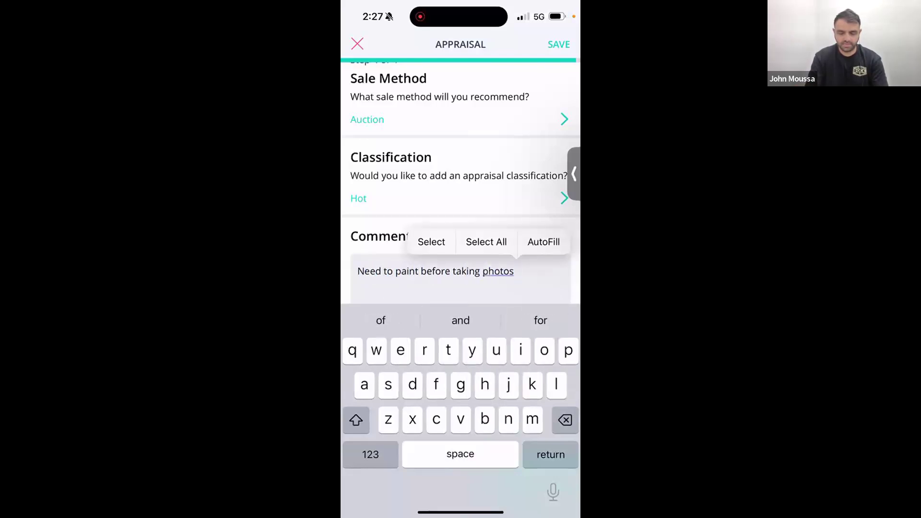
pyautogui.click(460, 221)
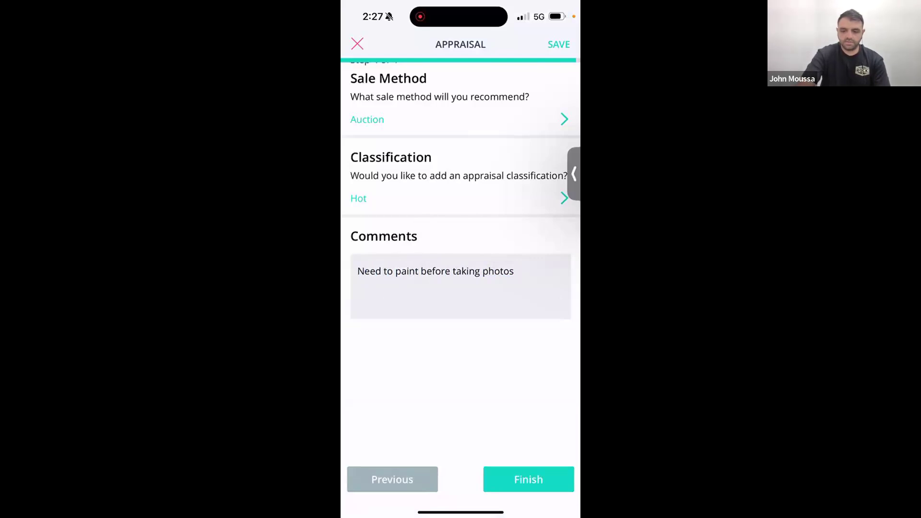
pyautogui.click(528, 479)
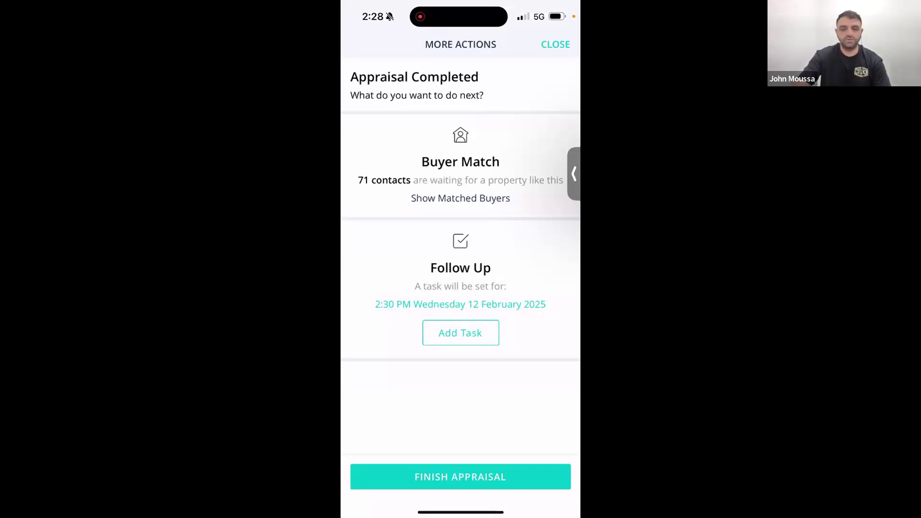
# Review the 71 matched buyers, then add a follow-up task for 2:30 PM, 12 February 2025.
pyautogui.click(460, 198)
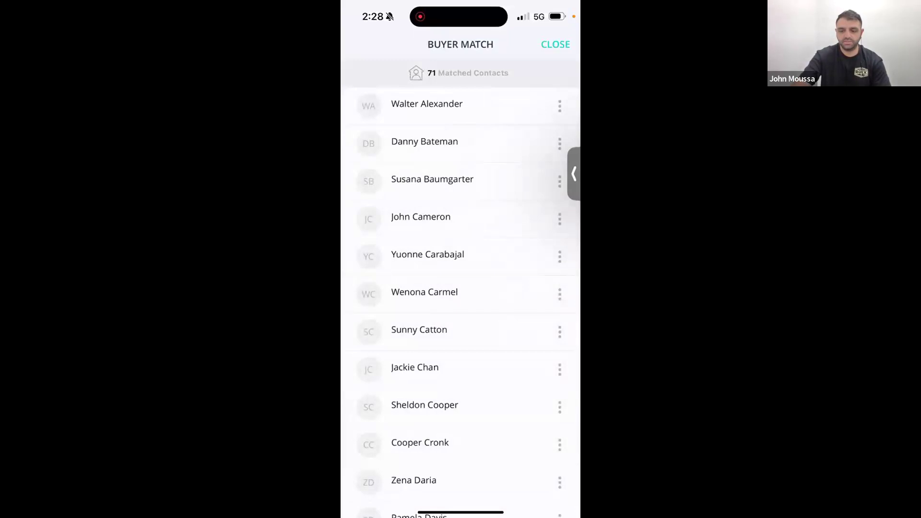
pyautogui.scroll(-7, 460, 302)
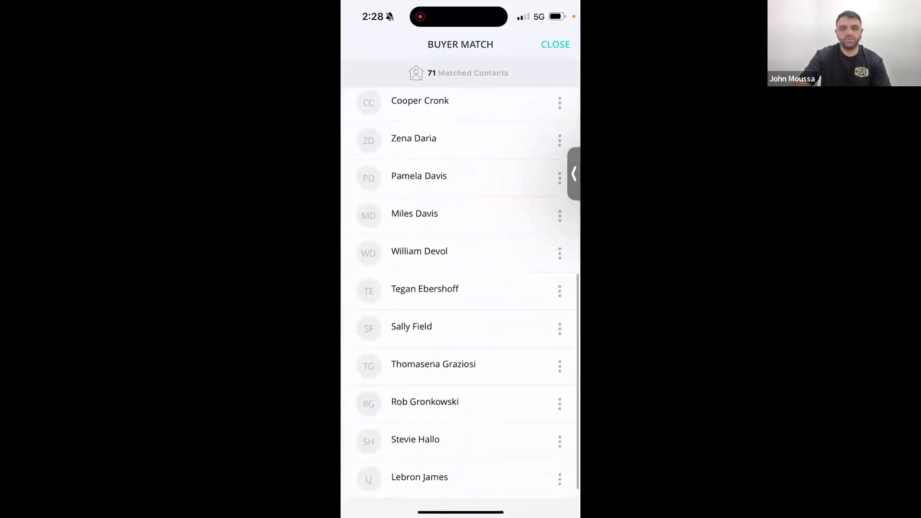
pyautogui.click(555, 44)
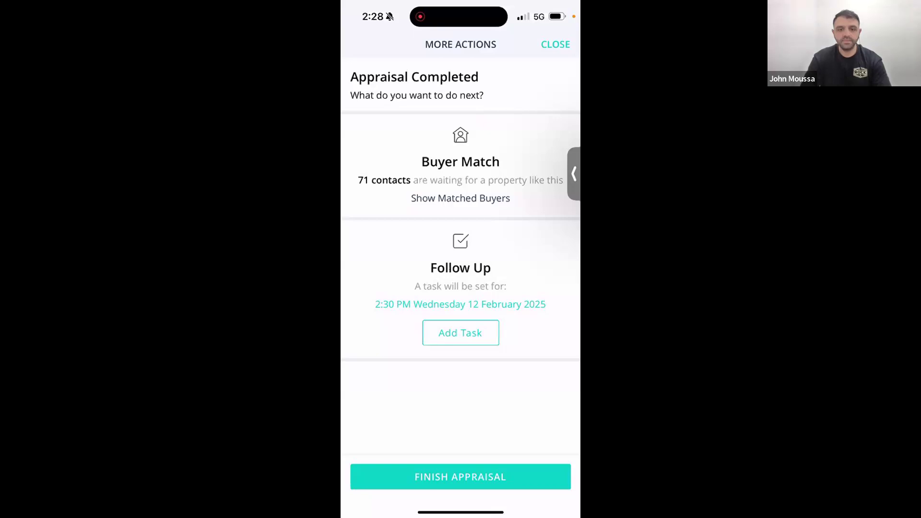
pyautogui.click(460, 333)
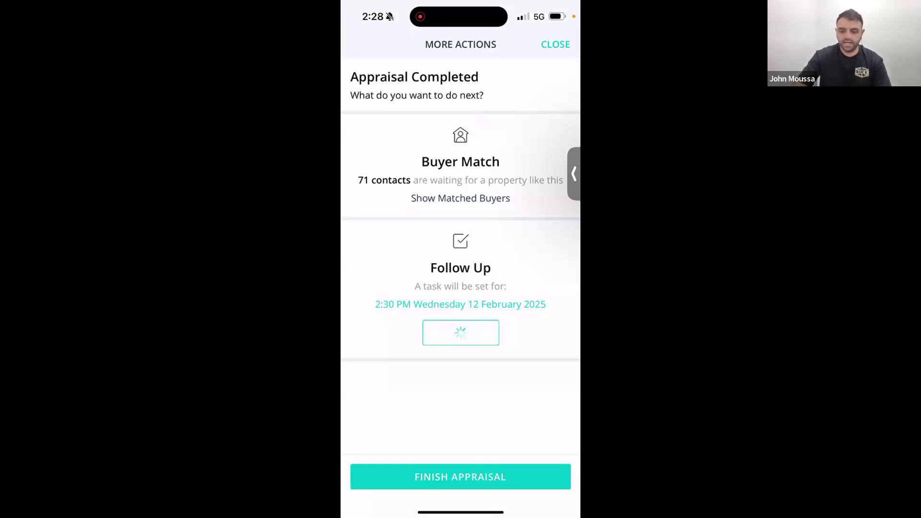
pyautogui.click(460, 310)
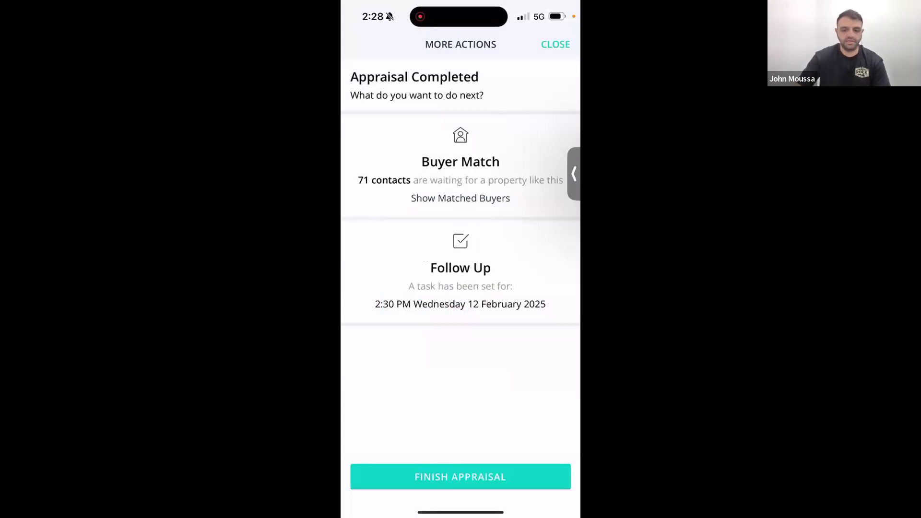
pyautogui.click(460, 477)
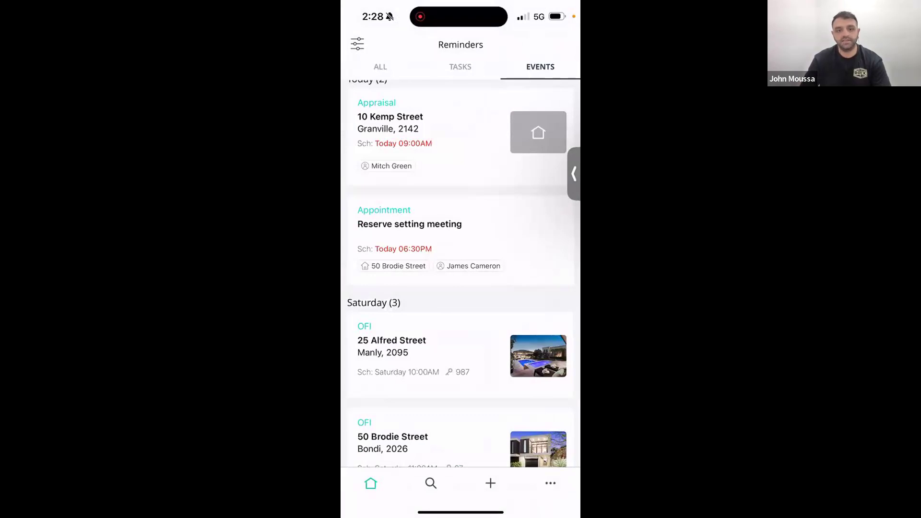
pyautogui.click(459, 137)
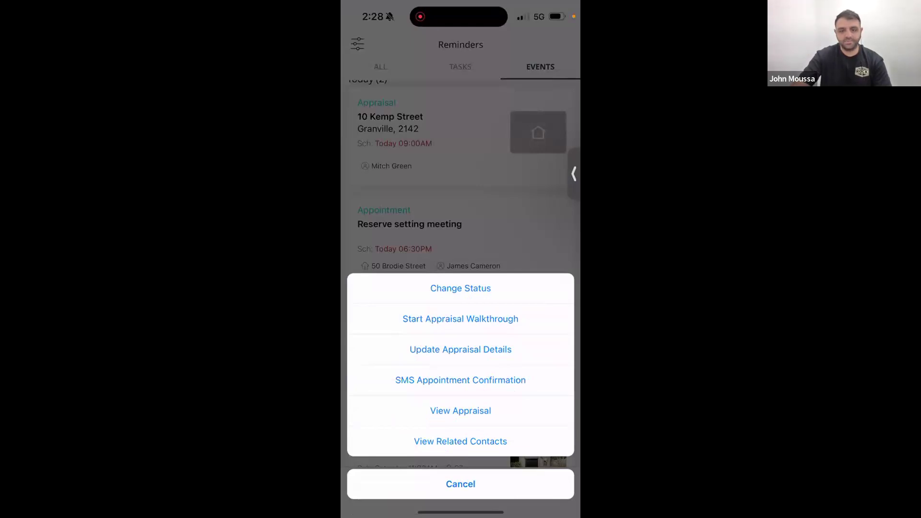
pyautogui.click(460, 318)
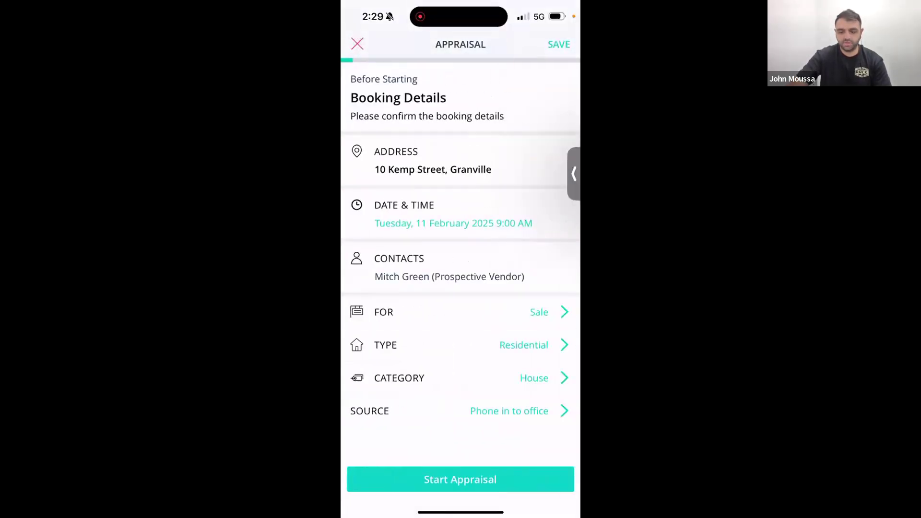
pyautogui.click(461, 479)
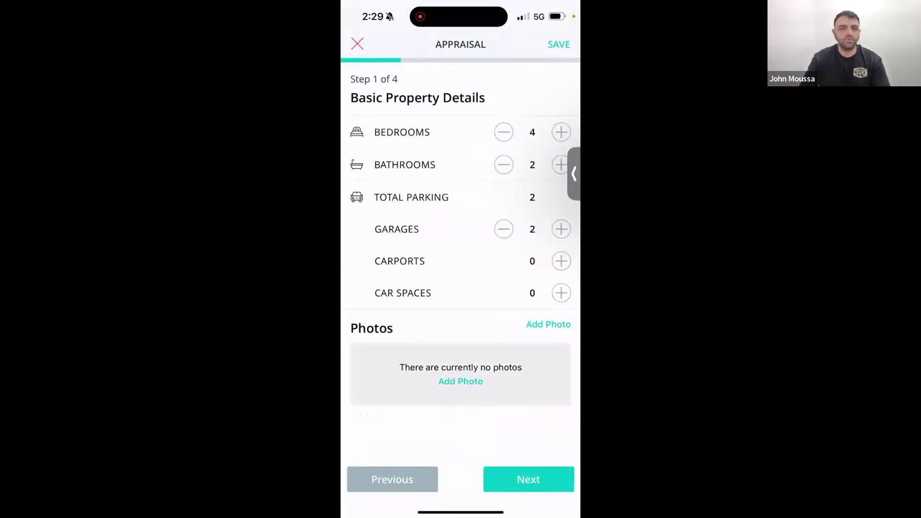
# Move through the walkthrough steps to land on Step 2, Additional Property Details.
pyautogui.click(528, 479)
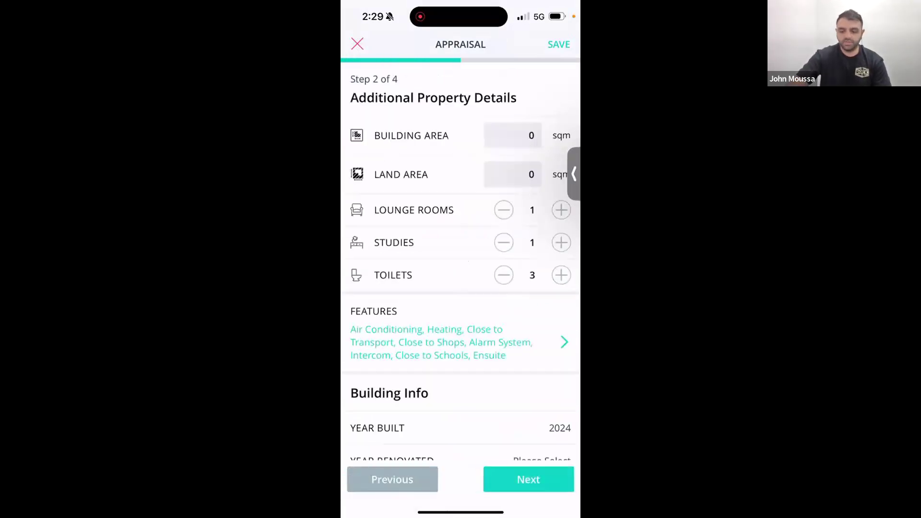
pyautogui.click(528, 479)
pyautogui.click(392, 479)
pyautogui.click(391, 479)
pyautogui.click(528, 479)
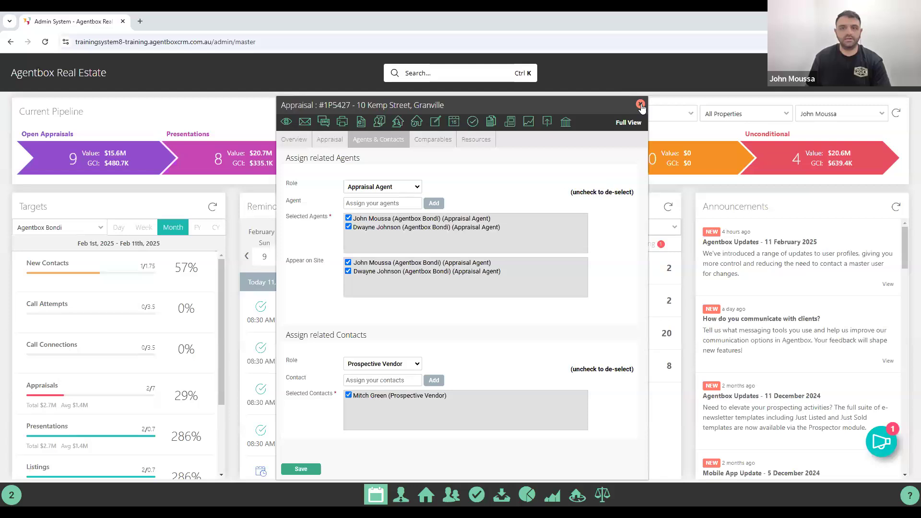
pyautogui.click(641, 105)
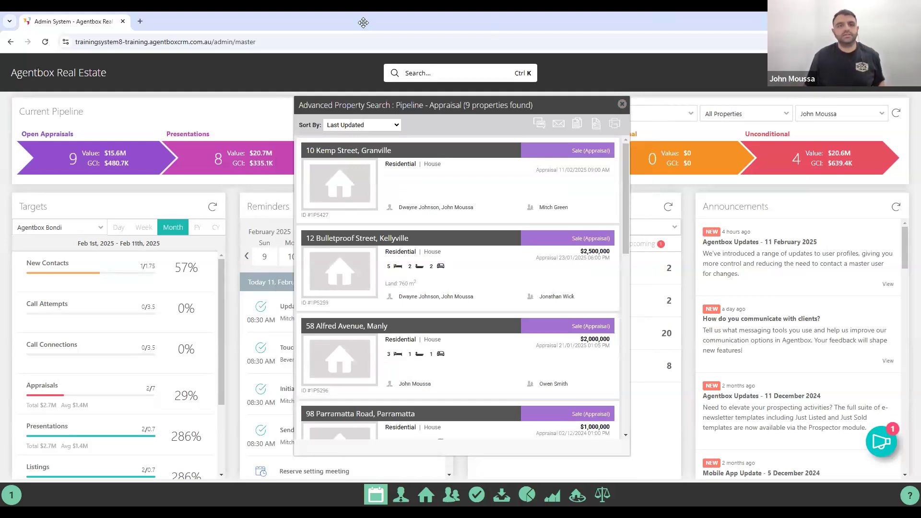
pyautogui.press('Escape')
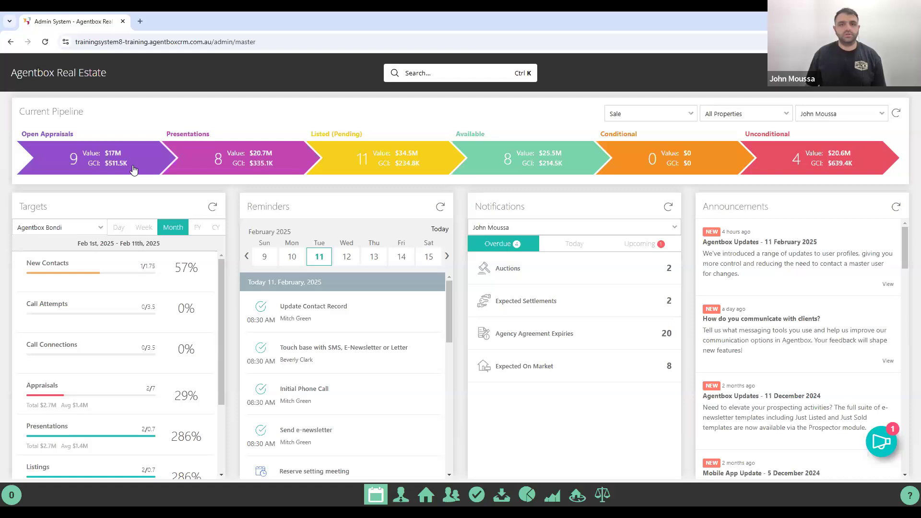
pyautogui.click(85, 167)
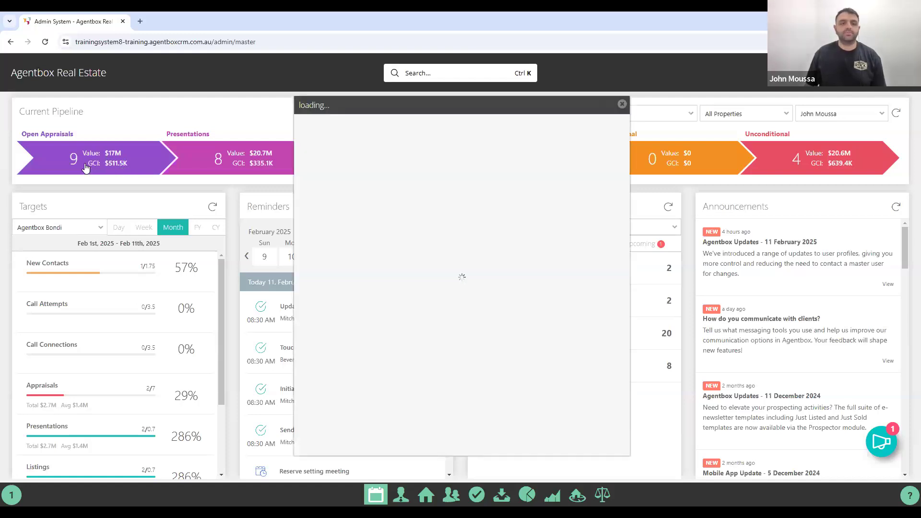
pyautogui.click(375, 125)
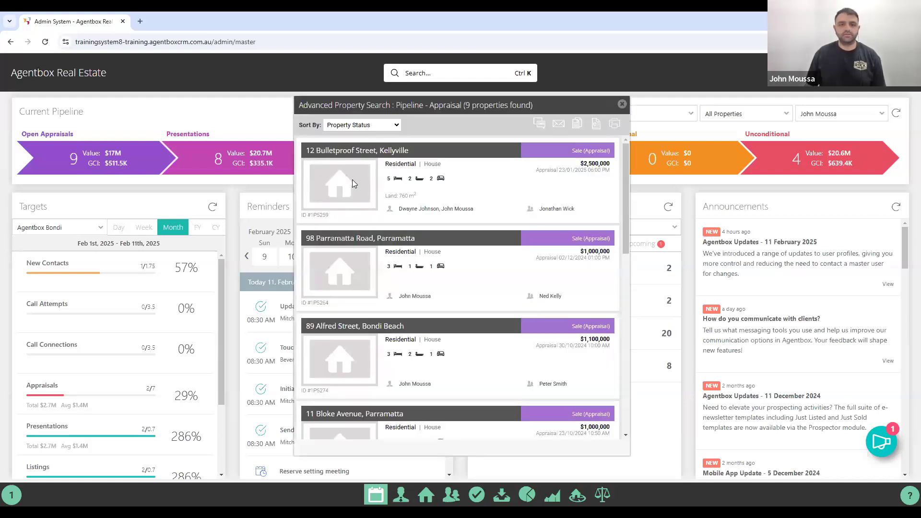
pyautogui.click(353, 183)
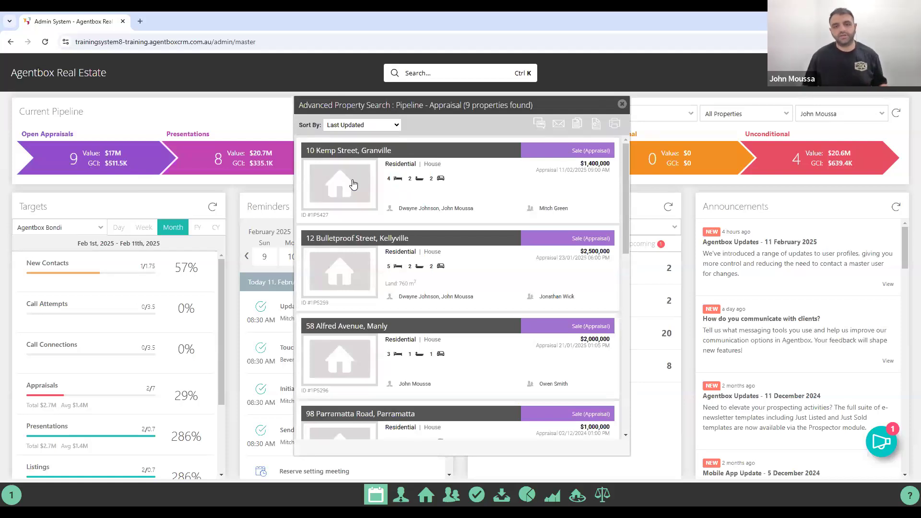
pyautogui.click(353, 184)
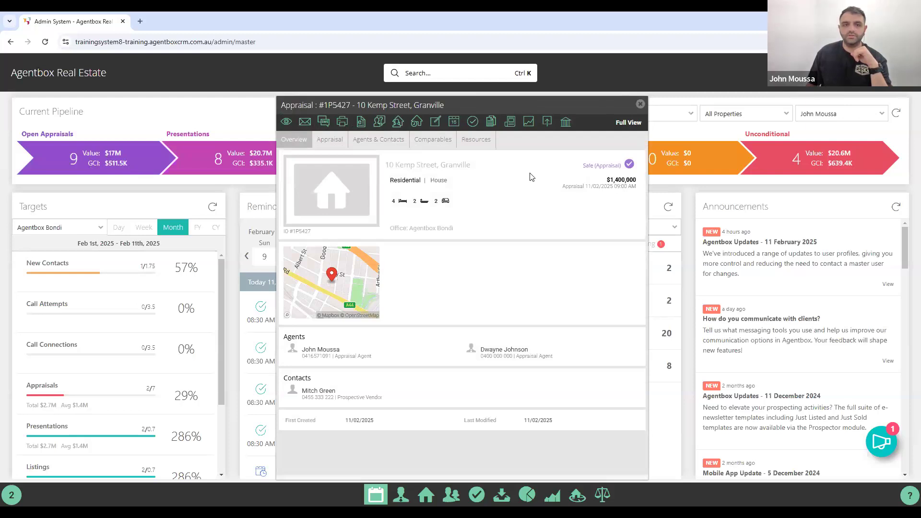
# Review the Appraisal tab fields: $1,400,000–$1,500,000, Hot, Down sizing, Auction, 2.2%/3% commission.
pyautogui.click(319, 142)
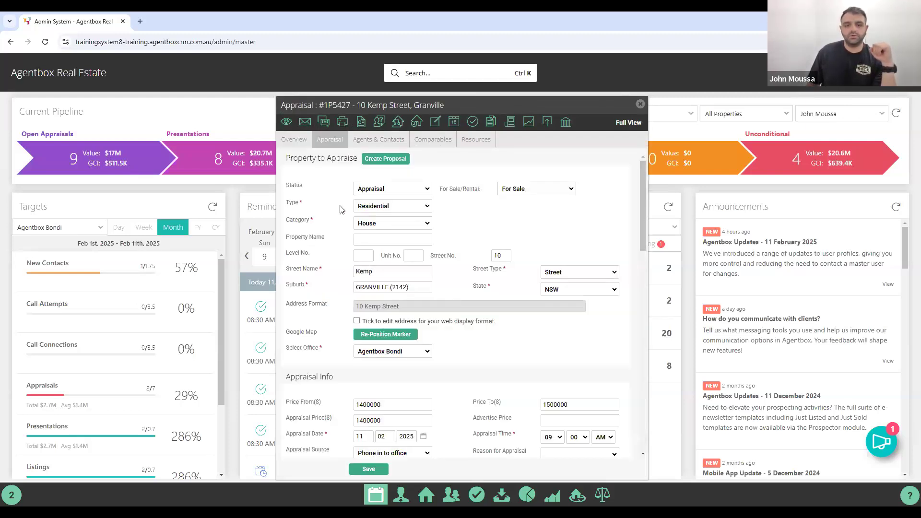
pyautogui.scroll(-1, 342, 209)
pyautogui.scroll(-3, 342, 209)
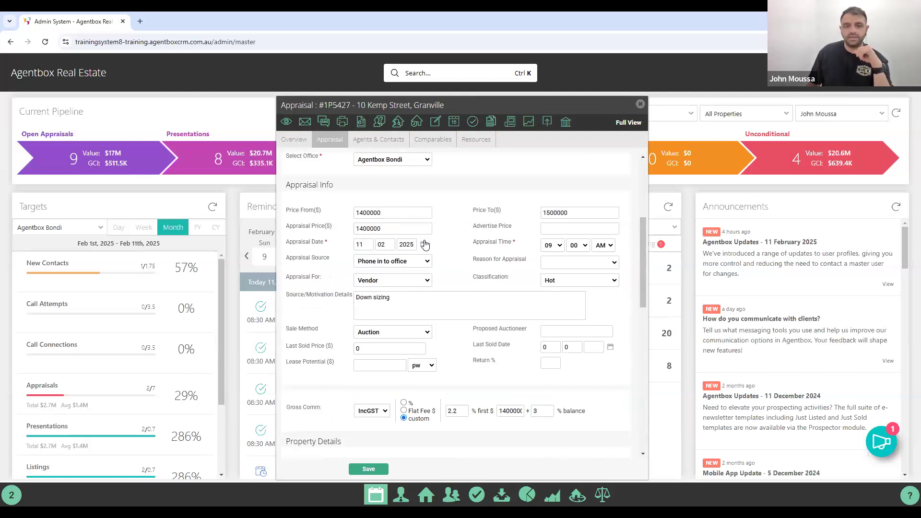
pyautogui.scroll(-1, 424, 242)
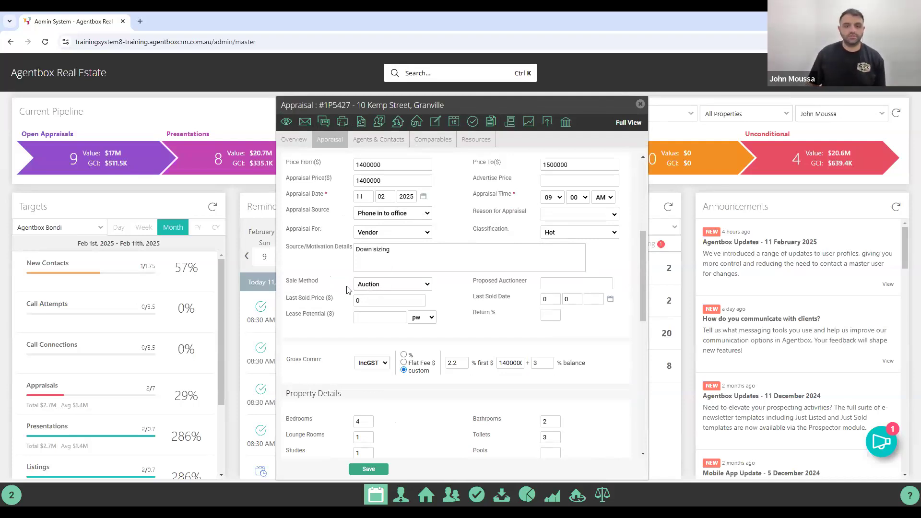
pyautogui.scroll(-1, 341, 310)
pyautogui.scroll(-1, 341, 310)
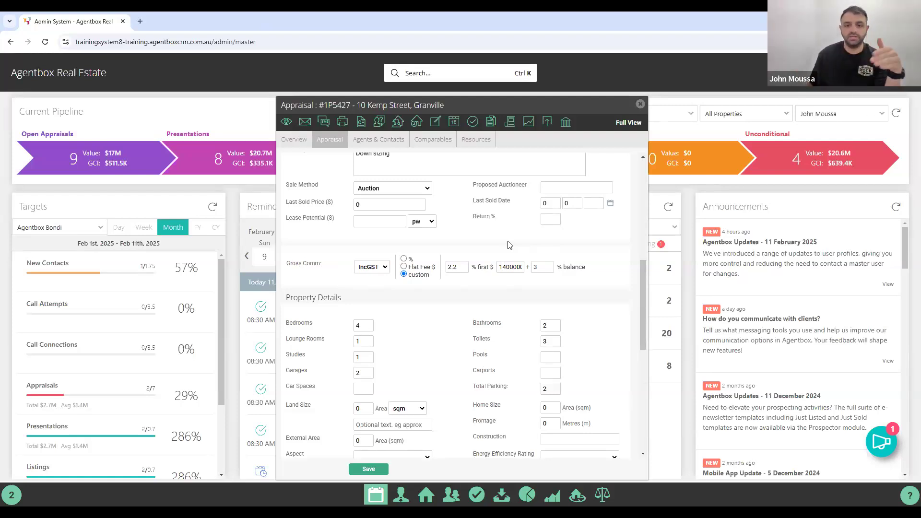
pyautogui.scroll(1, 509, 243)
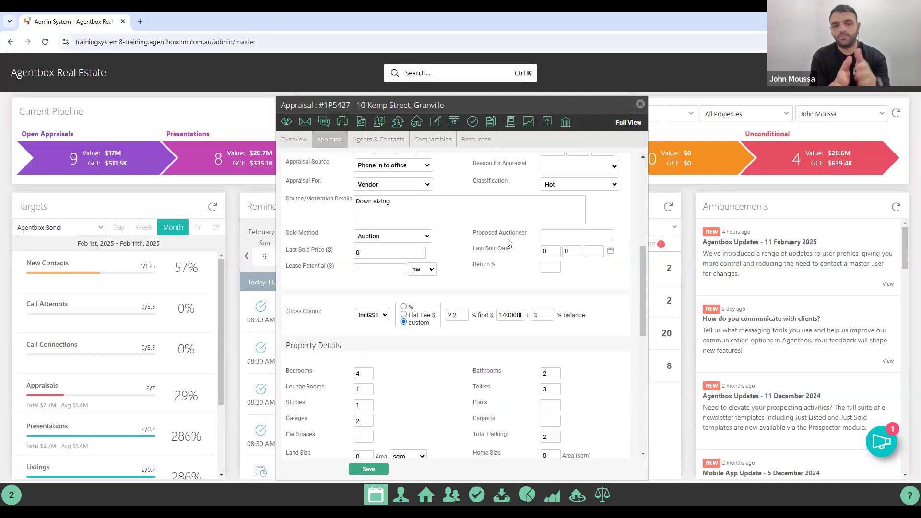
pyautogui.scroll(2, 512, 243)
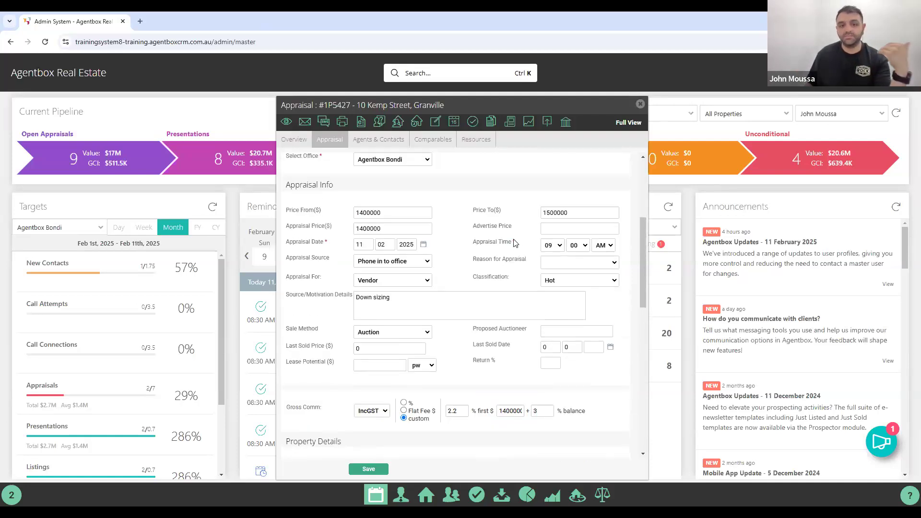
pyautogui.scroll(-1, 514, 243)
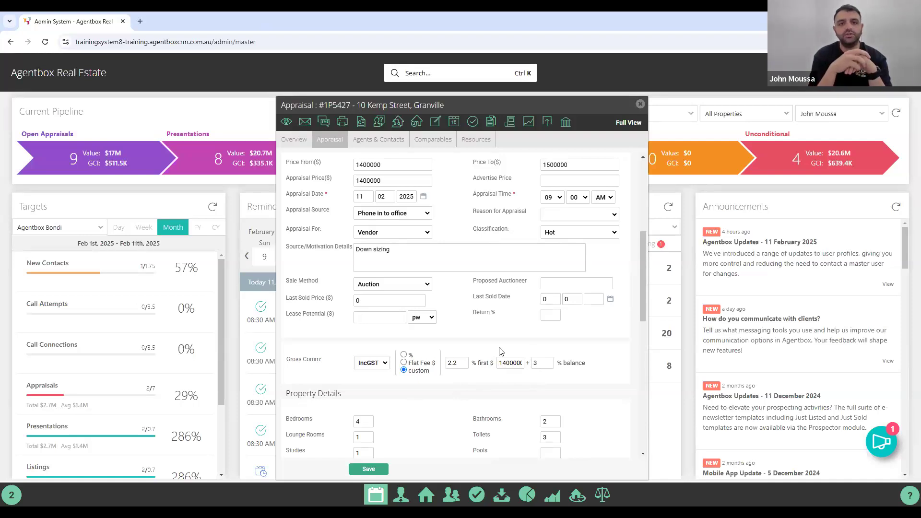
pyautogui.scroll(-3, 499, 351)
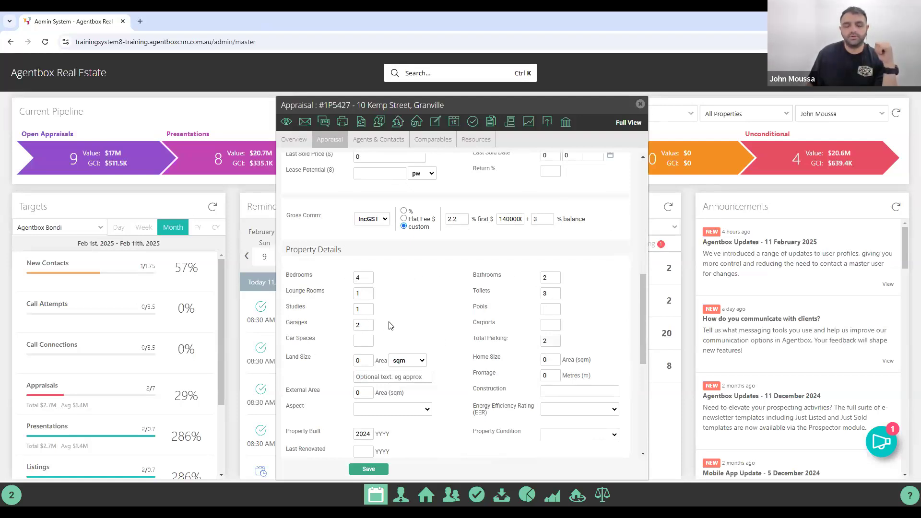
pyautogui.scroll(-1, 387, 326)
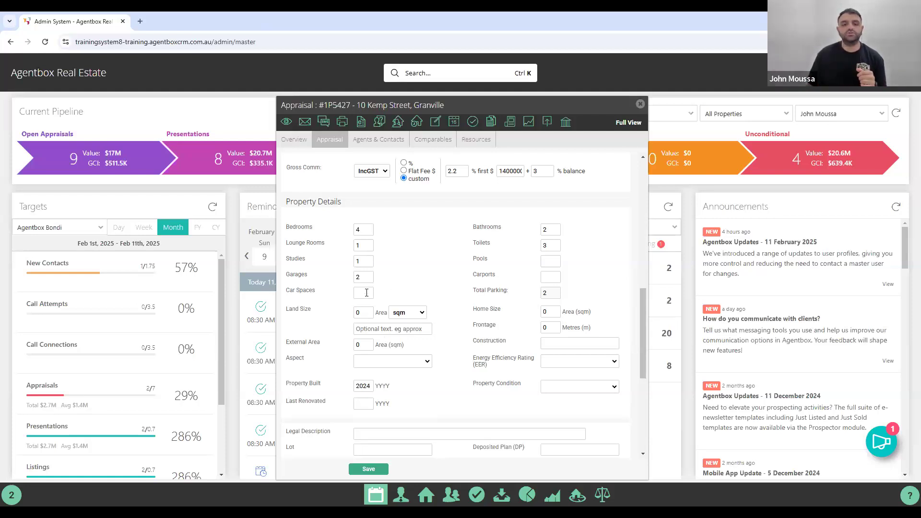
pyautogui.scroll(-2, 379, 312)
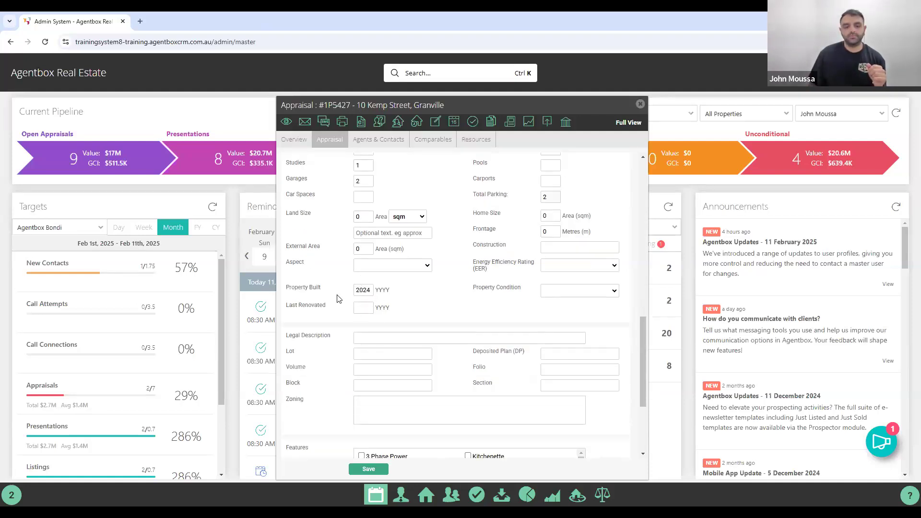
pyautogui.scroll(-3, 340, 298)
pyautogui.scroll(-5, 394, 328)
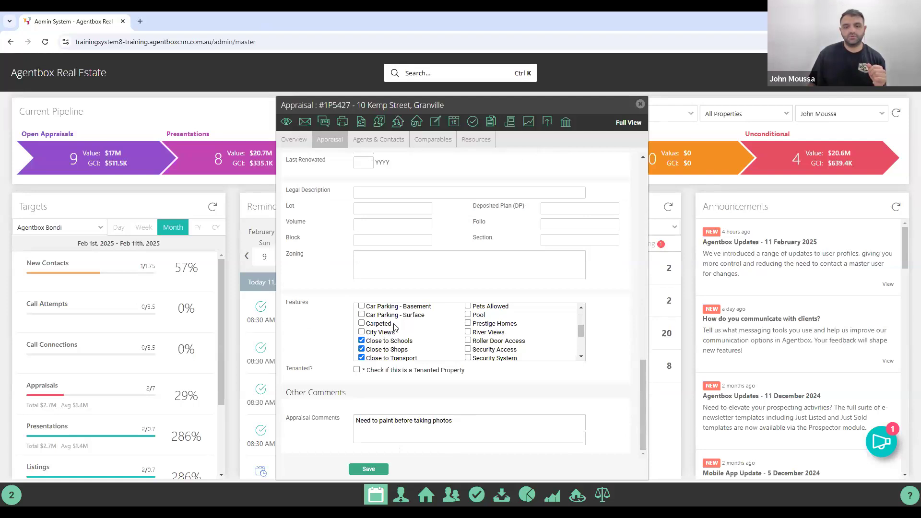
pyautogui.scroll(5, 394, 328)
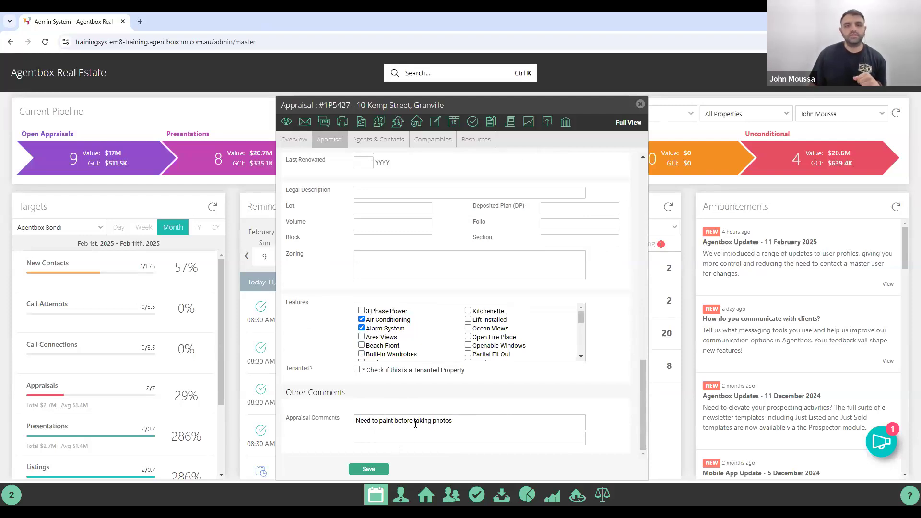
pyautogui.scroll(15, 417, 398)
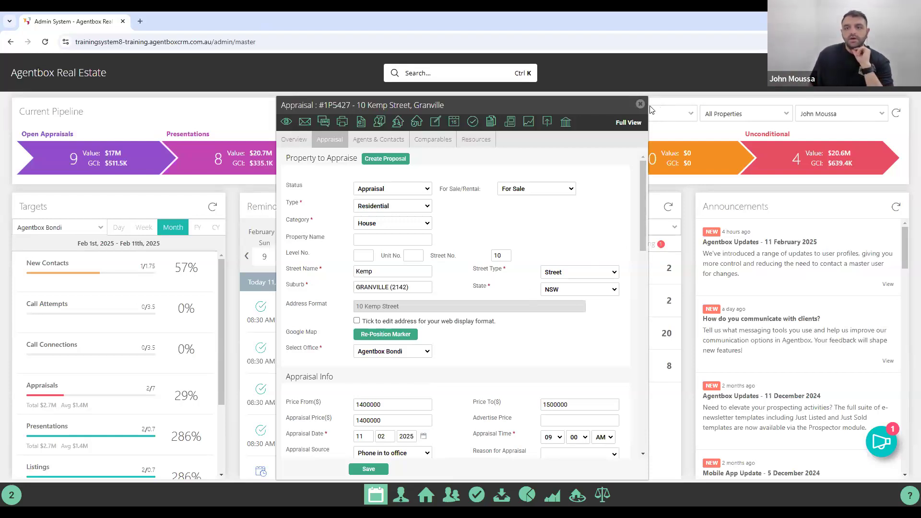
pyautogui.click(635, 107)
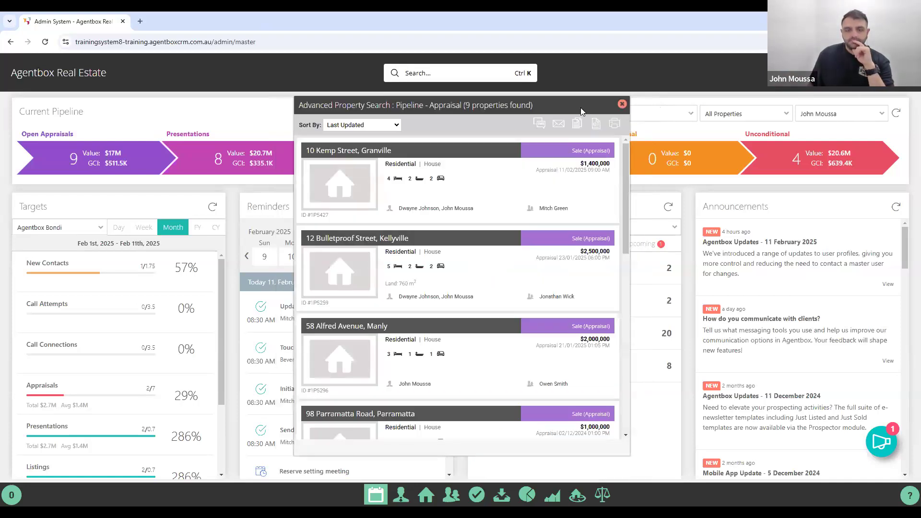
pyautogui.click(622, 104)
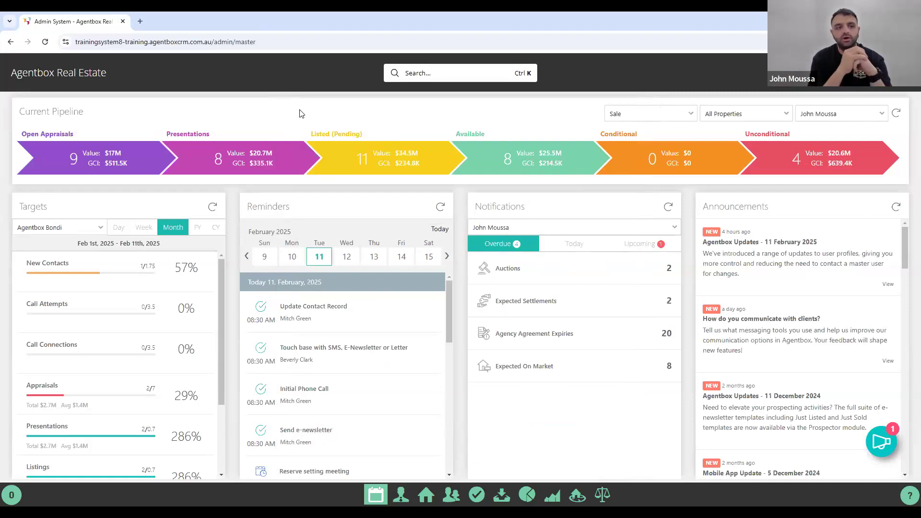
pyautogui.click(76, 165)
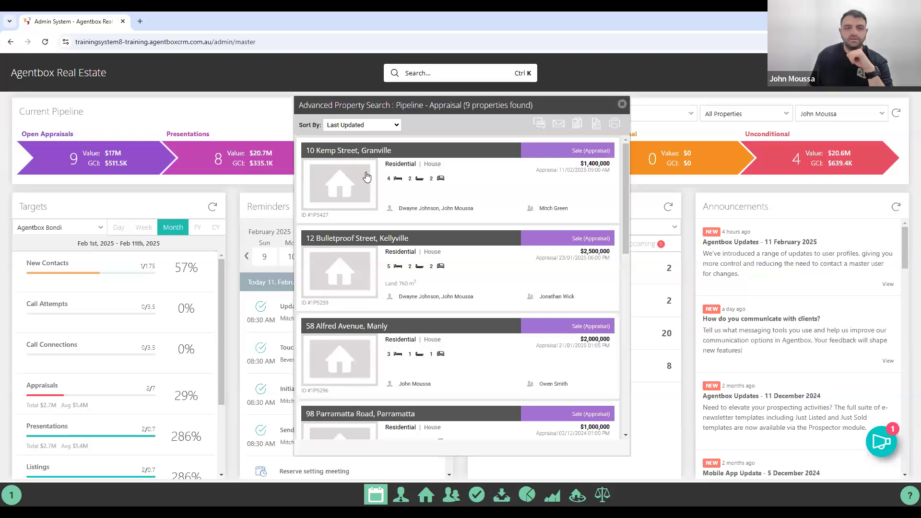
pyautogui.click(362, 174)
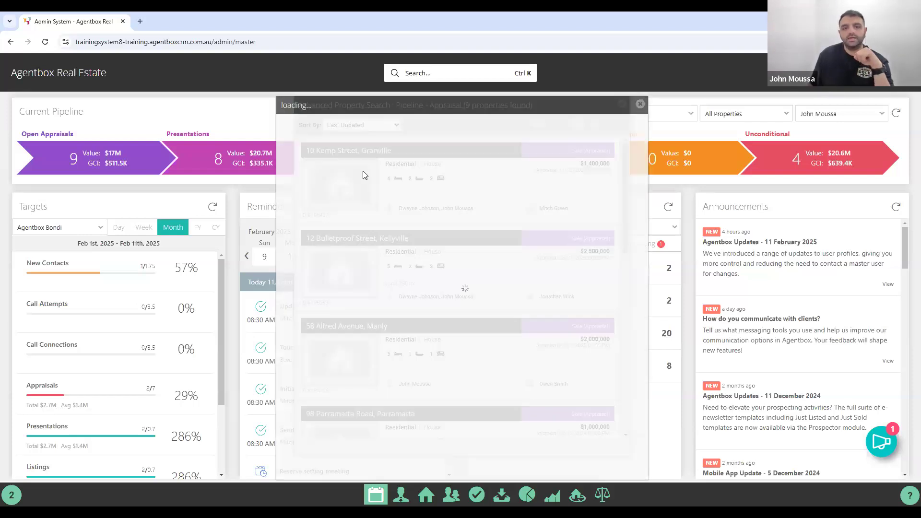
# Change the appraisal status to Listing Presentation, confirm it, and return to the dashboard.
pyautogui.click(330, 140)
pyautogui.click(381, 189)
pyautogui.click(380, 214)
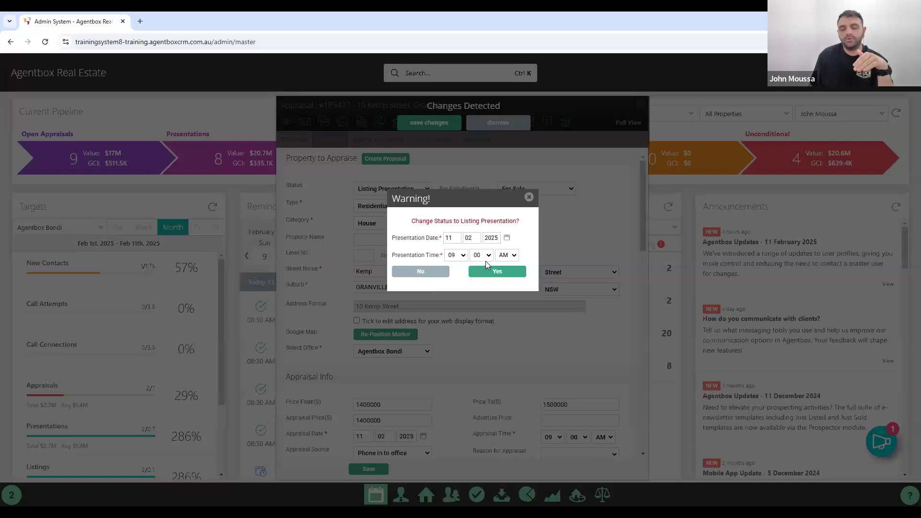
pyautogui.click(482, 271)
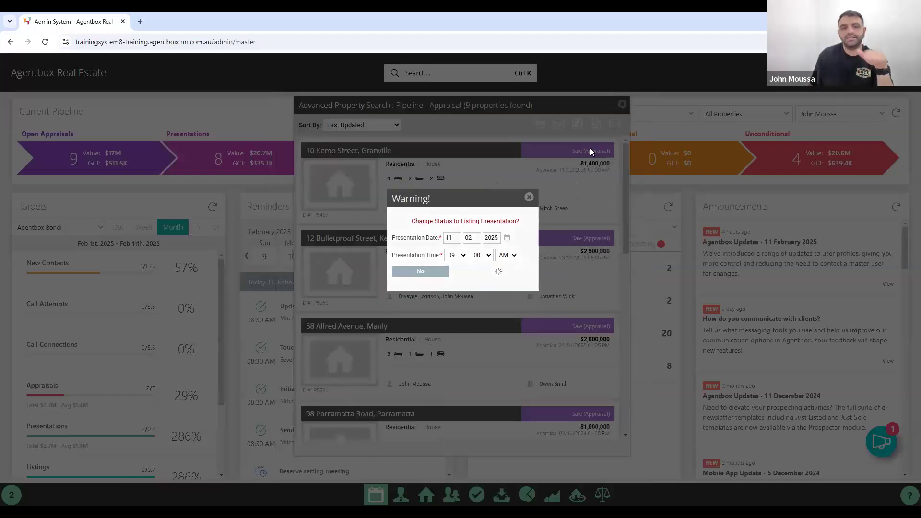
pyautogui.click(641, 104)
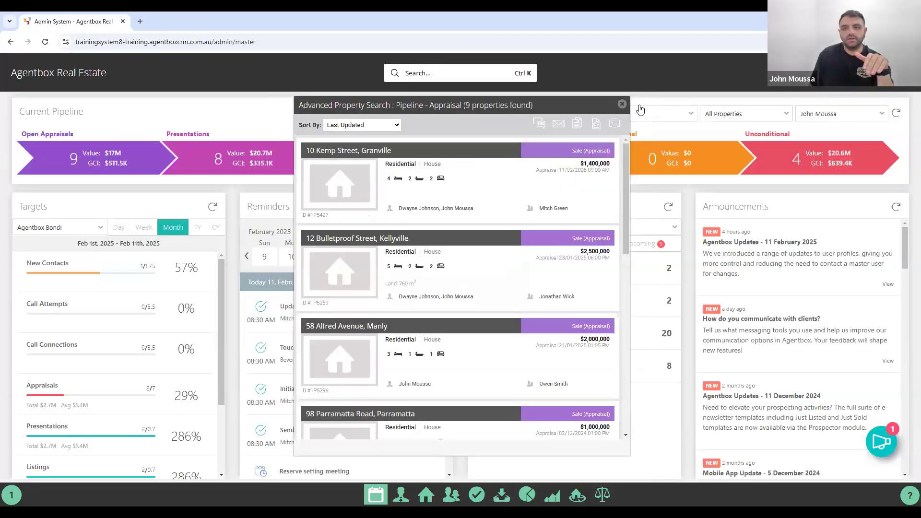
pyautogui.click(622, 104)
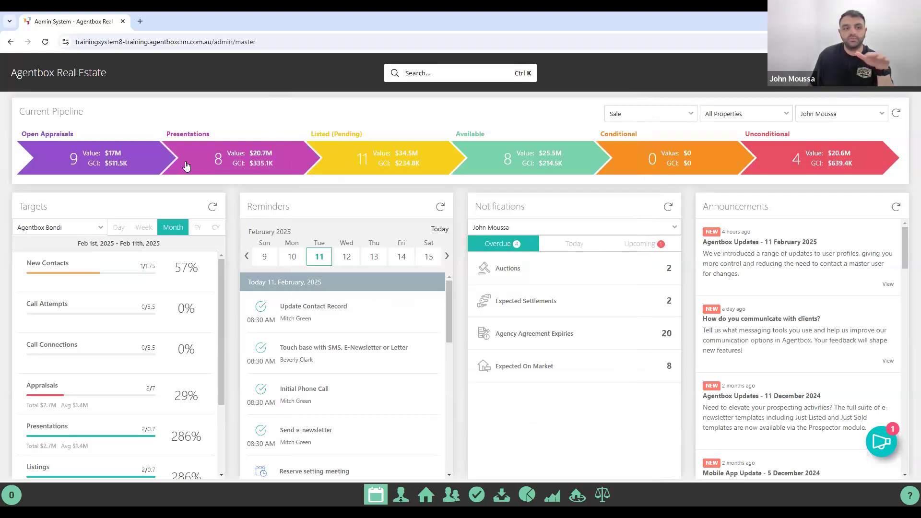
pyautogui.click(896, 114)
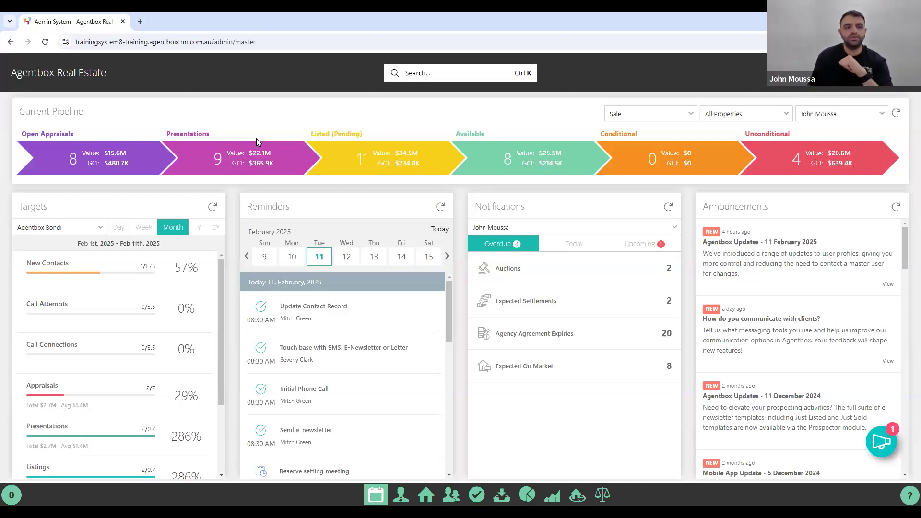
pyautogui.click(250, 153)
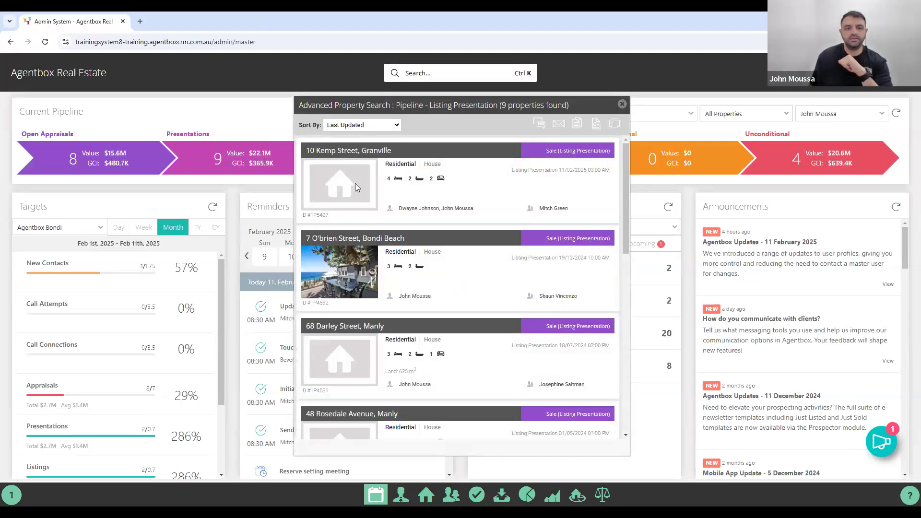
pyautogui.click(355, 183)
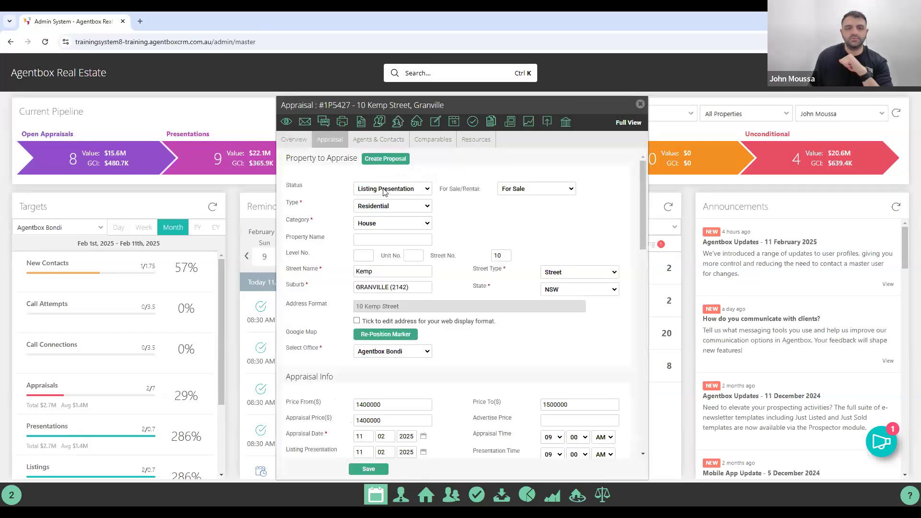
# Set the status to Convert to Listing, confirm, close the windows, and refresh the pipeline.
pyautogui.click(384, 190)
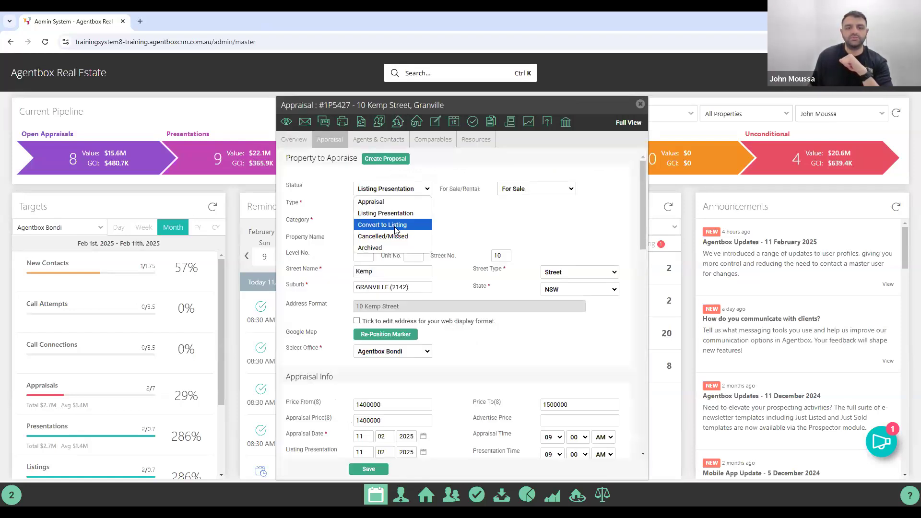
pyautogui.click(396, 226)
pyautogui.click(498, 301)
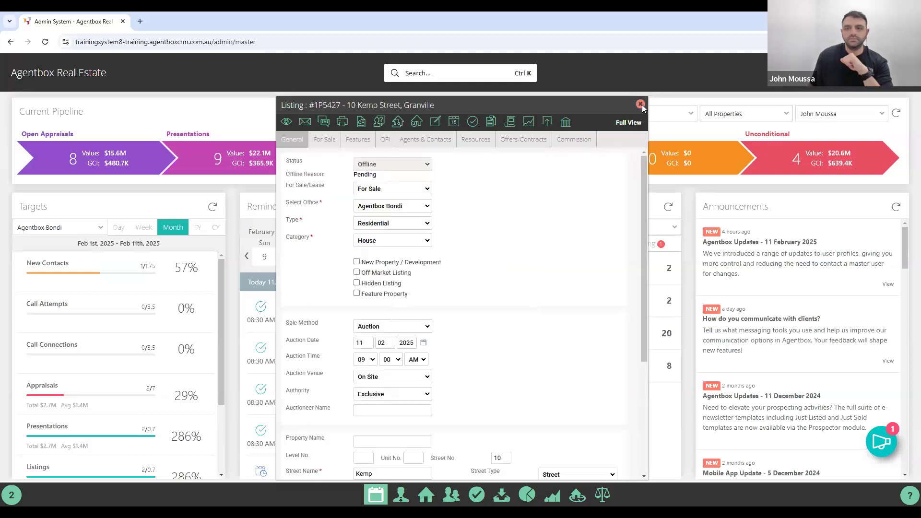
pyautogui.click(639, 105)
pyautogui.click(623, 105)
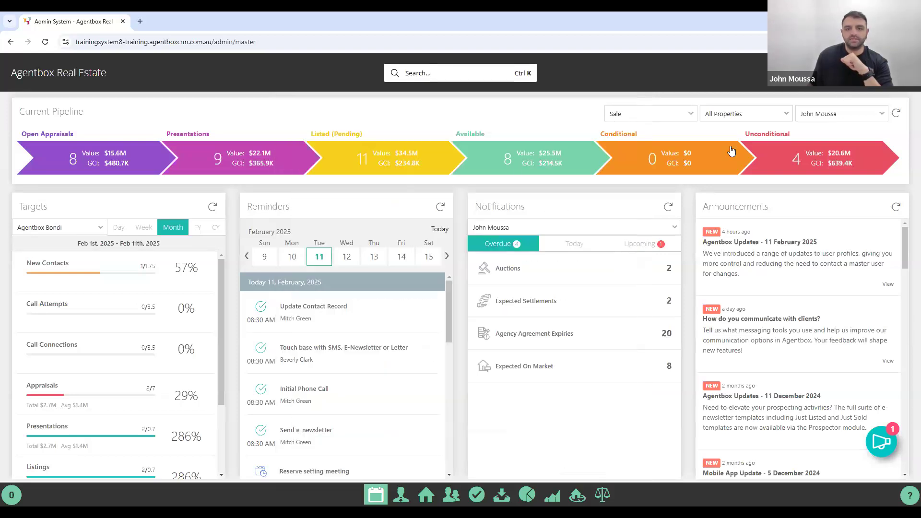
pyautogui.click(894, 118)
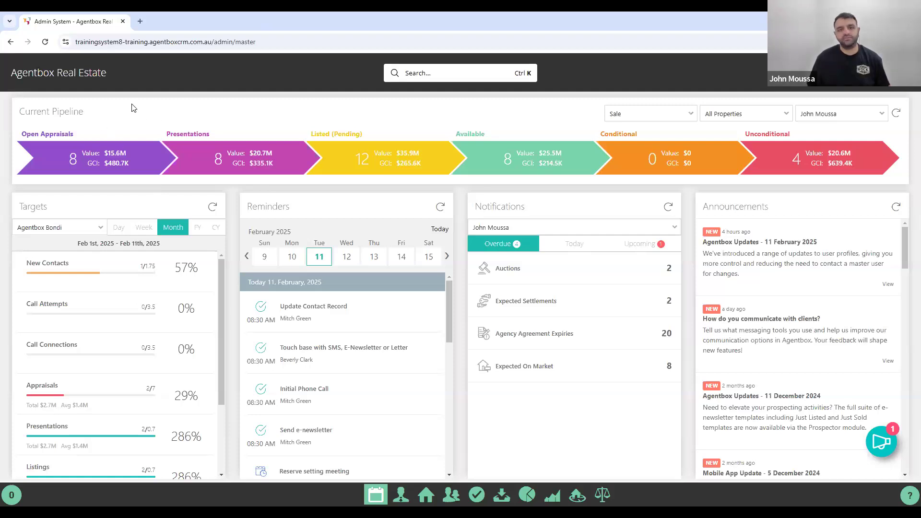
pyautogui.click(95, 164)
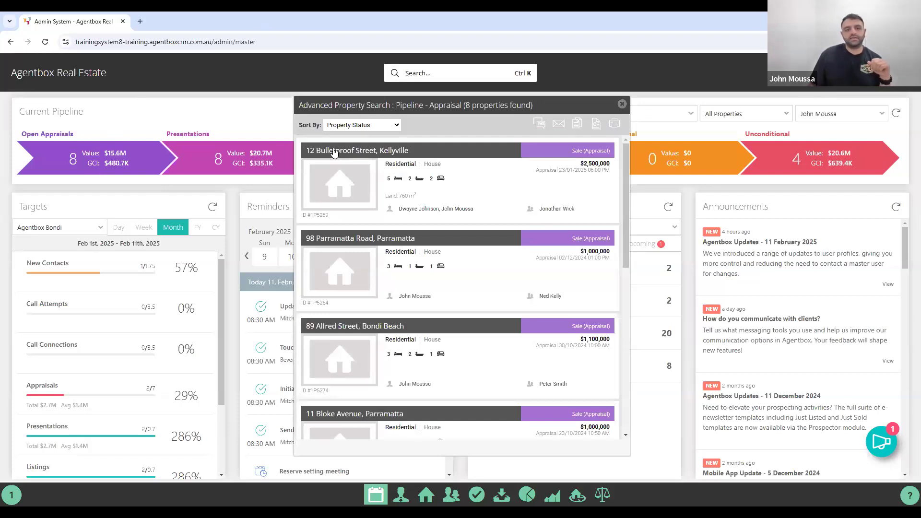
pyautogui.click(418, 181)
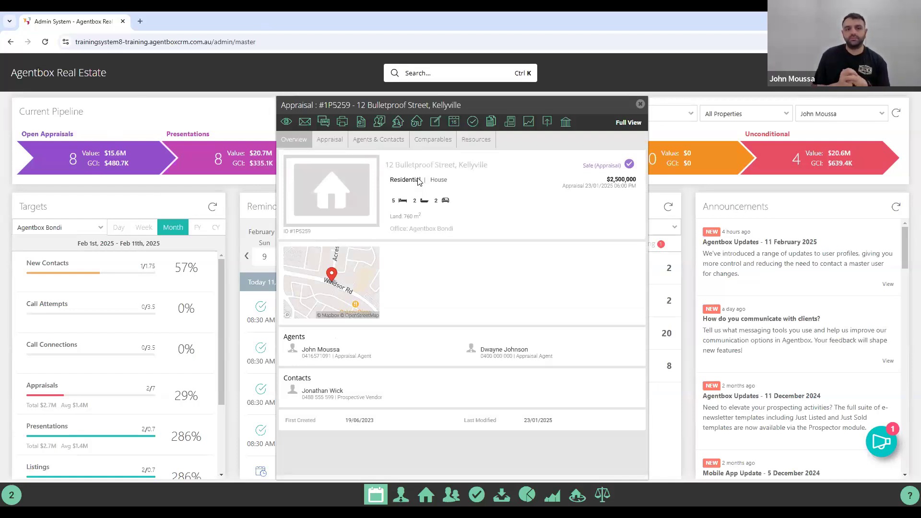
pyautogui.click(334, 139)
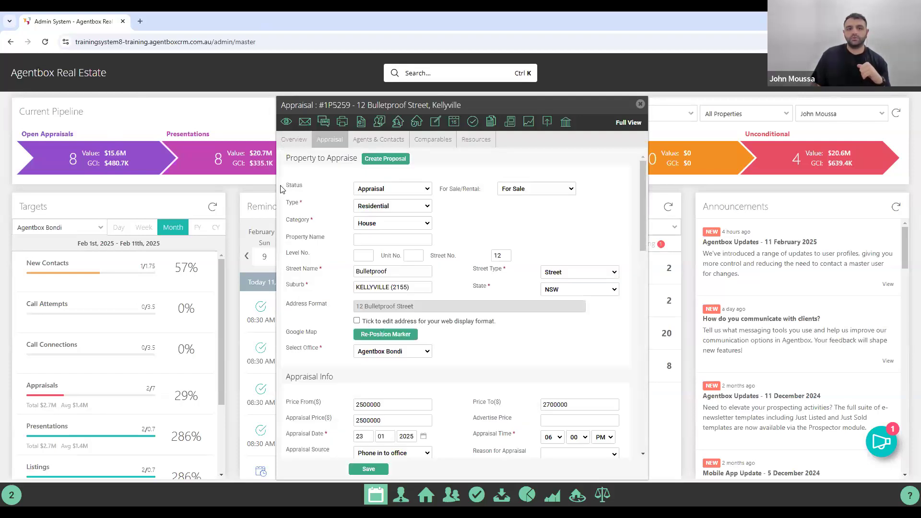
# Start a Cancelled/Missed status change, then clear the reason and abandon it.
pyautogui.click(387, 189)
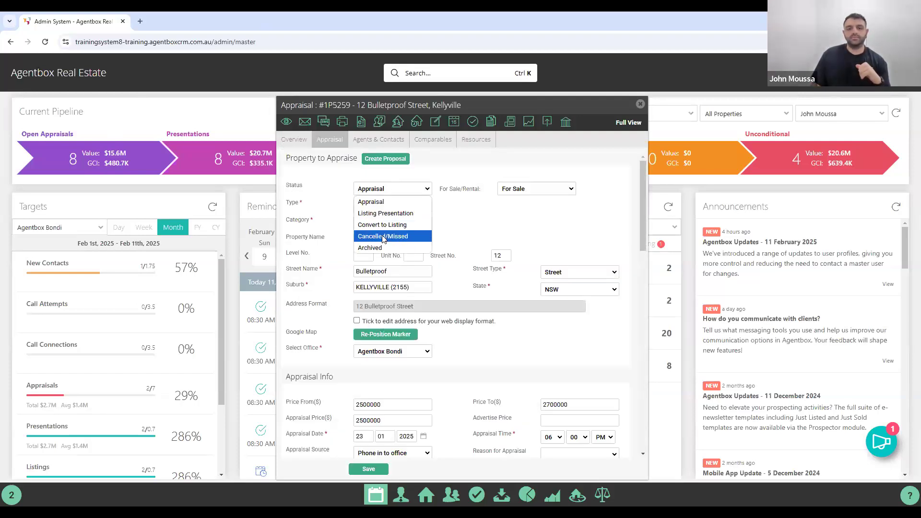
pyautogui.click(384, 237)
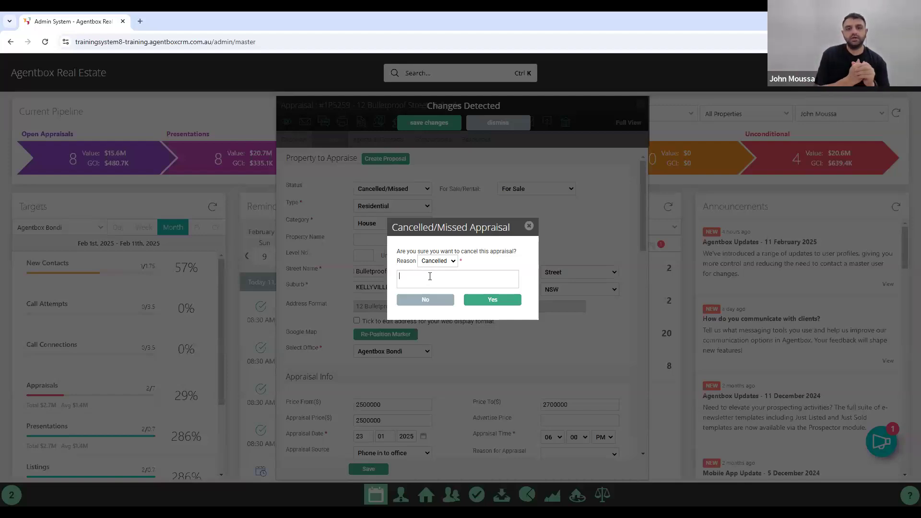
pyautogui.write('lok')
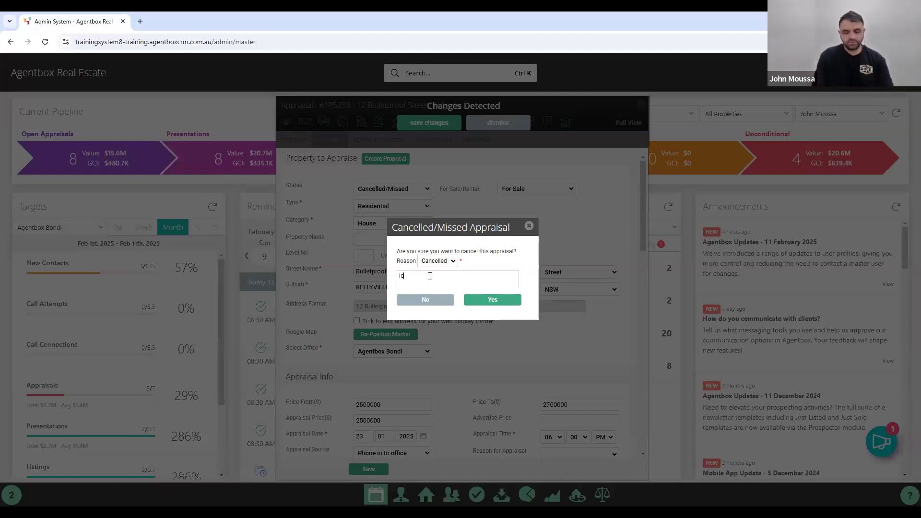
pyautogui.press('BackSpace')
pyautogui.press('BackSpace')
pyautogui.press('BackSpace')
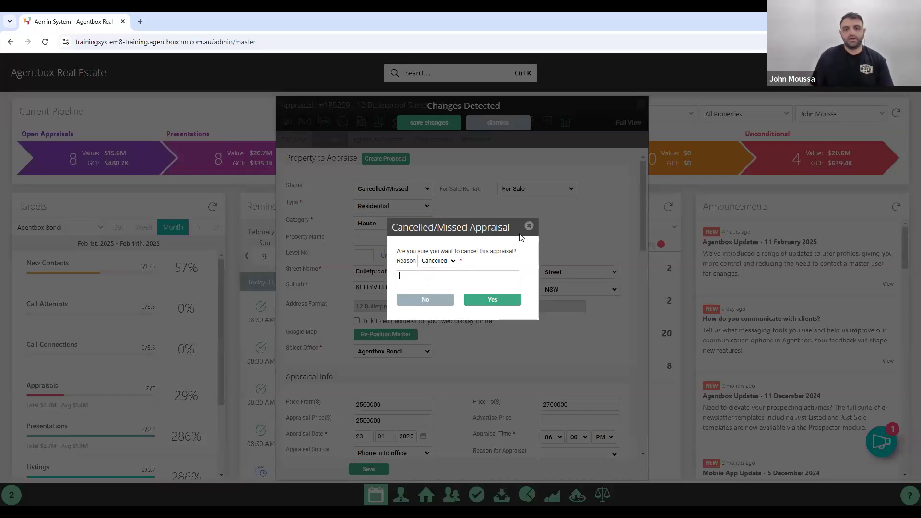
pyautogui.press('Escape')
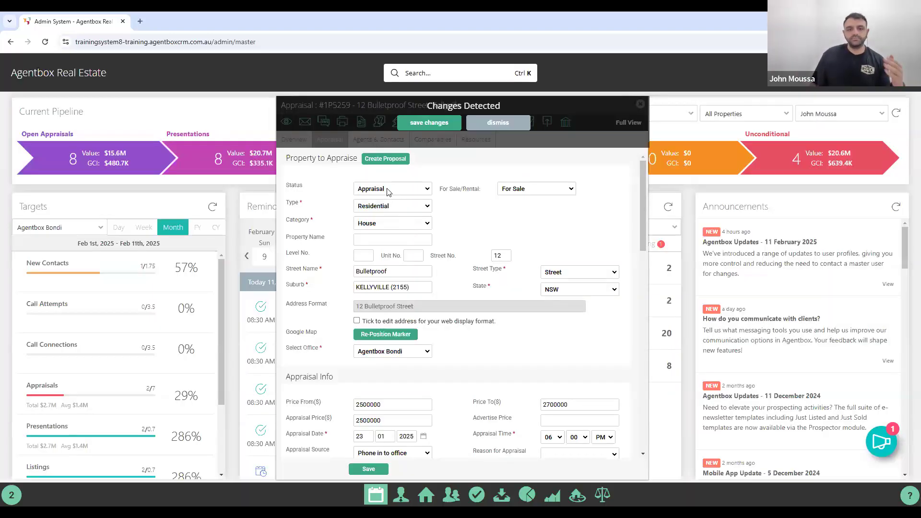
# Discard the Cancelled/Missed change from the Changes Detected bar, leaving status as Appraisal.
pyautogui.click(499, 123)
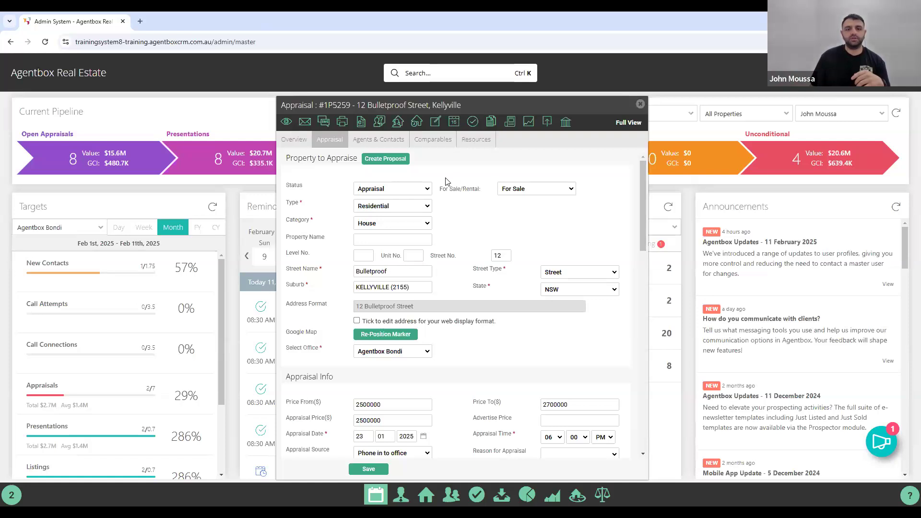
pyautogui.click(383, 189)
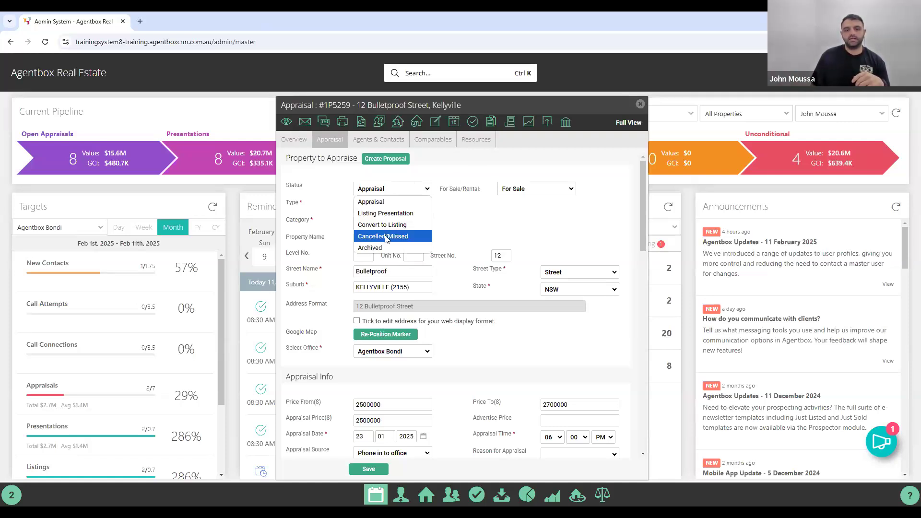
pyautogui.click(386, 236)
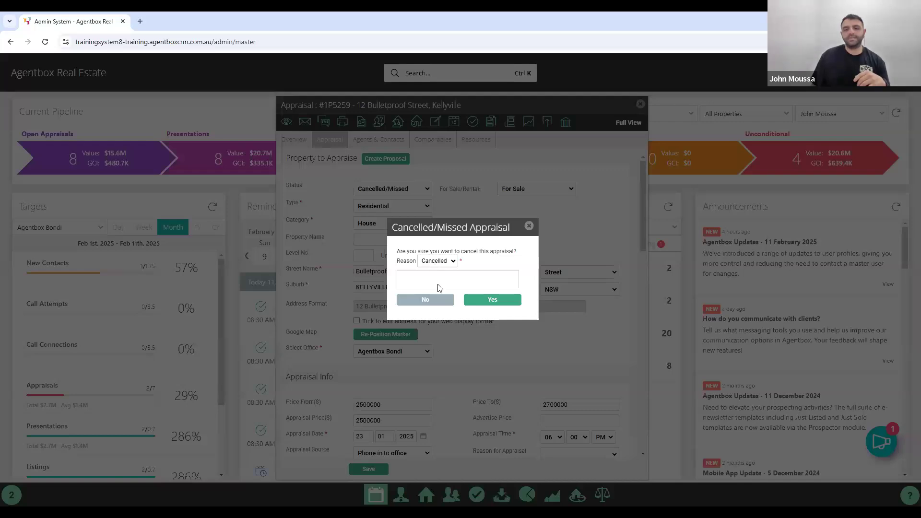
pyautogui.press('Down')
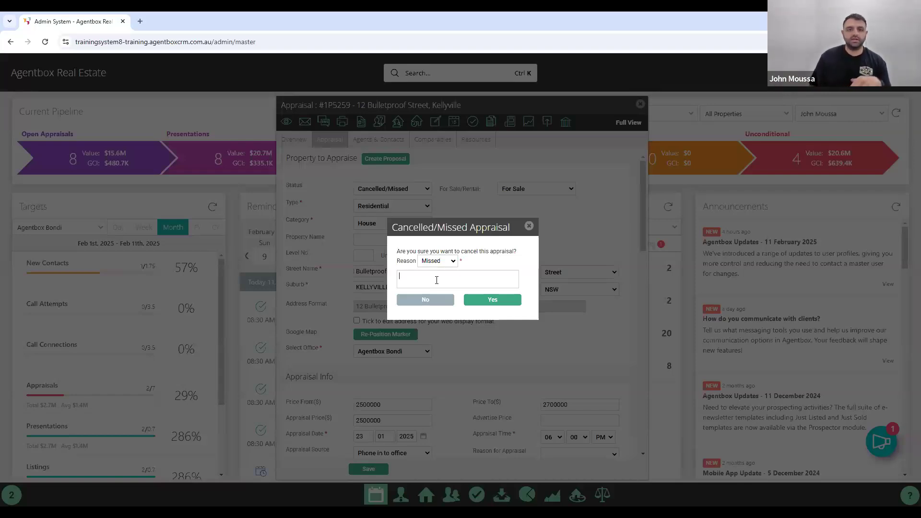
pyautogui.click(530, 226)
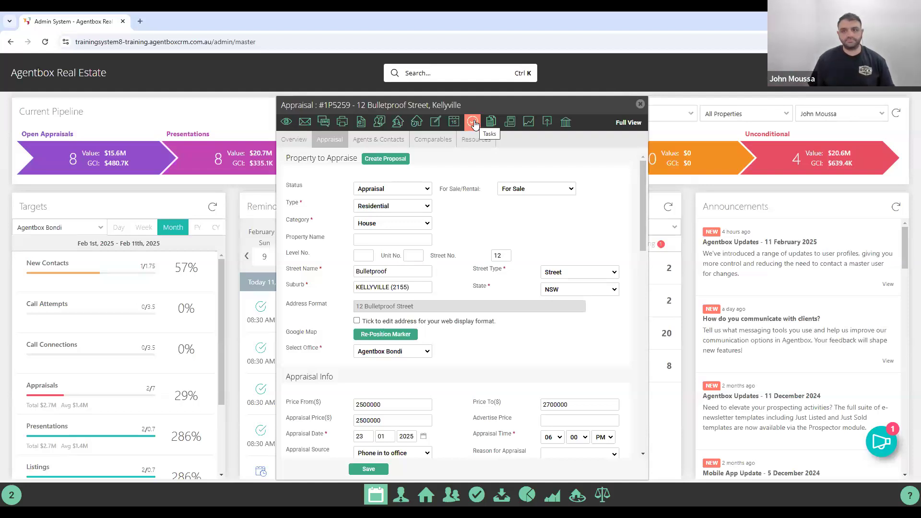
# Close the appraisal and Advanced Property Search windows and switch to the Properties page.
pyautogui.click(640, 105)
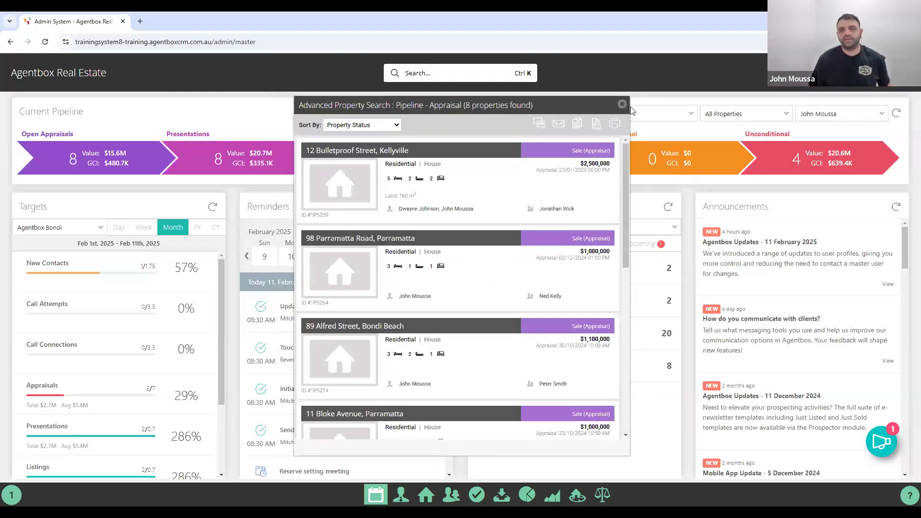
pyautogui.click(621, 104)
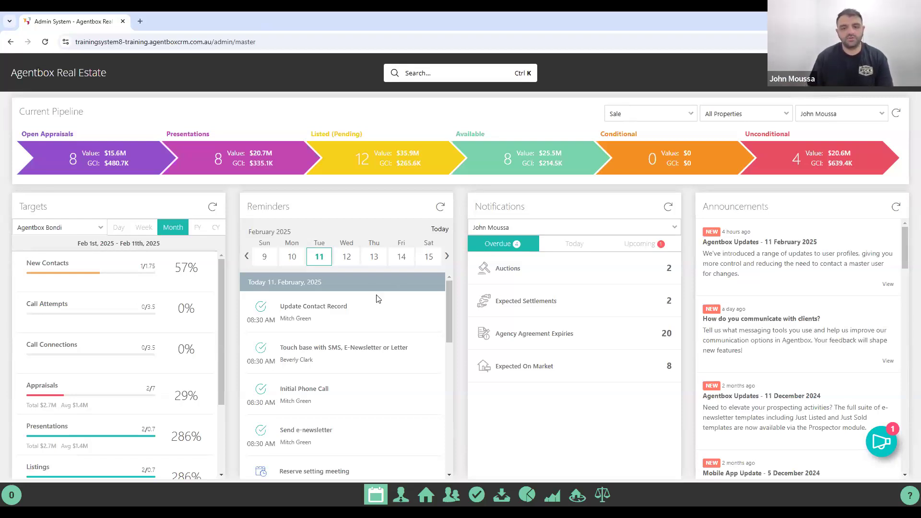
pyautogui.click(429, 495)
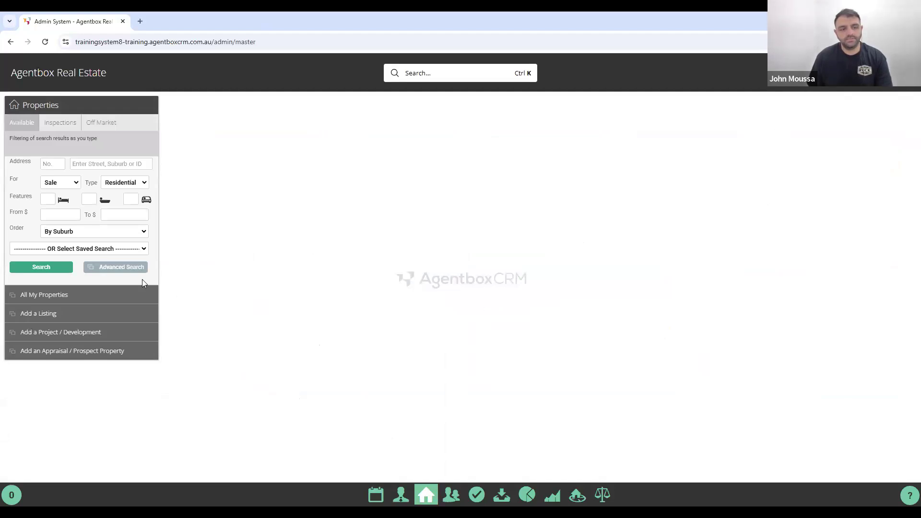
# In Advanced Search, filter Status to Offline with Cancelled Appraisal and Missed Appraisal reasons.
pyautogui.click(116, 274)
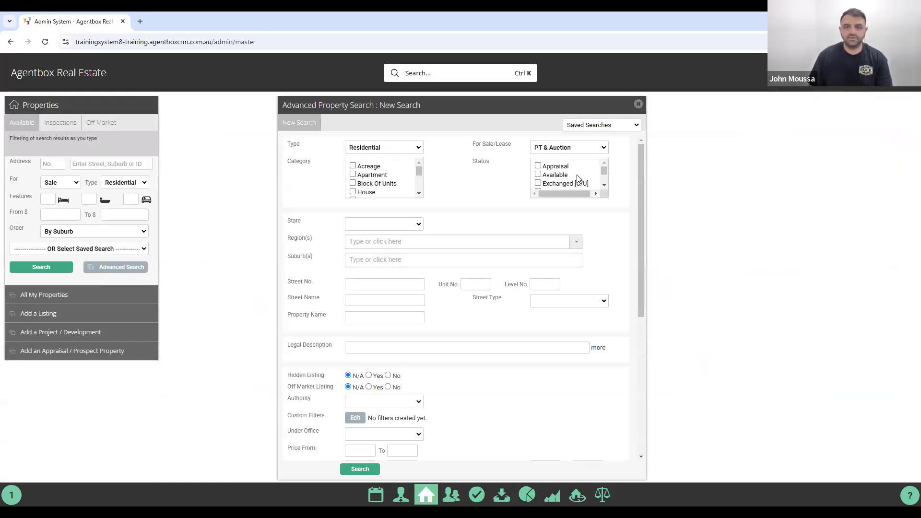
pyautogui.scroll(-2, 603, 178)
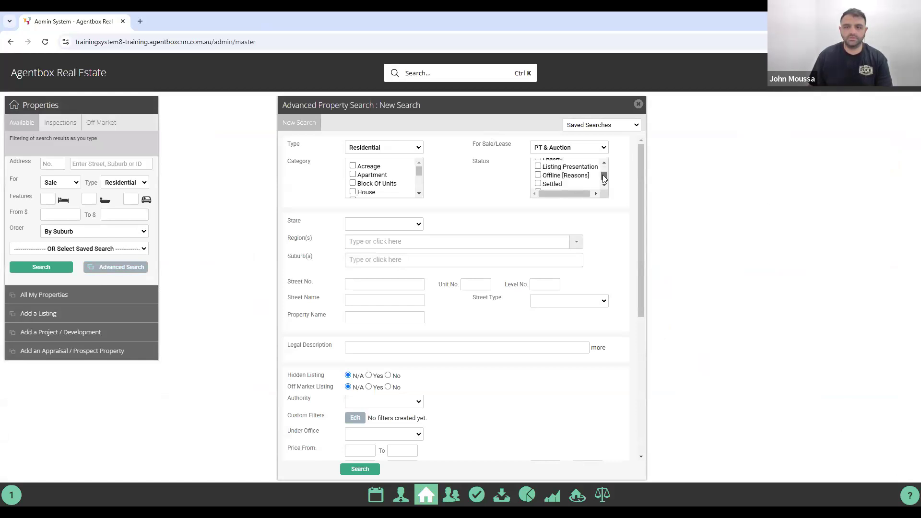
pyautogui.click(539, 175)
pyautogui.click(404, 278)
pyautogui.click(404, 288)
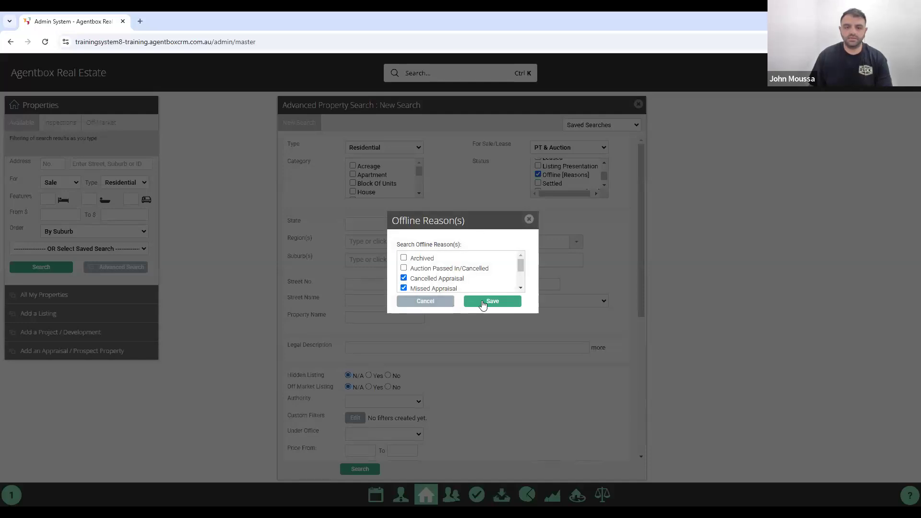
pyautogui.click(481, 301)
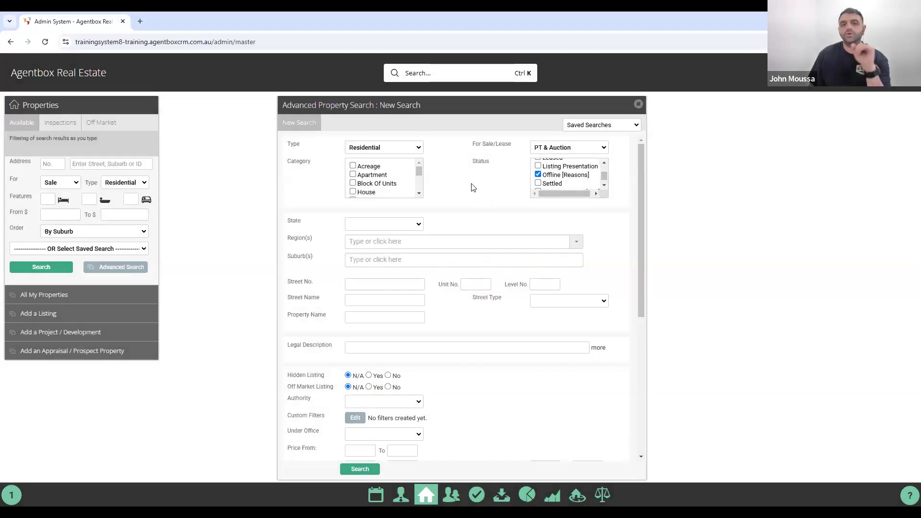
# Run the search, returning 563 offline properties.
pyautogui.scroll(-3, 384, 180)
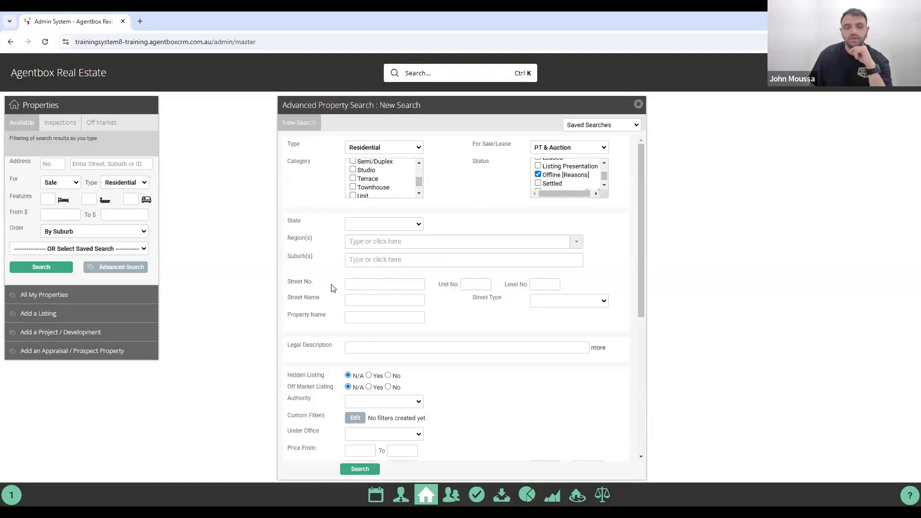
pyautogui.scroll(-5, 330, 287)
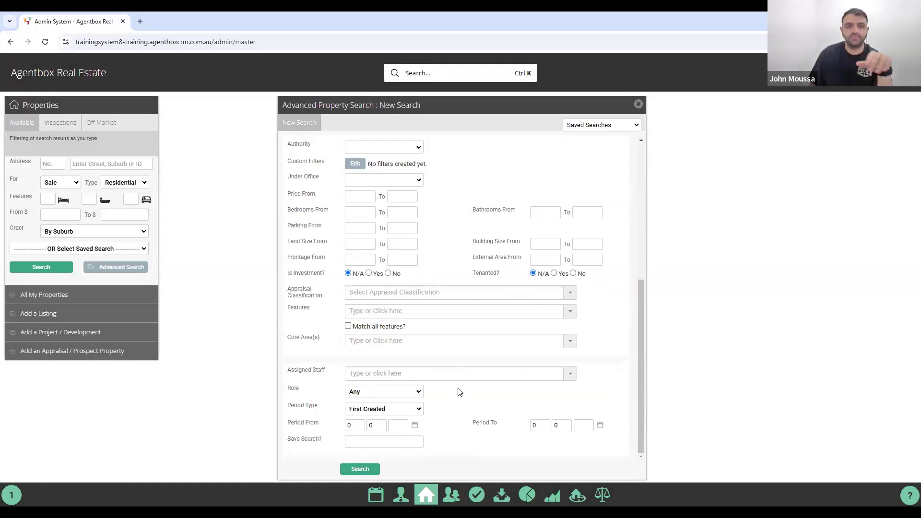
pyautogui.click(361, 470)
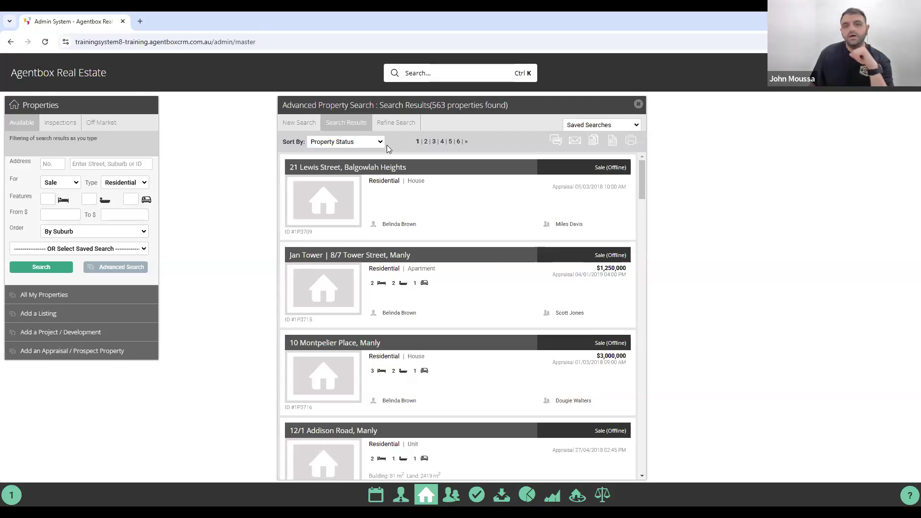
# Refine the property search to suburb Parramatta (2150) and save it as 'Parramatta C/M'.
pyautogui.click(391, 124)
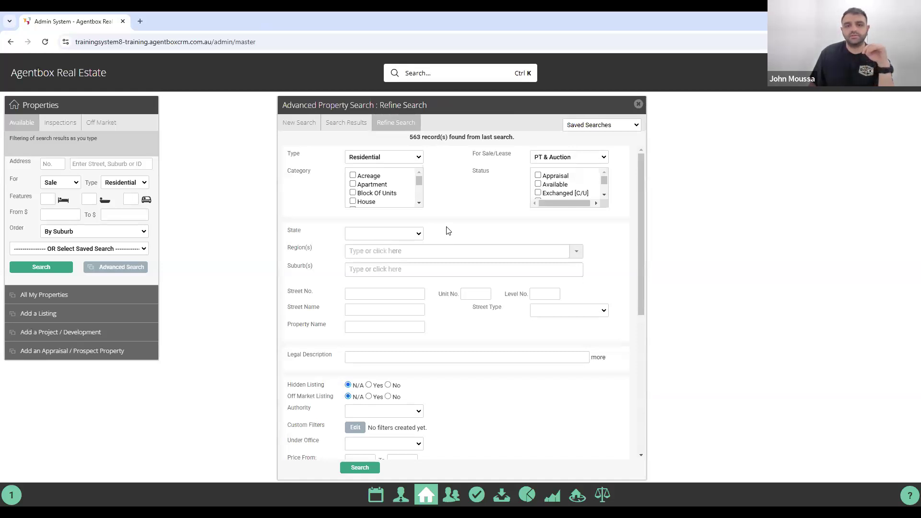
pyautogui.click(373, 269)
pyautogui.write('pa')
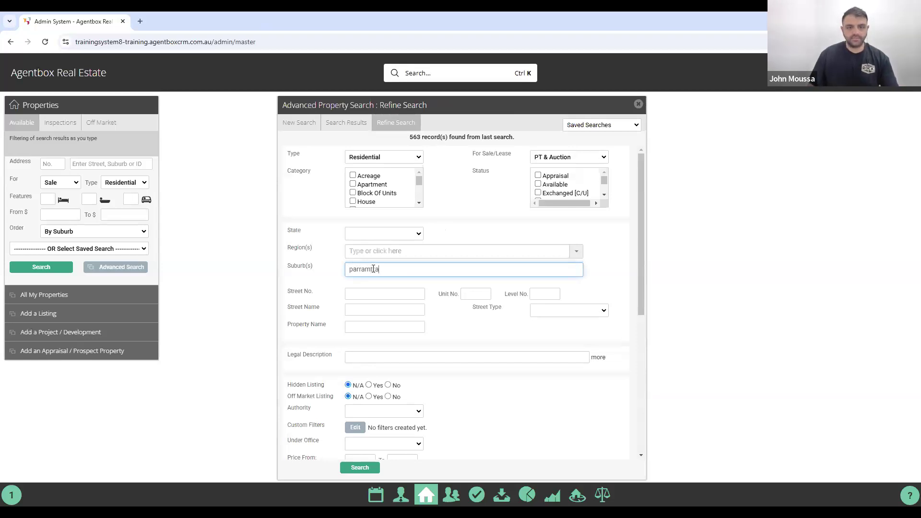
pyautogui.write('rramtta')
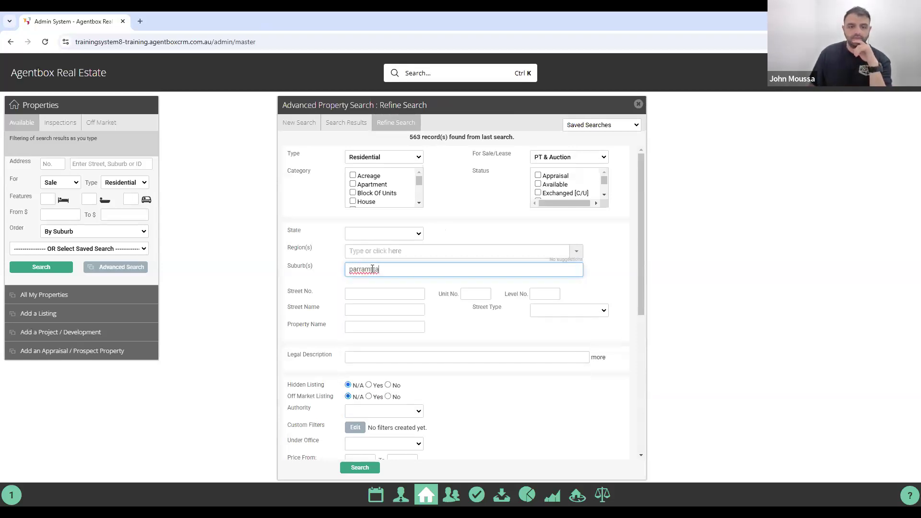
pyautogui.press('BackSpace')
pyautogui.press('BackSpace')
pyautogui.press('BackSpace')
pyautogui.write('atta')
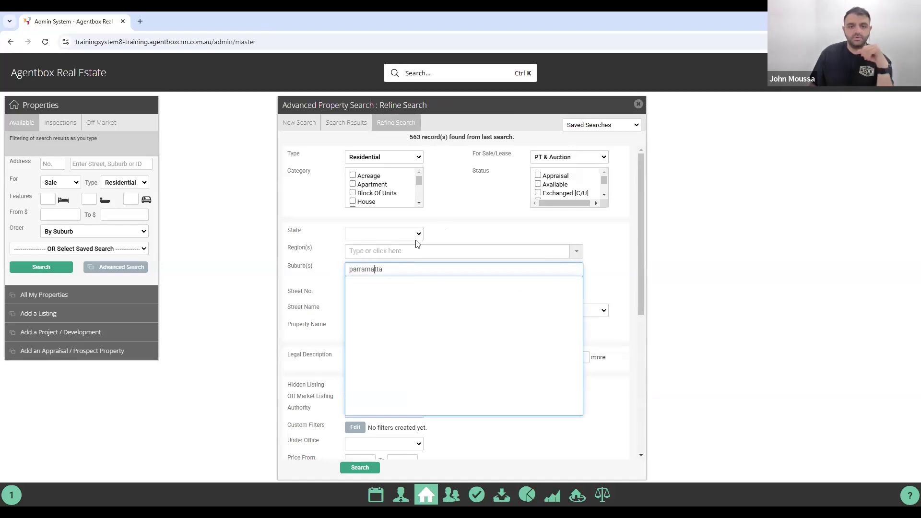
pyautogui.click(397, 283)
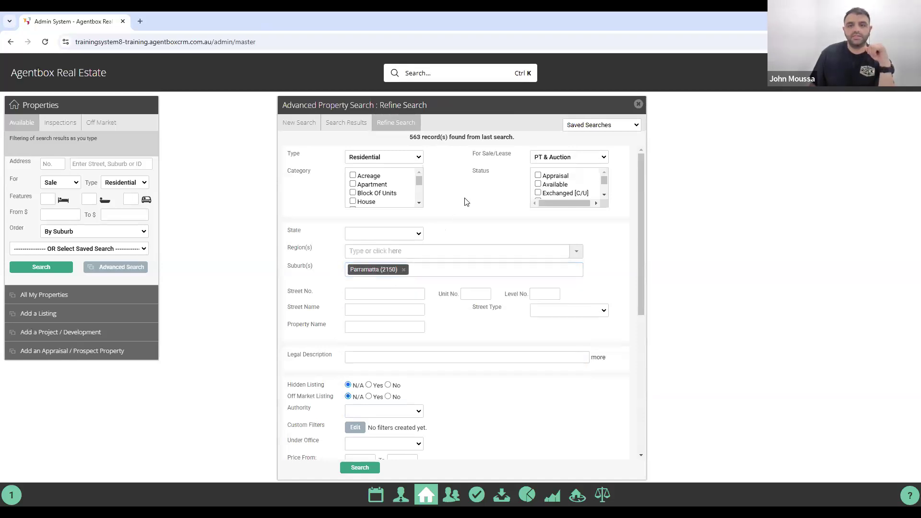
pyautogui.scroll(-6, 436, 205)
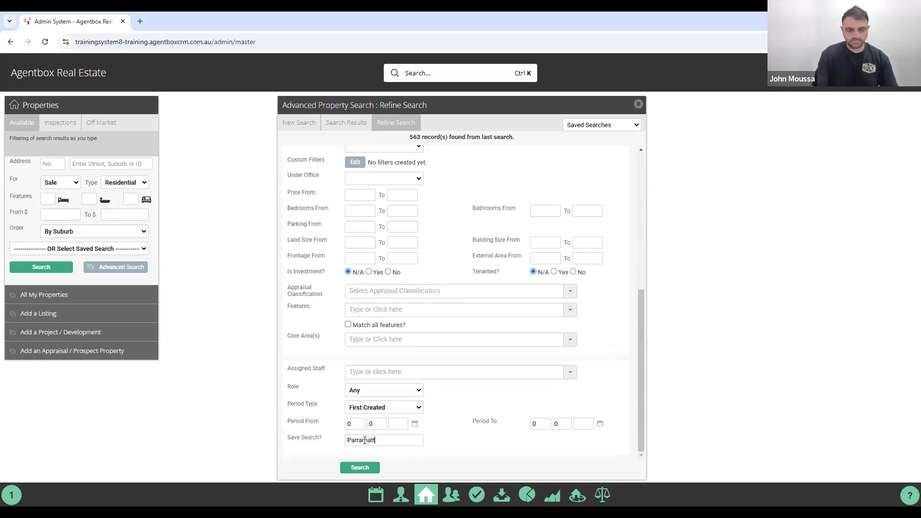
pyautogui.write('/m')
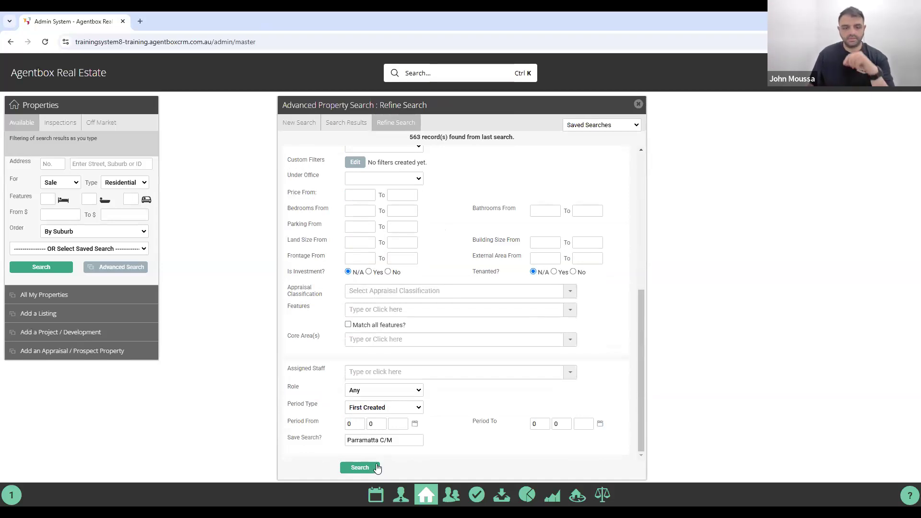
pyautogui.click(363, 468)
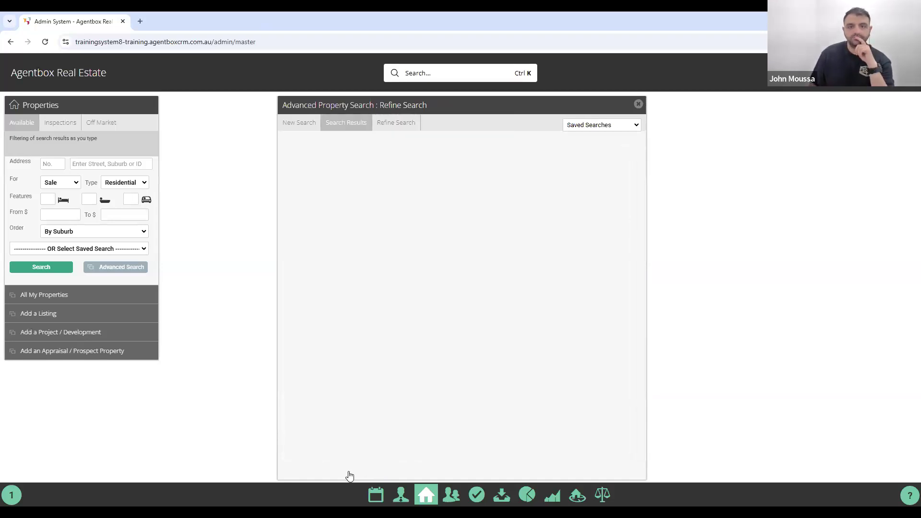
# Load the 'Parramatta C/M' saved search criteria from the Saved Searches list.
pyautogui.scroll(-5, 405, 222)
pyautogui.scroll(5, 402, 339)
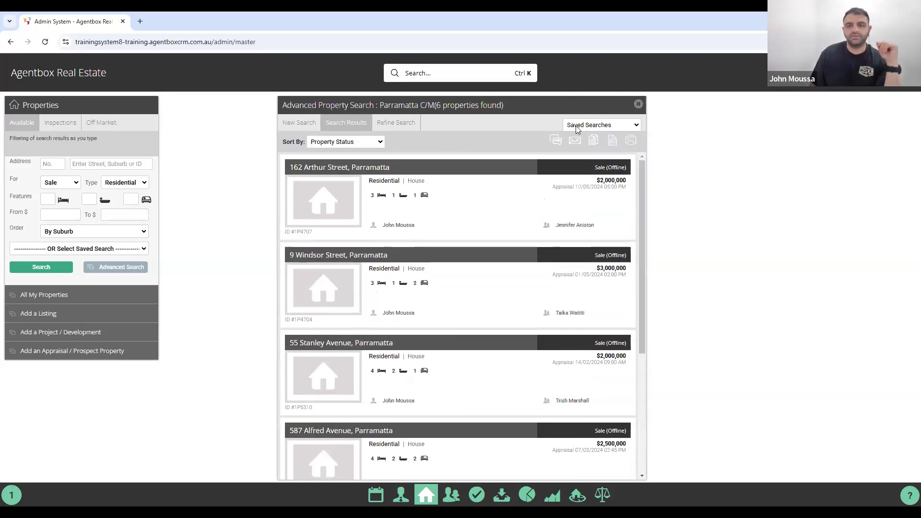
pyautogui.click(576, 125)
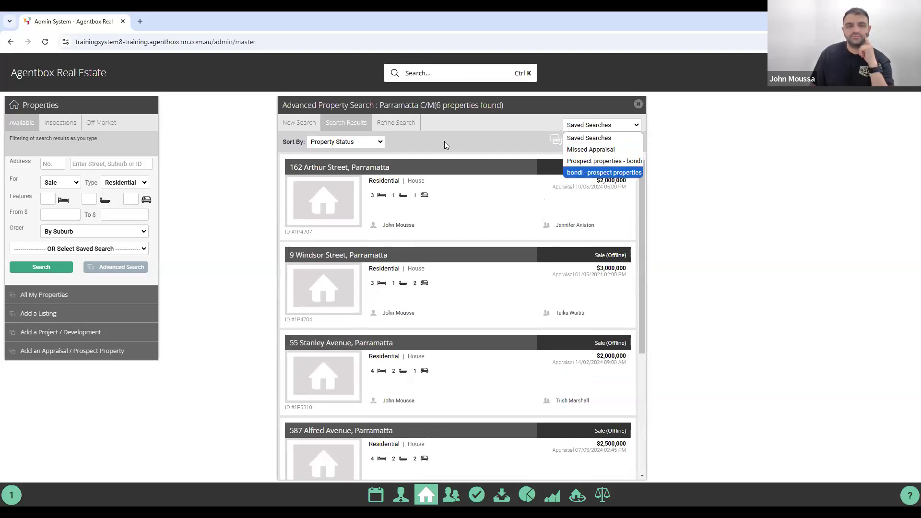
pyautogui.press('Up')
pyautogui.press('Up')
pyautogui.press('Return')
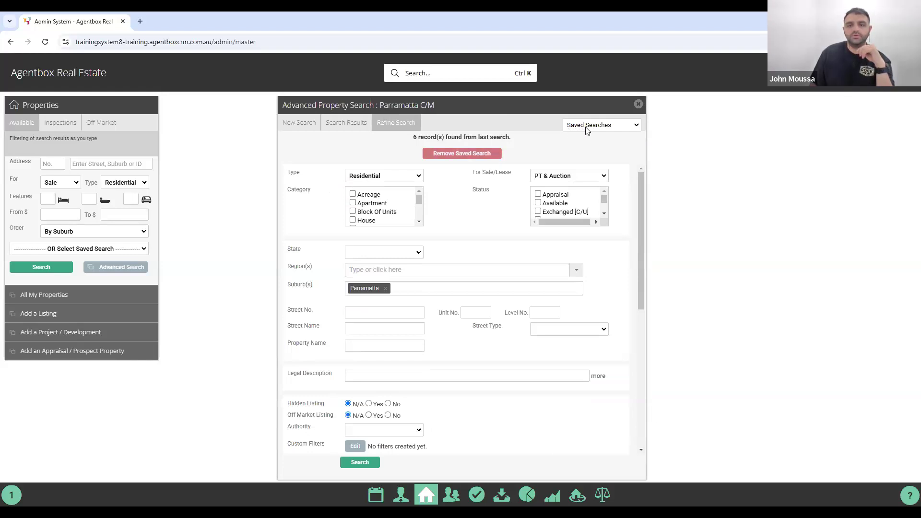
# Review the Parramatta C/M criteria and its Status list, then close the Advanced Property Search.
pyautogui.hotkey('alt', 'Down')
pyautogui.press('Escape')
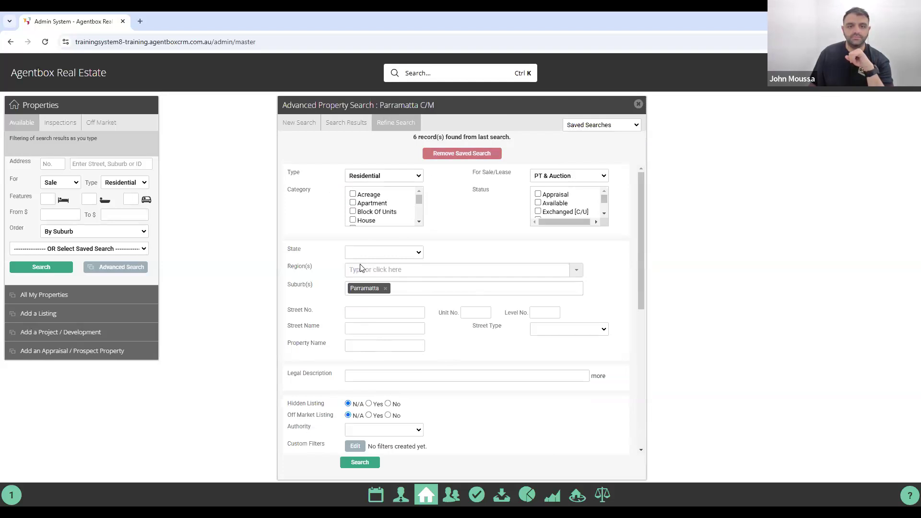
pyautogui.scroll(-5, 361, 267)
pyautogui.scroll(-1, 362, 267)
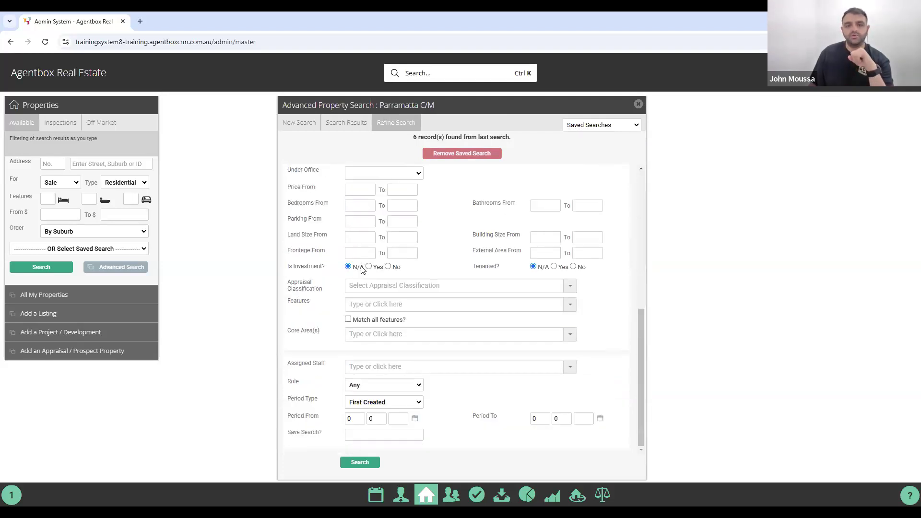
pyautogui.scroll(6, 361, 266)
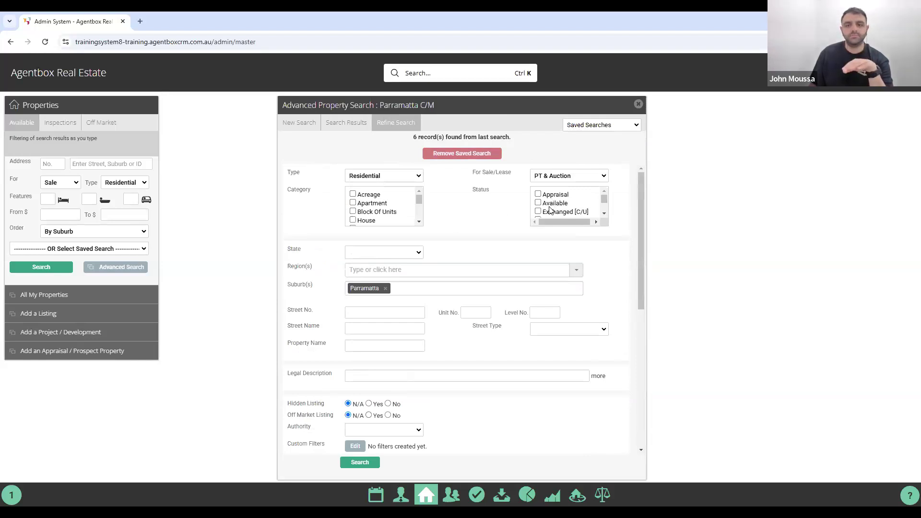
pyautogui.scroll(-2, 551, 207)
pyautogui.click(537, 194)
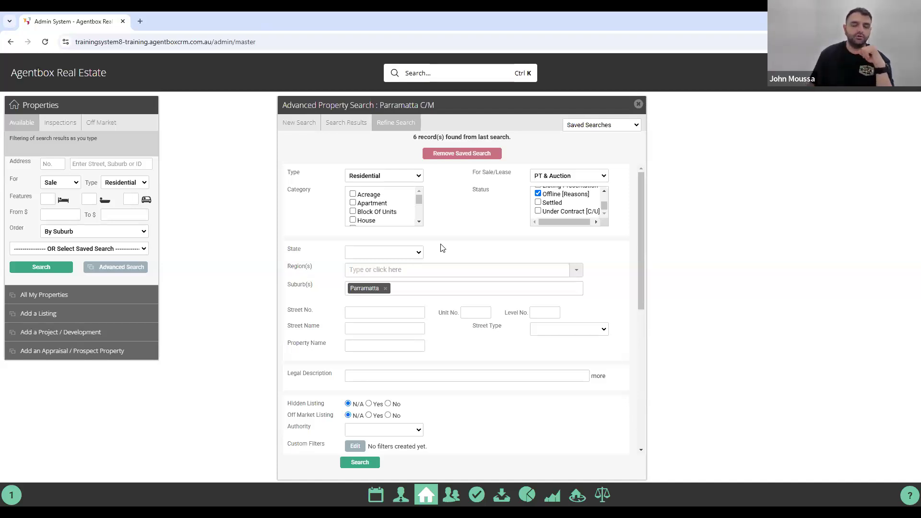
pyautogui.click(638, 104)
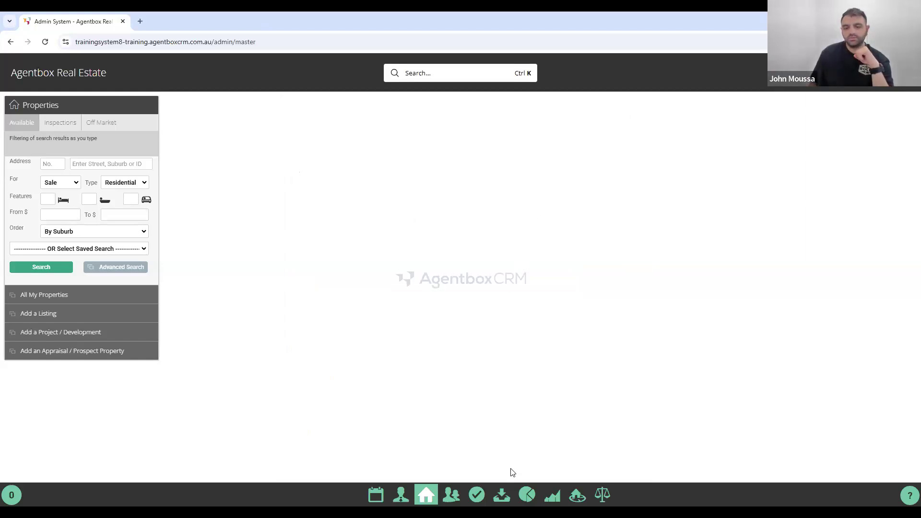
# Run the Appraisal Report with default dates 01/07/2024–30/06/2025.
pyautogui.click(527, 496)
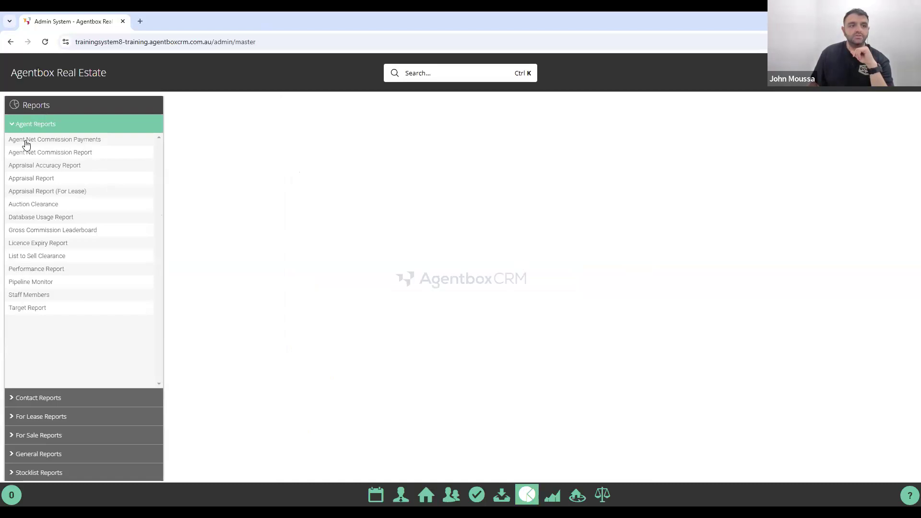
pyautogui.click(46, 180)
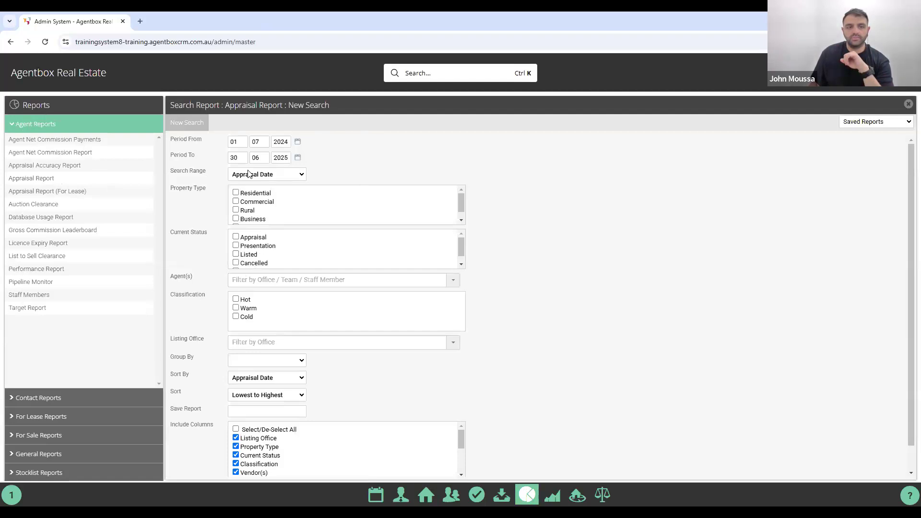
pyautogui.scroll(-1, 213, 180)
pyautogui.scroll(1, 225, 220)
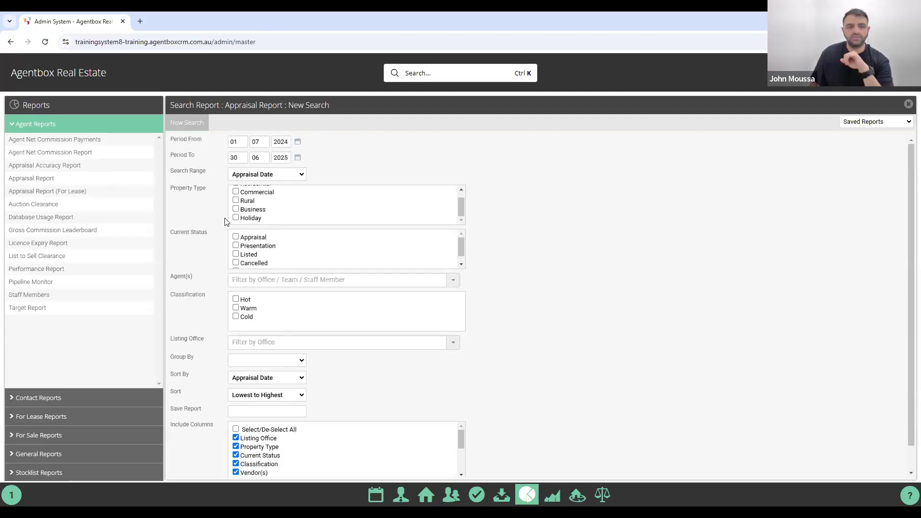
pyautogui.scroll(-1, 210, 302)
pyautogui.click(247, 465)
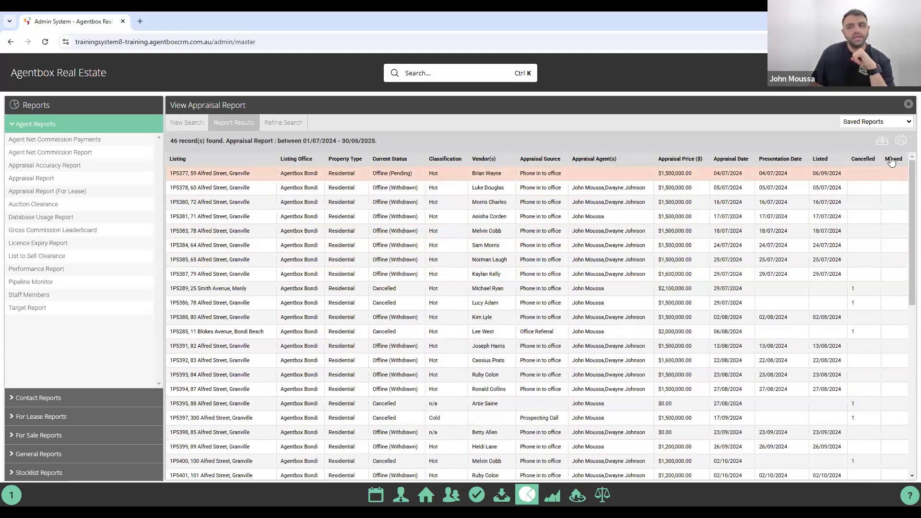
# Review the 46 appraisal records and return to the report criteria to change Period To.
pyautogui.scroll(-5, 877, 252)
pyautogui.scroll(-3, 877, 253)
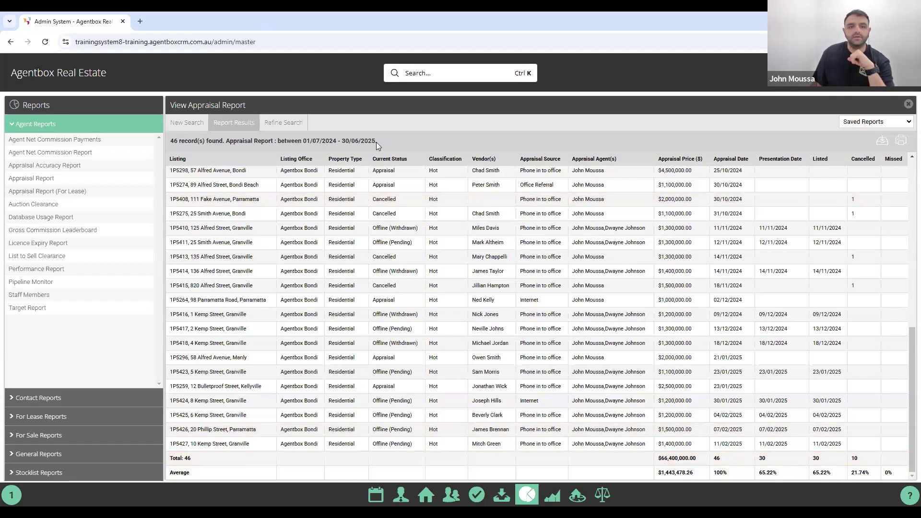
pyautogui.click(278, 122)
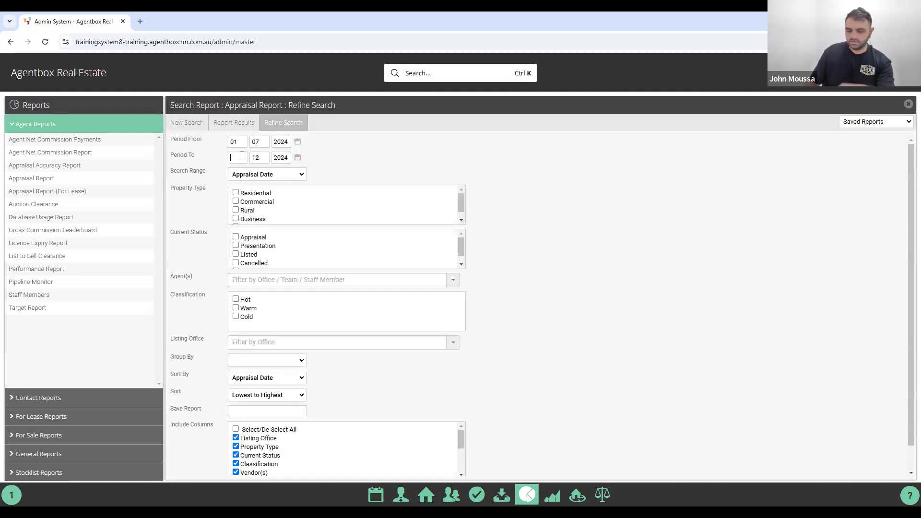
# Rerun the Appraisal Report for 01/07/2024–31/12/2024, returning 39 records.
pyautogui.write('31')
pyautogui.scroll(-2, 251, 268)
pyautogui.click(255, 462)
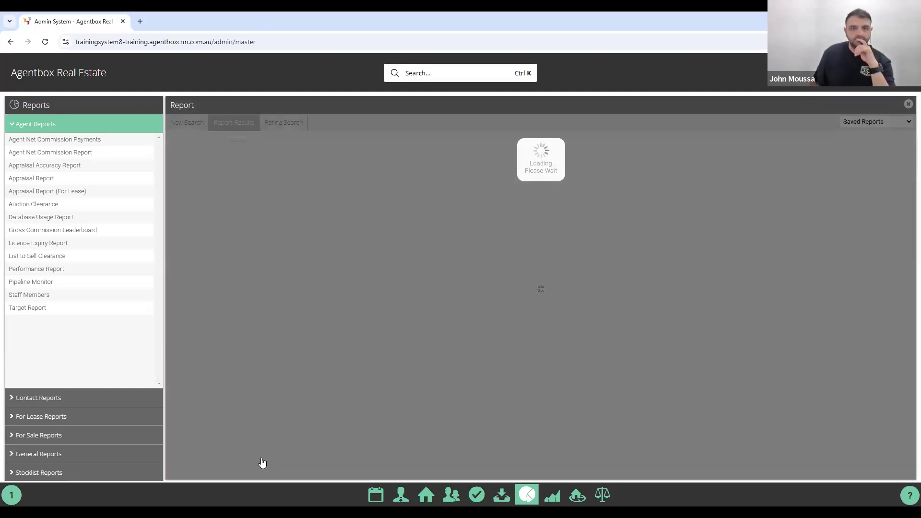
pyautogui.scroll(-1, 316, 271)
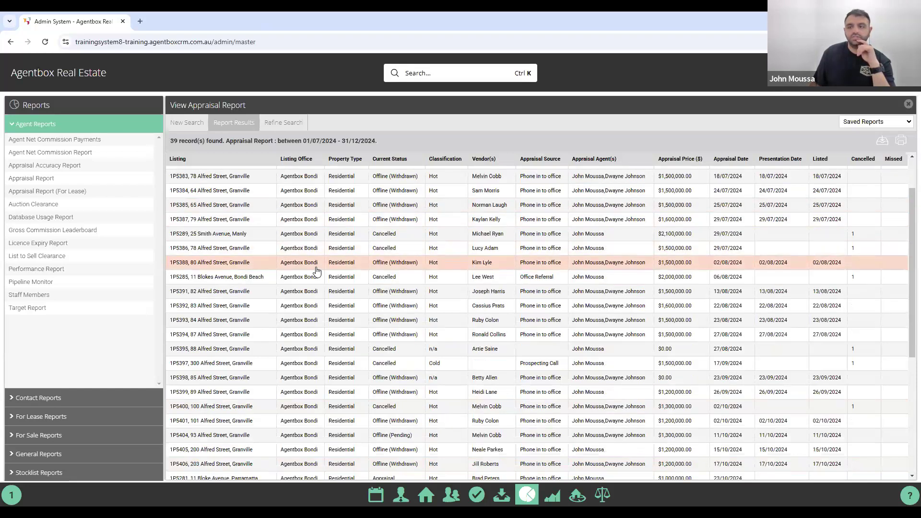
pyautogui.scroll(-4, 317, 272)
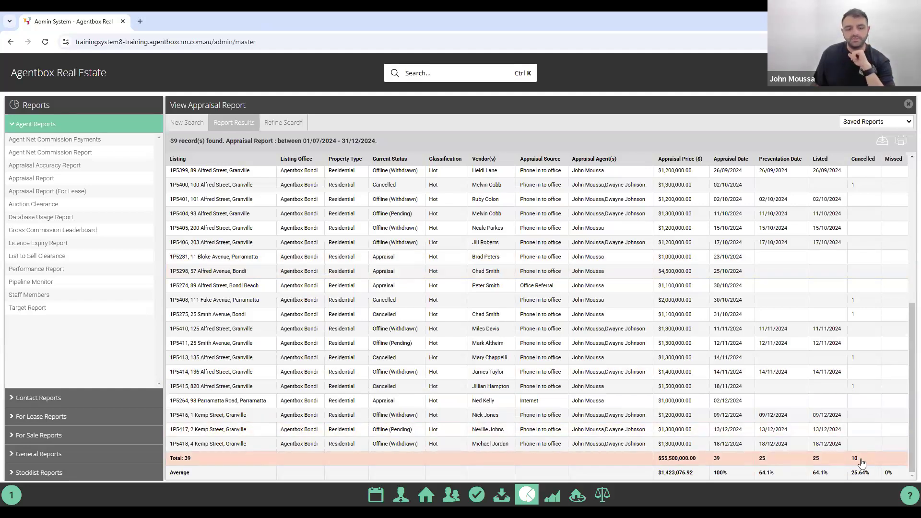
pyautogui.scroll(6, 859, 448)
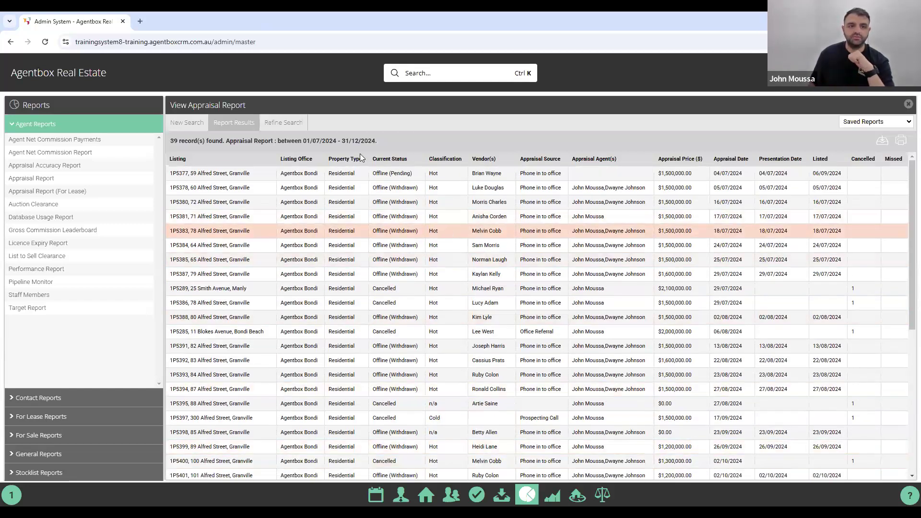
# Filter the Appraisal Report to one agent and Hot classification and rerun it.
pyautogui.click(294, 122)
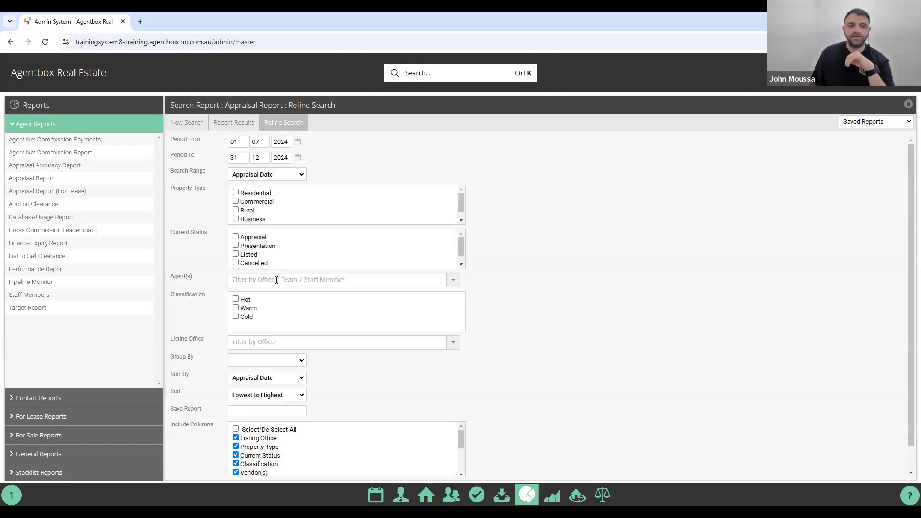
pyautogui.click(306, 279)
pyautogui.scroll(-2, 293, 382)
pyautogui.scroll(-2, 290, 402)
pyautogui.scroll(3, 290, 401)
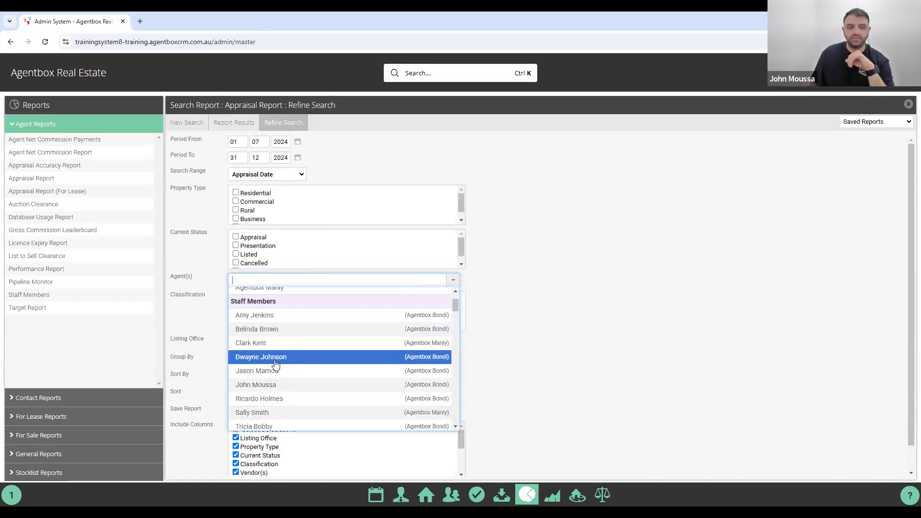
pyautogui.click(258, 357)
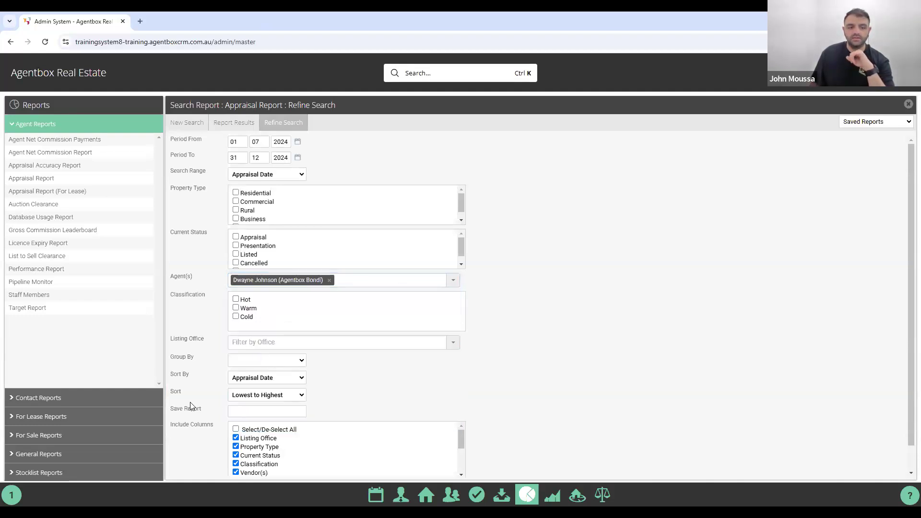
pyautogui.scroll(-1, 191, 406)
pyautogui.scroll(-2, 254, 417)
pyautogui.scroll(4, 252, 422)
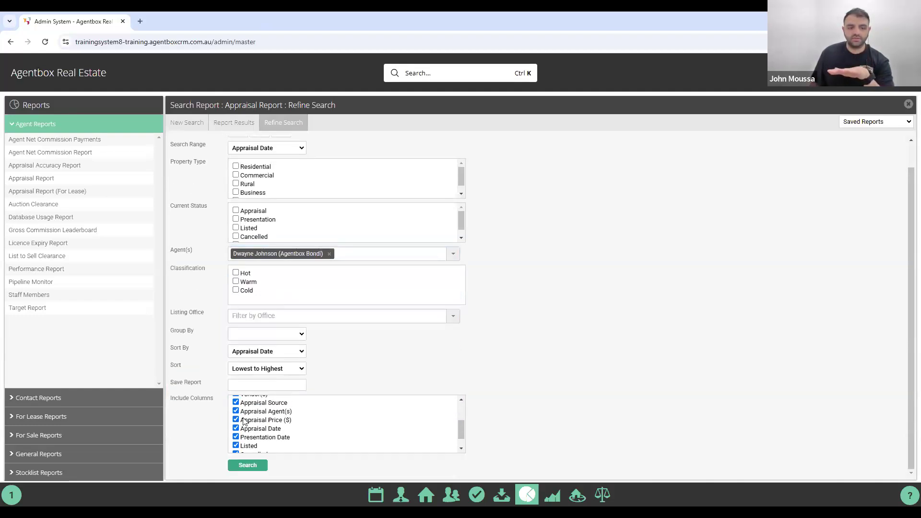
pyautogui.scroll(-5, 247, 452)
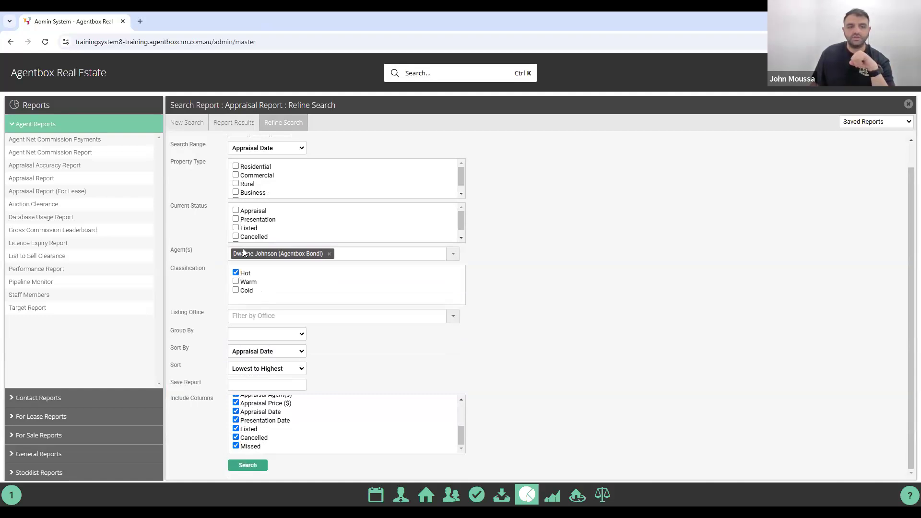
pyautogui.click(268, 461)
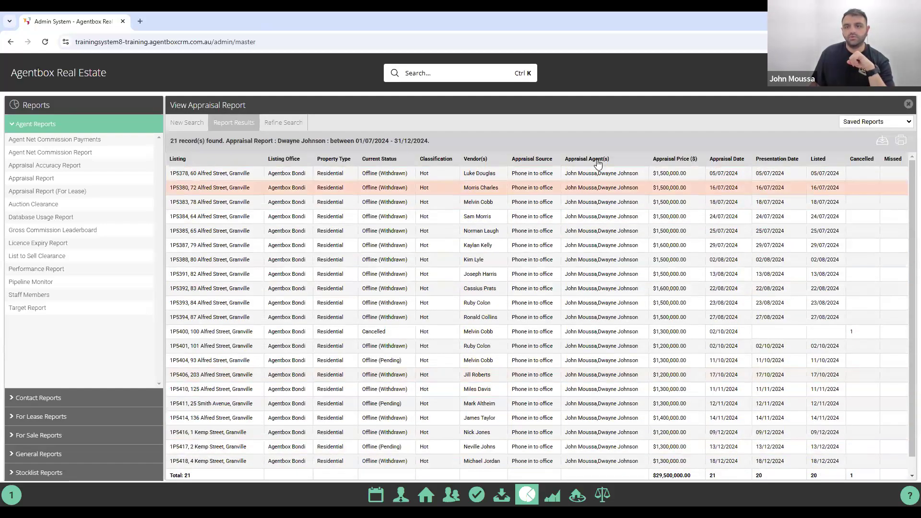
# Review the 21 filtered records and reopen the report criteria.
pyautogui.scroll(-2, 603, 243)
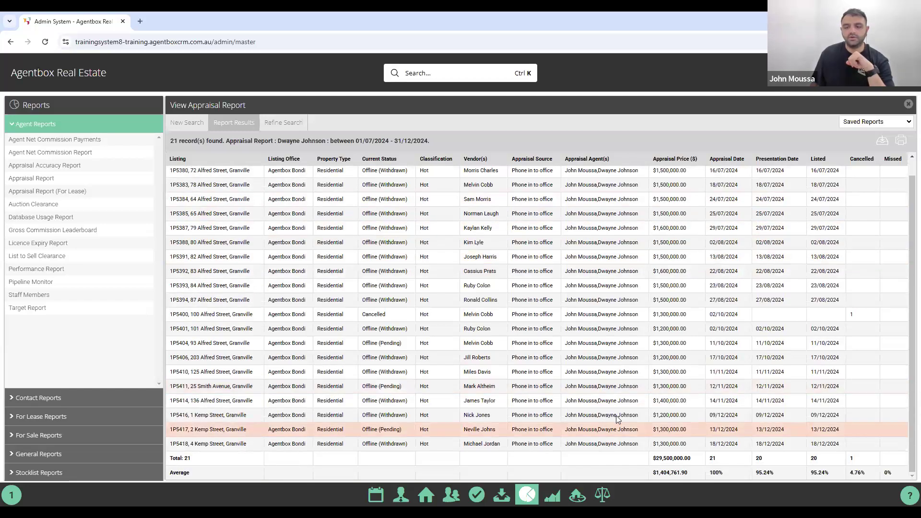
pyautogui.scroll(2, 595, 184)
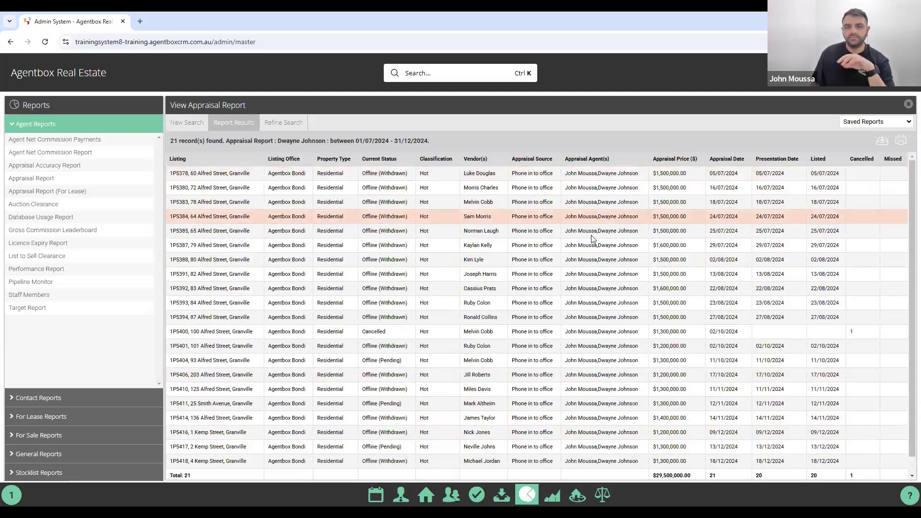
pyautogui.click(284, 123)
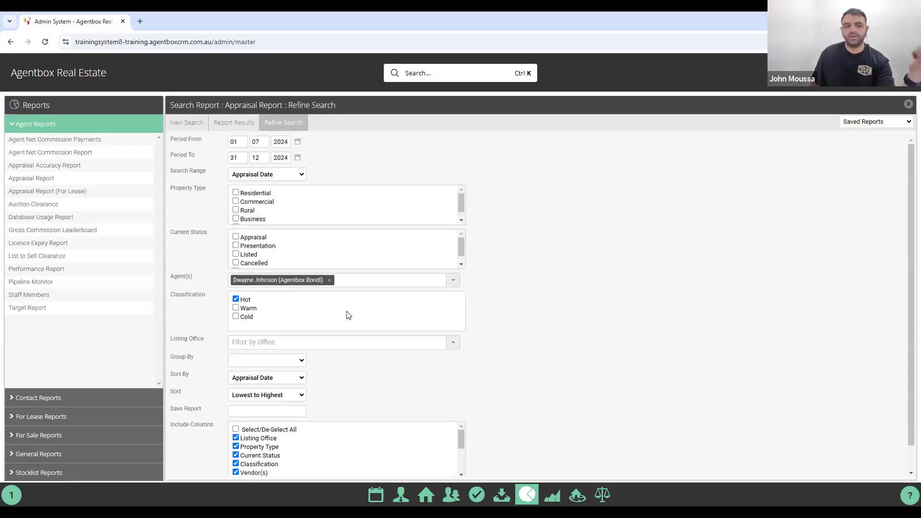
# Remove the agent tag from Agent(s), keeping Hot and the July–December 2024 period.
pyautogui.click(330, 280)
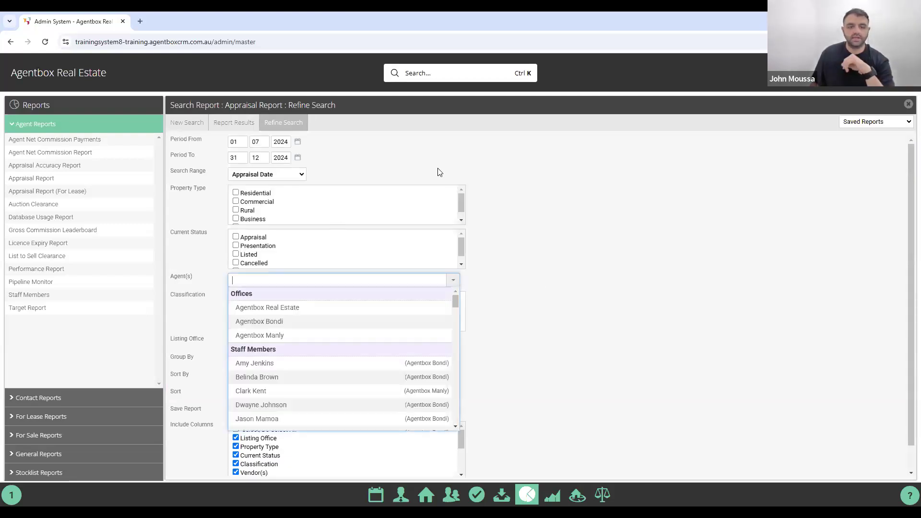
pyautogui.click(438, 155)
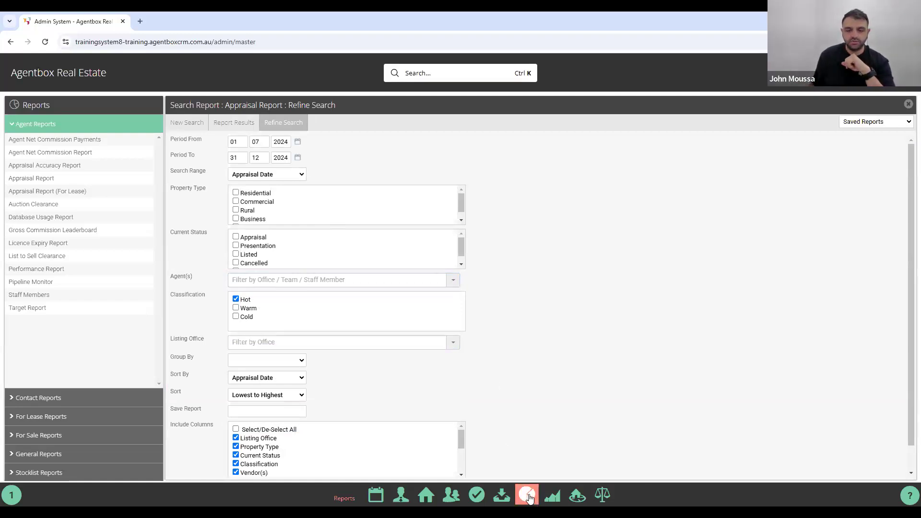
# Run the Appraisal Accuracy Report for sold dates 01/07/2024–30/06/2025, review its 4 records, and close it.
pyautogui.click(58, 166)
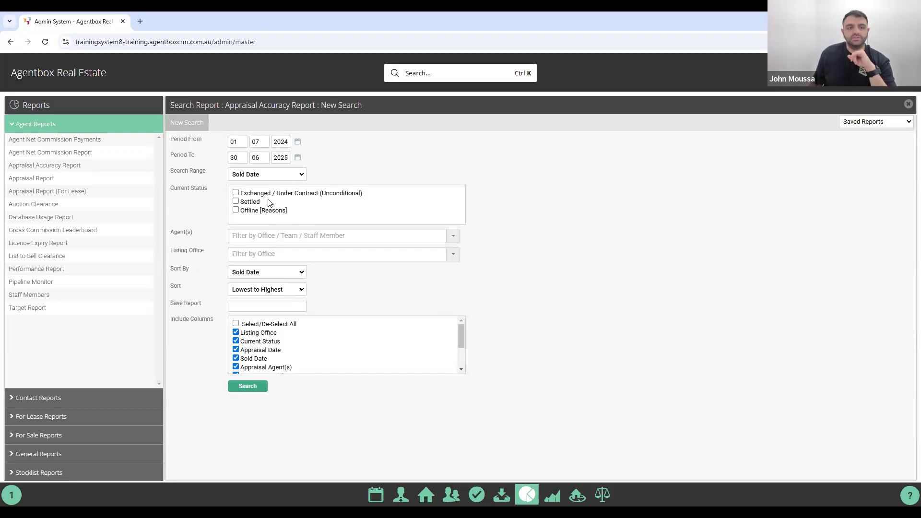
pyautogui.click(248, 387)
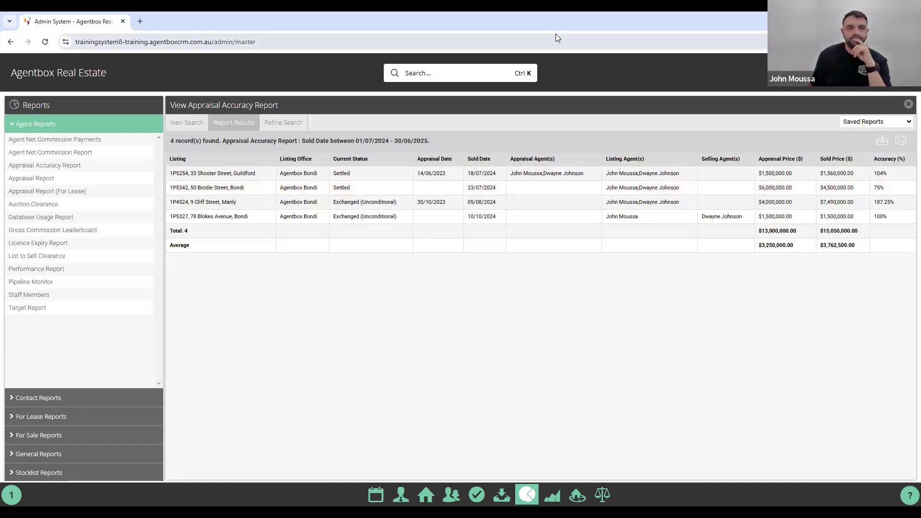
pyautogui.click(907, 106)
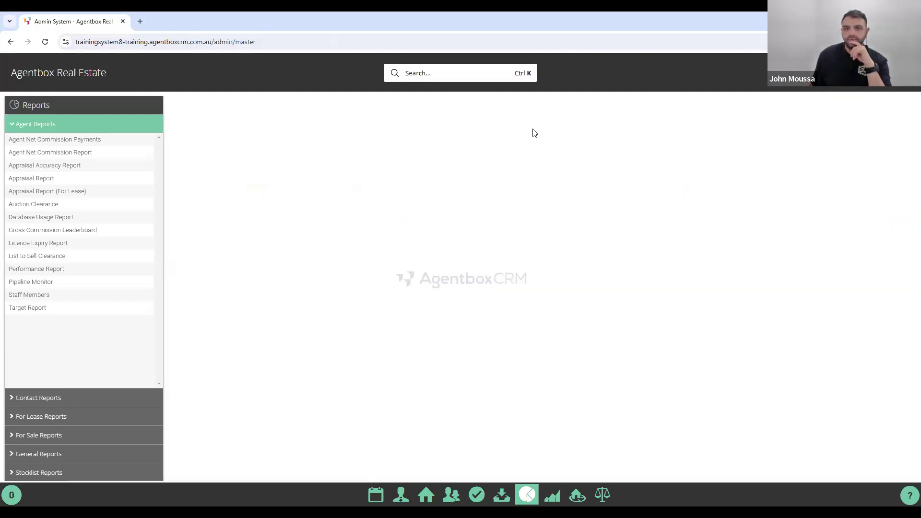